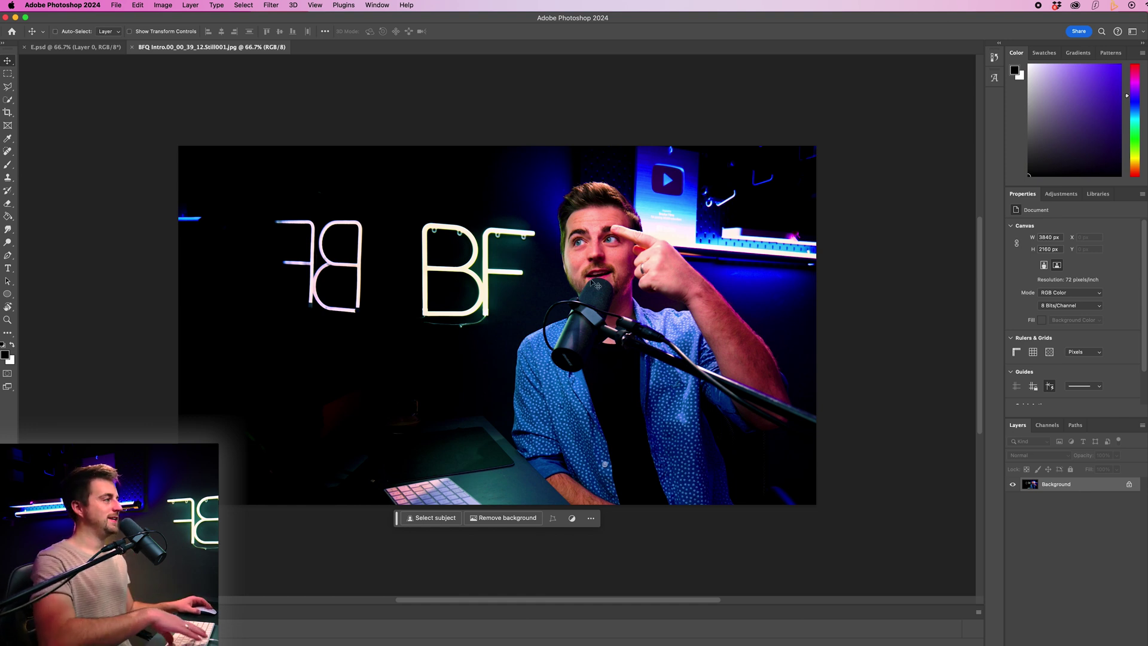
# Step: Unlock the Background layer so it becomes an editable layer
pyautogui.press('super')
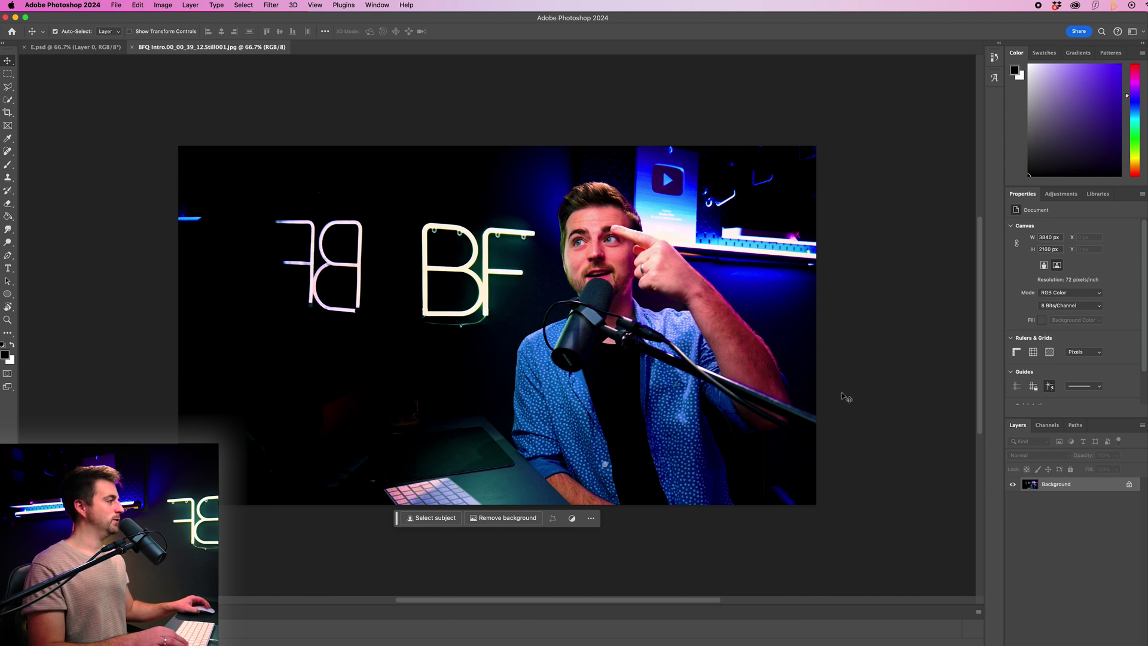
pyautogui.click(1129, 485)
pyautogui.press('super')
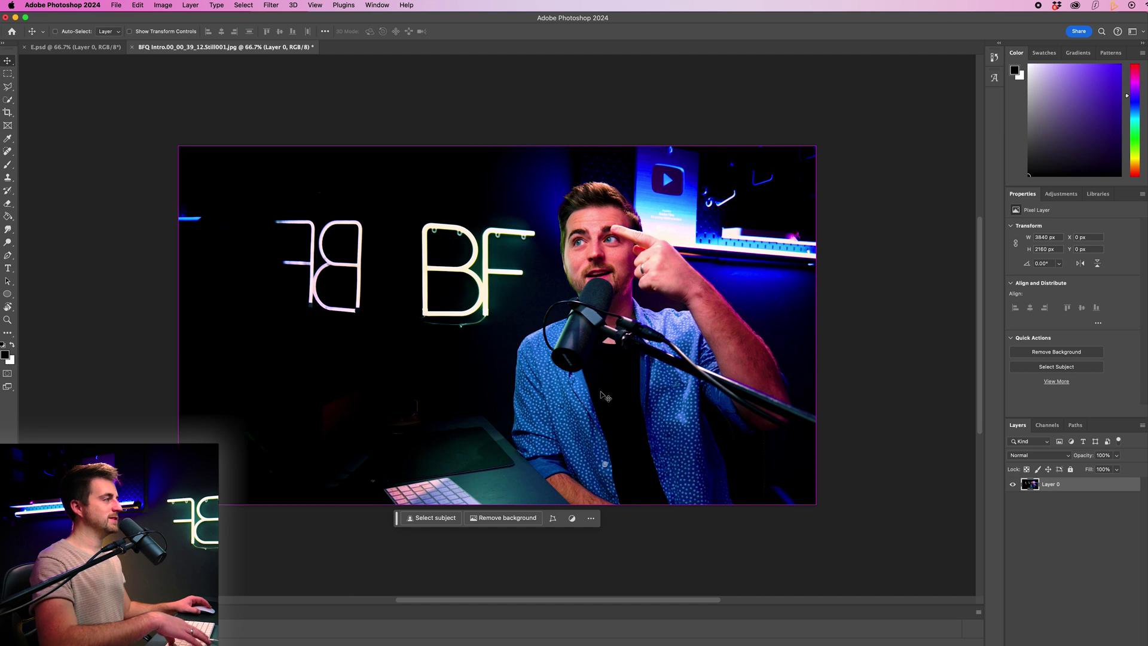
# Step: Scale the photo down proportionally to about 3329 × 1873 px, keeping its lower-left corner anchored to the canvas
pyautogui.press('super+t')
pyautogui.press('Escape')
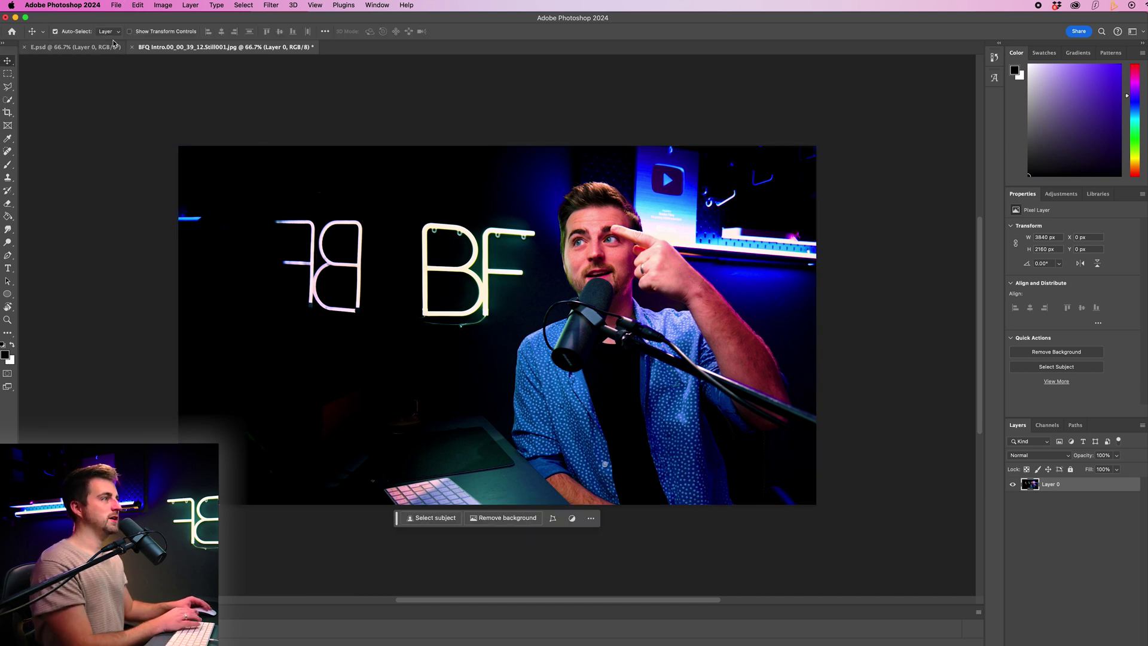
pyautogui.click(137, 4)
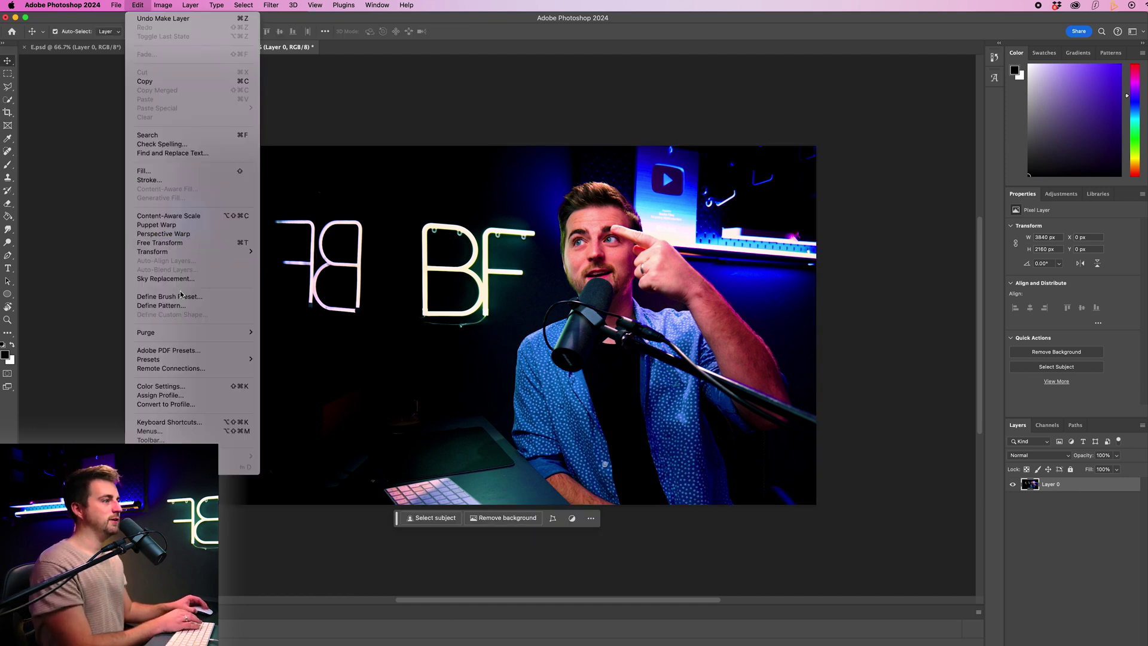
pyautogui.click(172, 243)
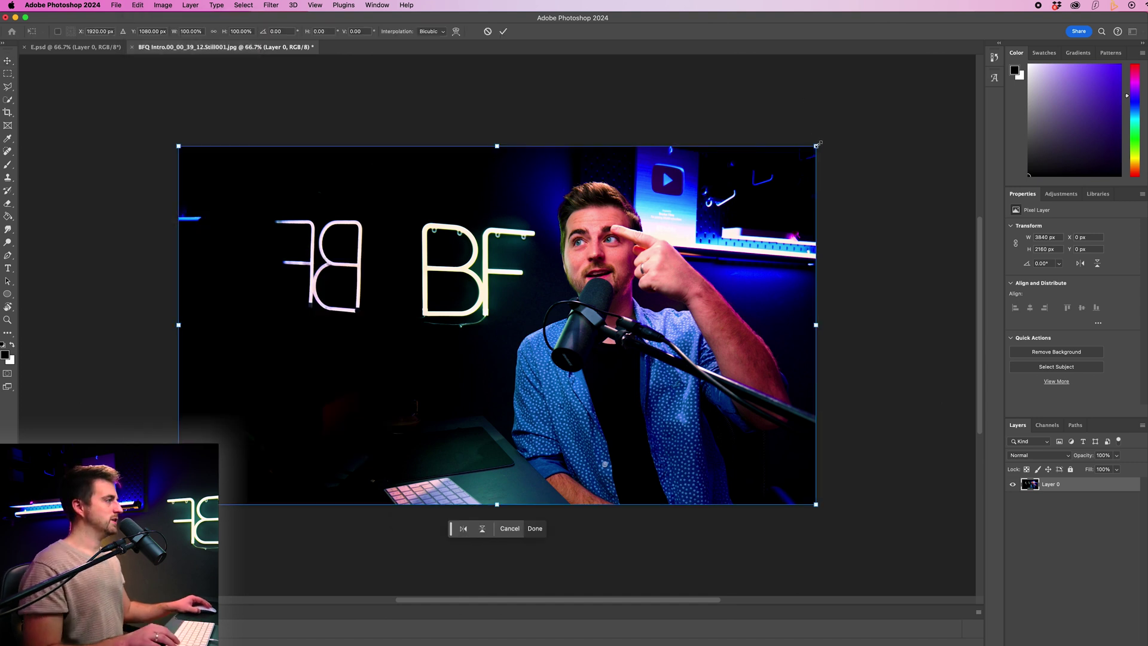
pyautogui.moveTo(817, 146); pyautogui.dragTo(731, 194)
pyautogui.press('Return')
# Step: Select the empty strip above the photo, fill it with Generative Fill using the prompt "expand", and choose the second variation
pyautogui.click(7, 74)
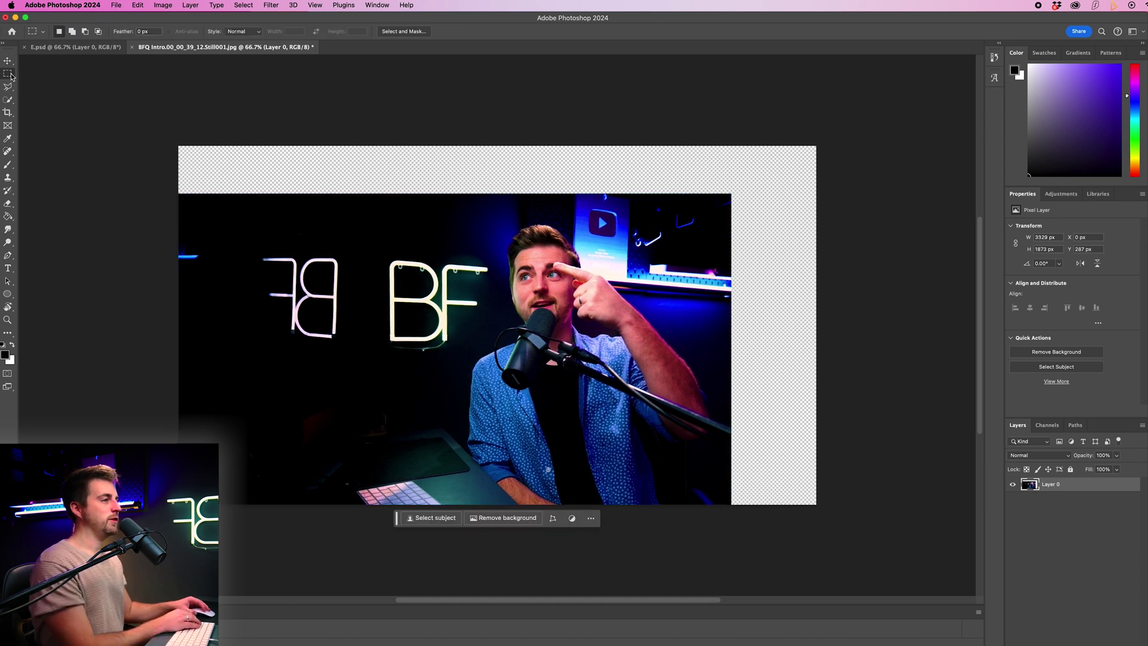
pyautogui.moveTo(160, 202); pyautogui.dragTo(850, 130)
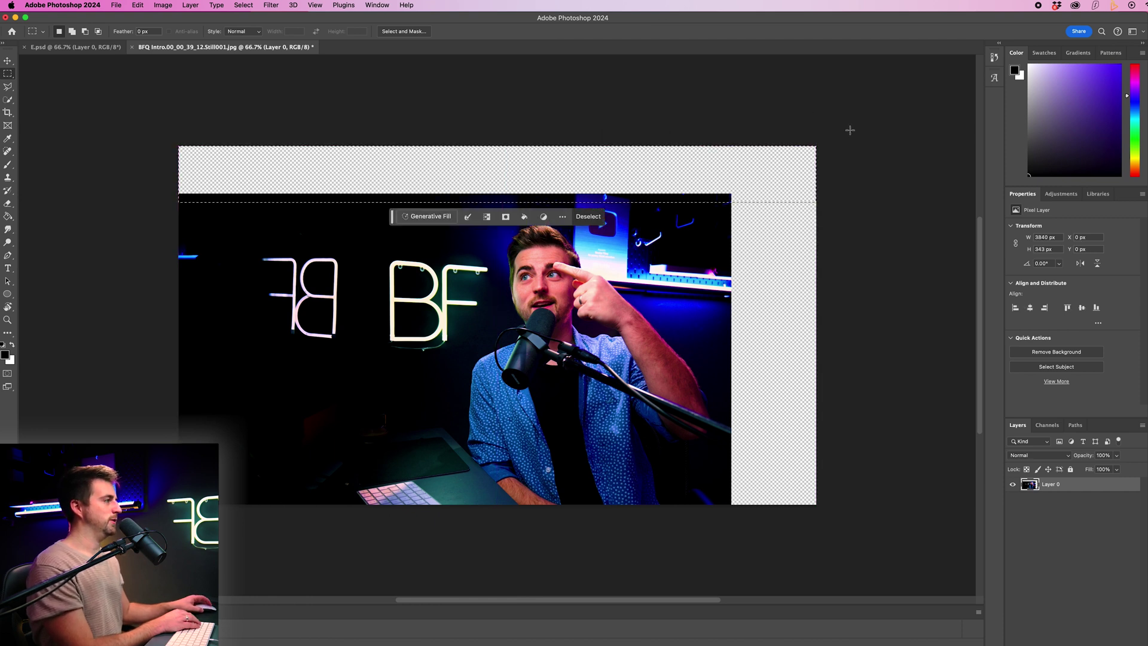
pyautogui.click(427, 222)
pyautogui.press('Return')
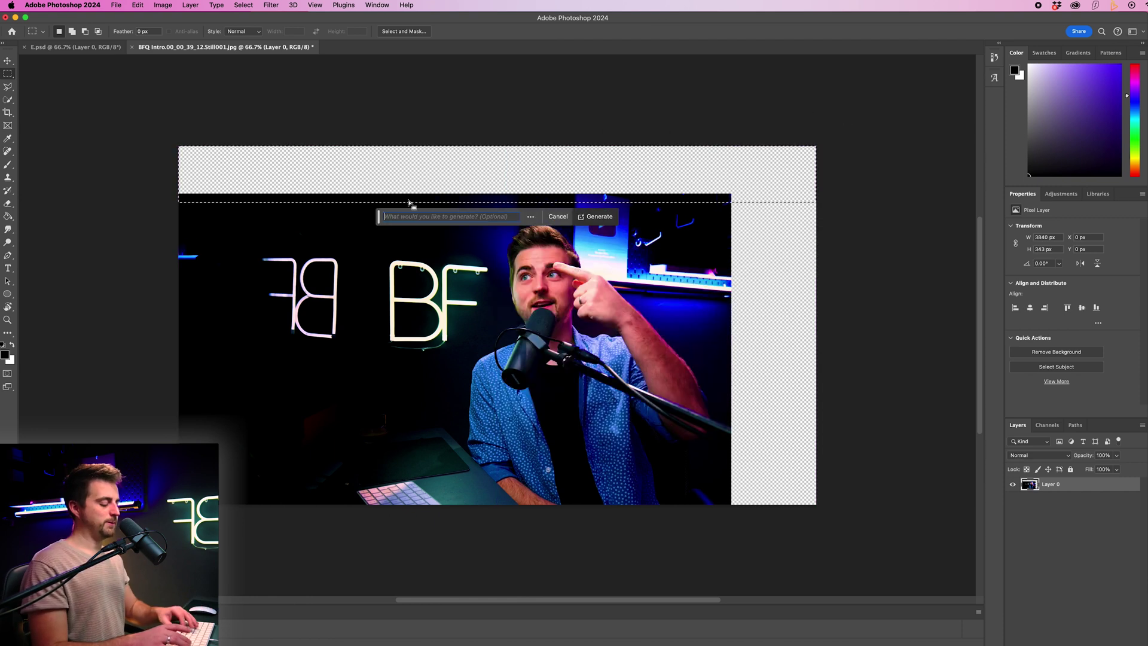
pyautogui.write('expand')
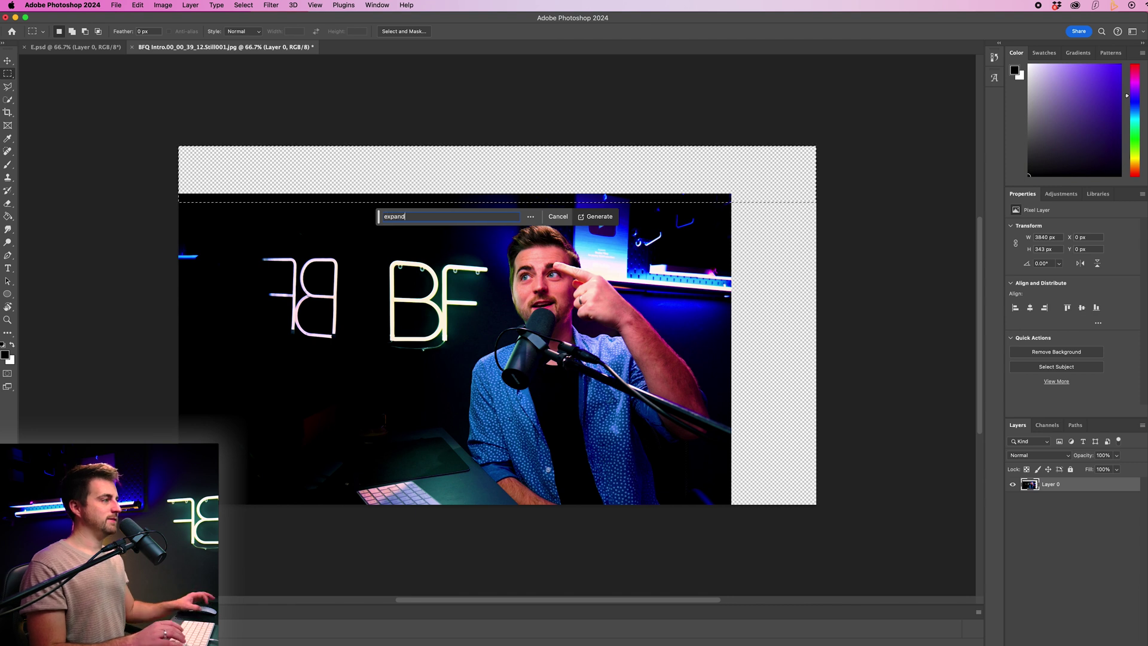
pyautogui.click(595, 217)
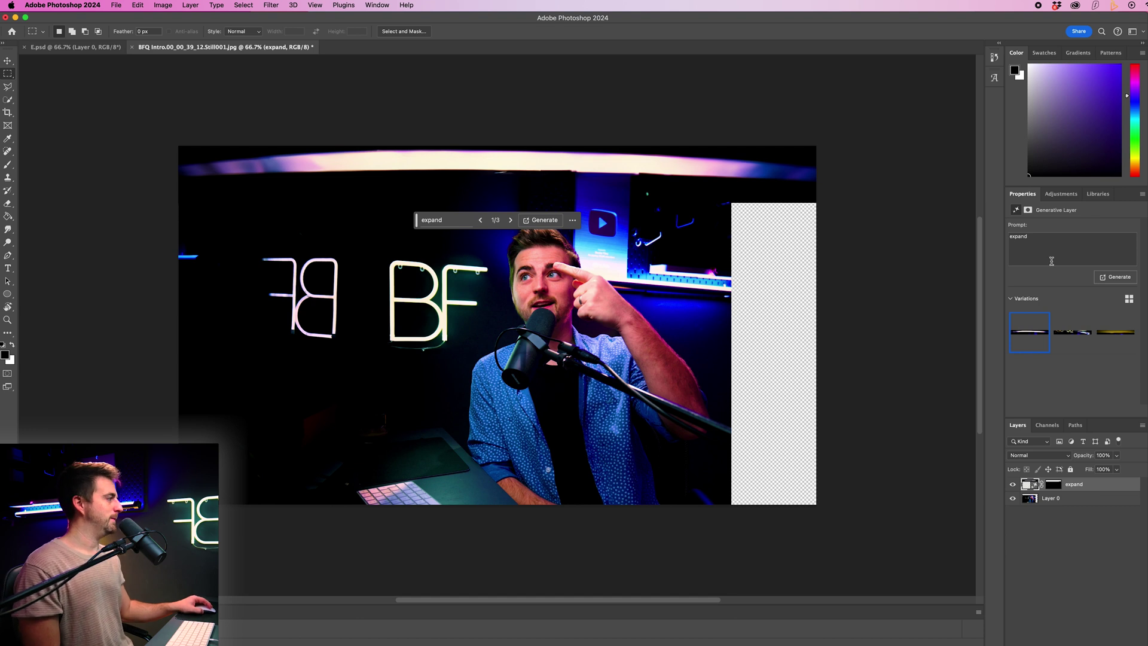
pyautogui.click(1073, 333)
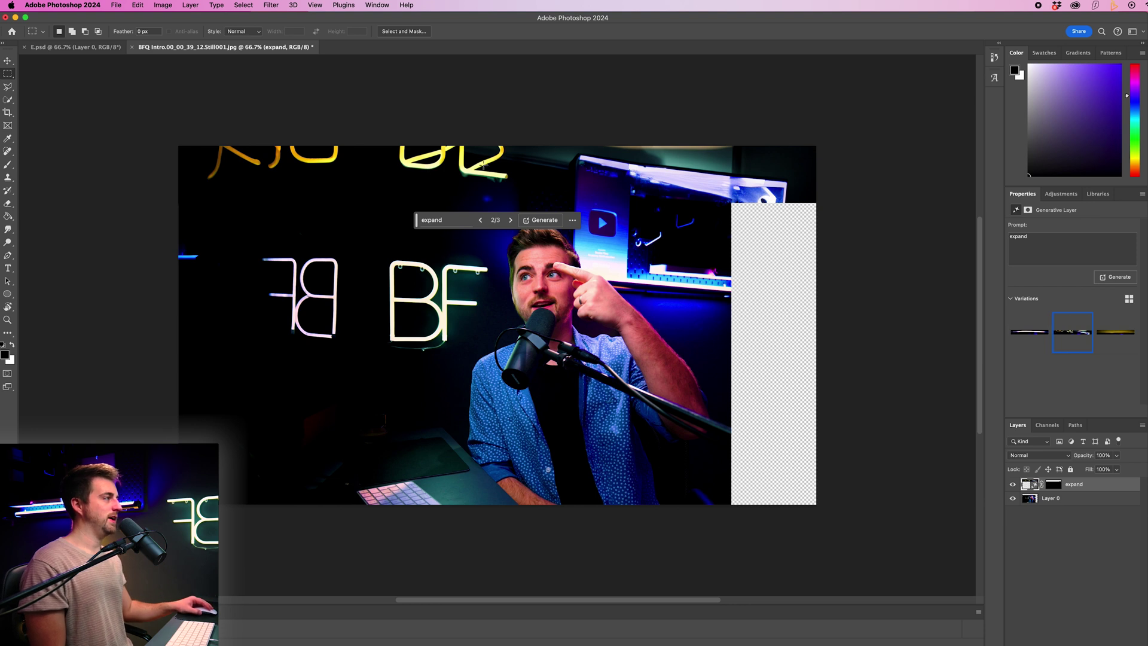
# Step: Select the generated neon lettering along the image's top edge and run Generative Fill on it with the prompt "remove"
pyautogui.moveTo(520, 134); pyautogui.dragTo(184, 184)
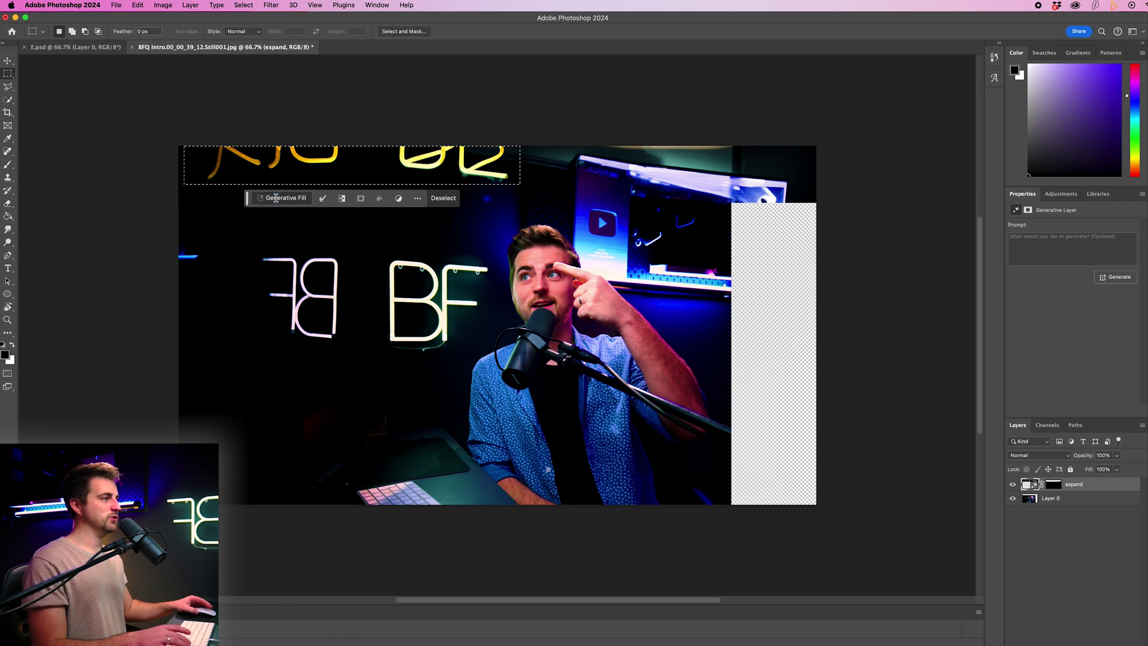
pyautogui.click(252, 199)
pyautogui.write('remove')
pyautogui.press('Return')
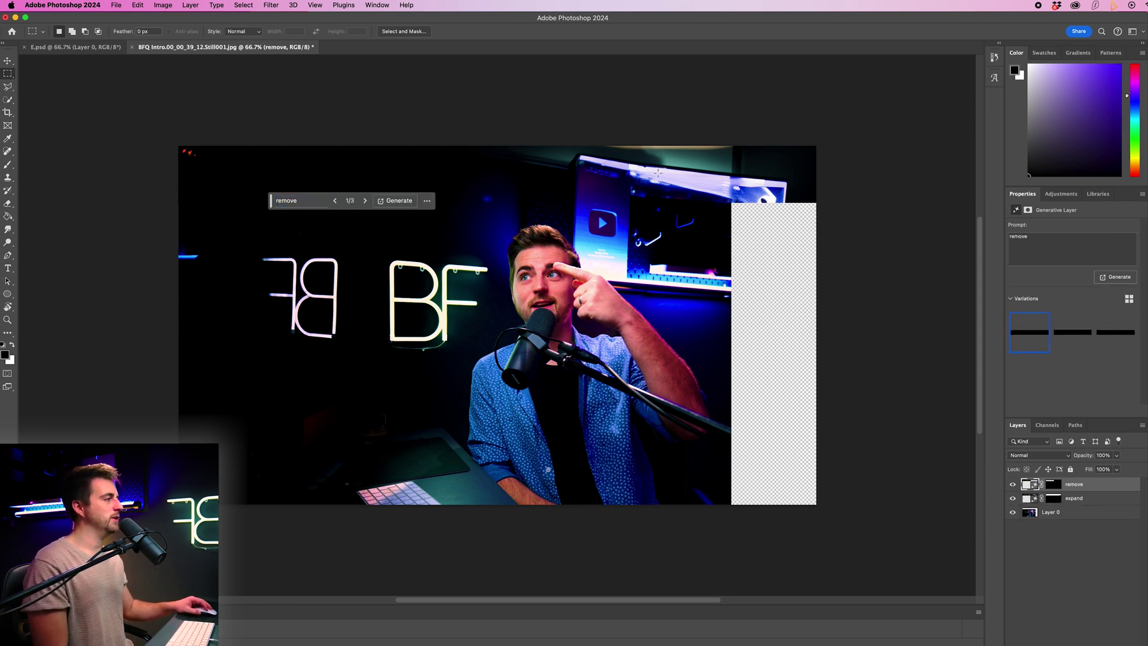
# Step: Select the empty strip beside the photo's right edge, fill it generatively with the prompt "expand", compare the variations and keep the first
pyautogui.moveTo(725, 144); pyautogui.dragTo(880, 526)
pyautogui.click(709, 518)
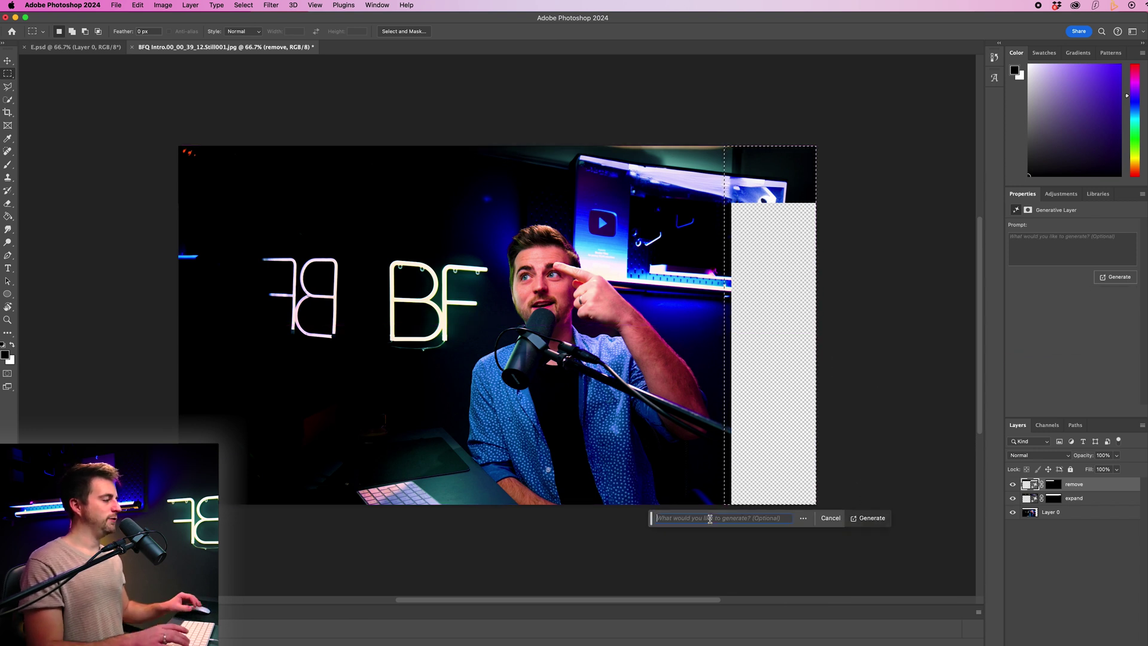
pyautogui.write('expand')
pyautogui.press('Return')
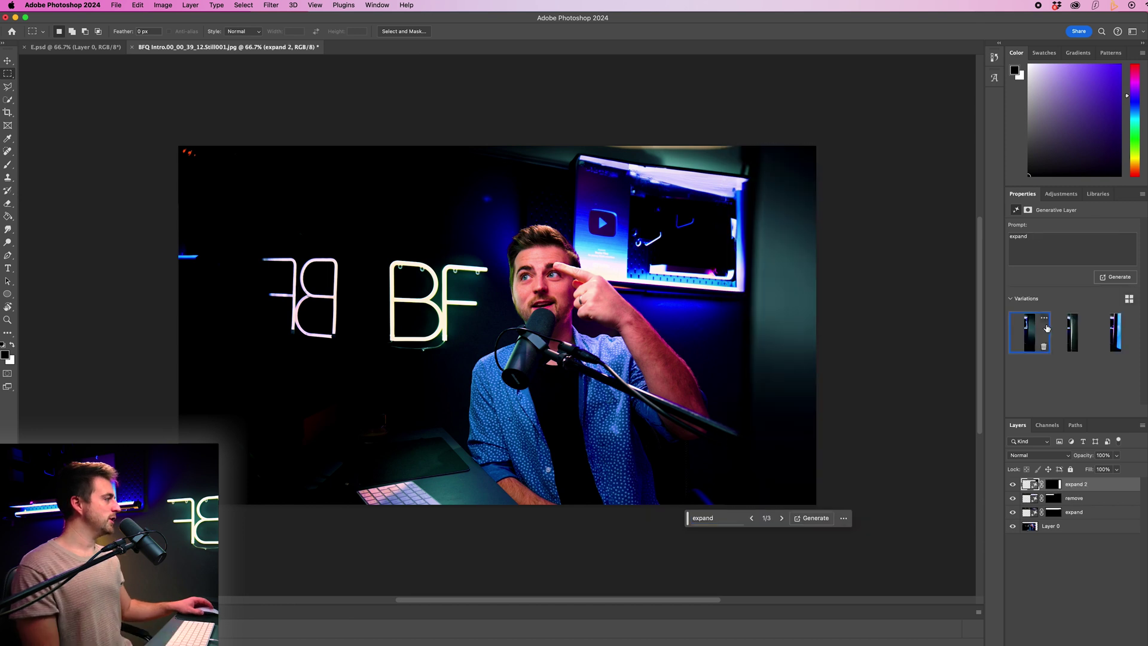
pyautogui.click(1073, 332)
pyautogui.click(1115, 332)
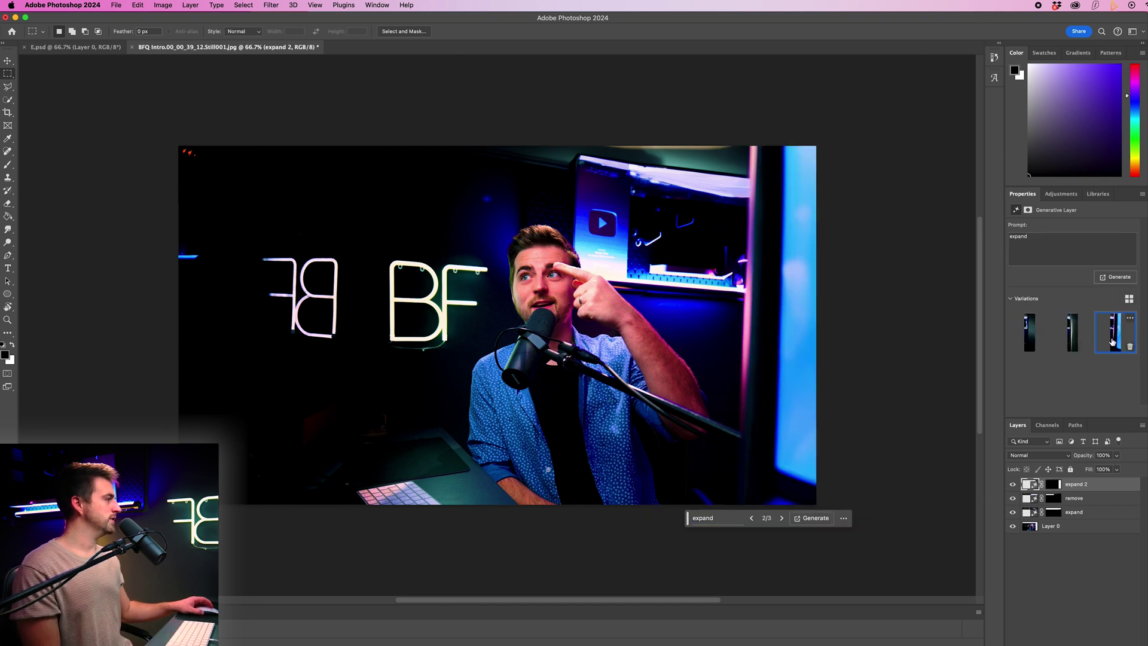
pyautogui.click(1043, 346)
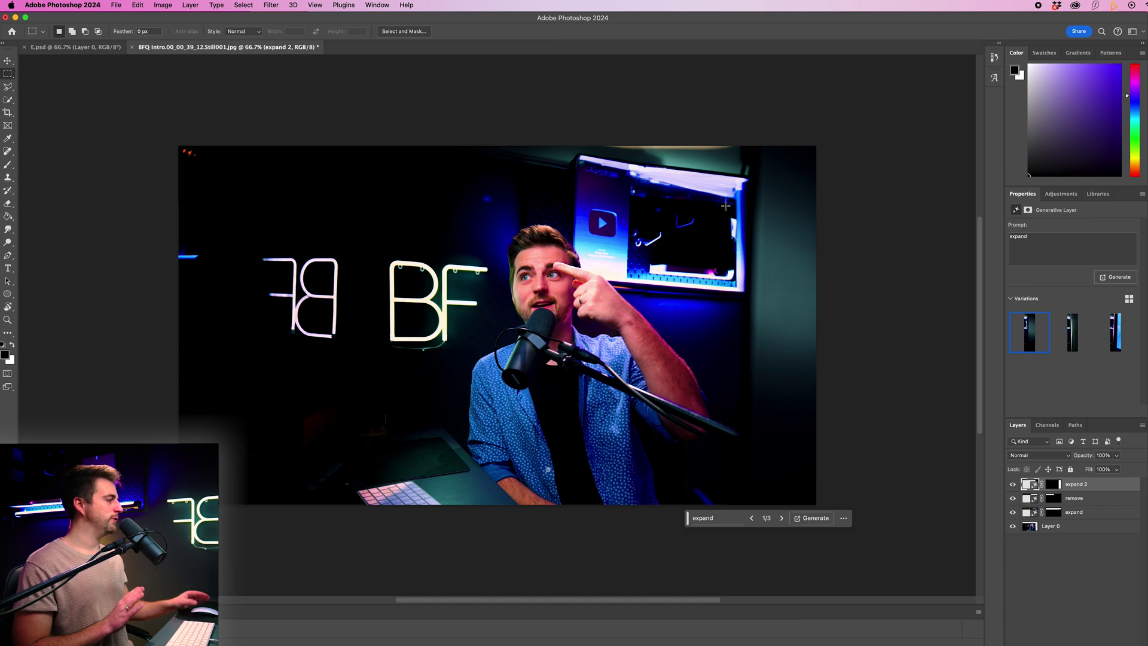
# Step: Select all layers from Layer 0 up to expand 2 and convert them into one smart object
pyautogui.click(11, 62)
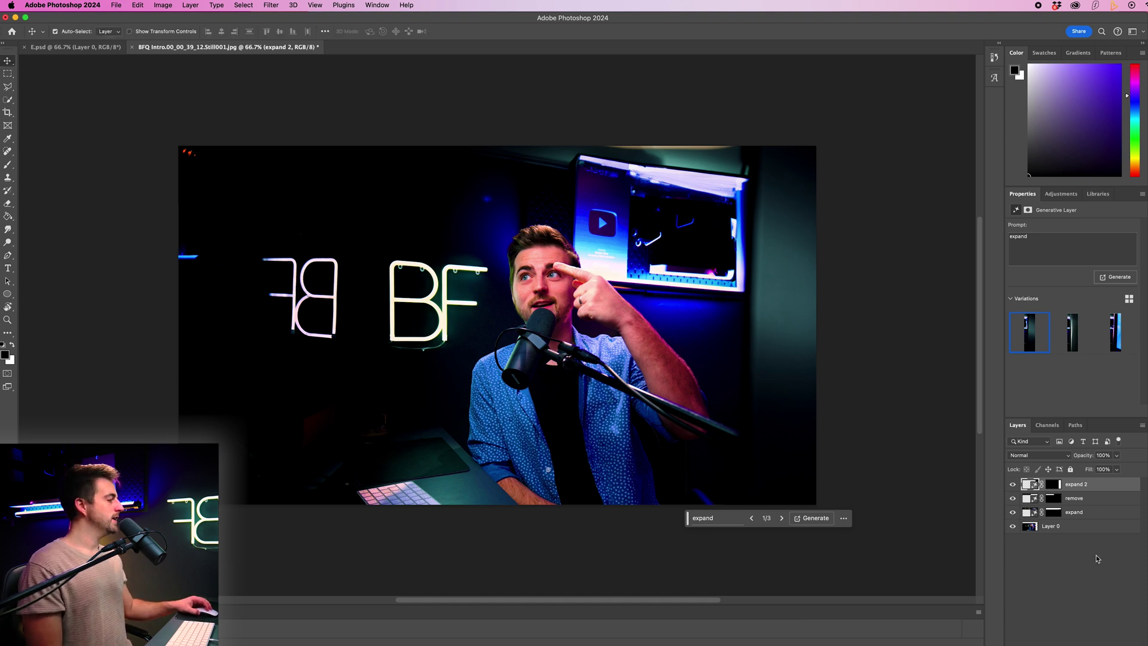
pyautogui.click(1048, 525)
pyautogui.keyDown('shift'); pyautogui.click(1069, 485); pyautogui.keyUp('shift')
pyautogui.rightClick(1066, 486)
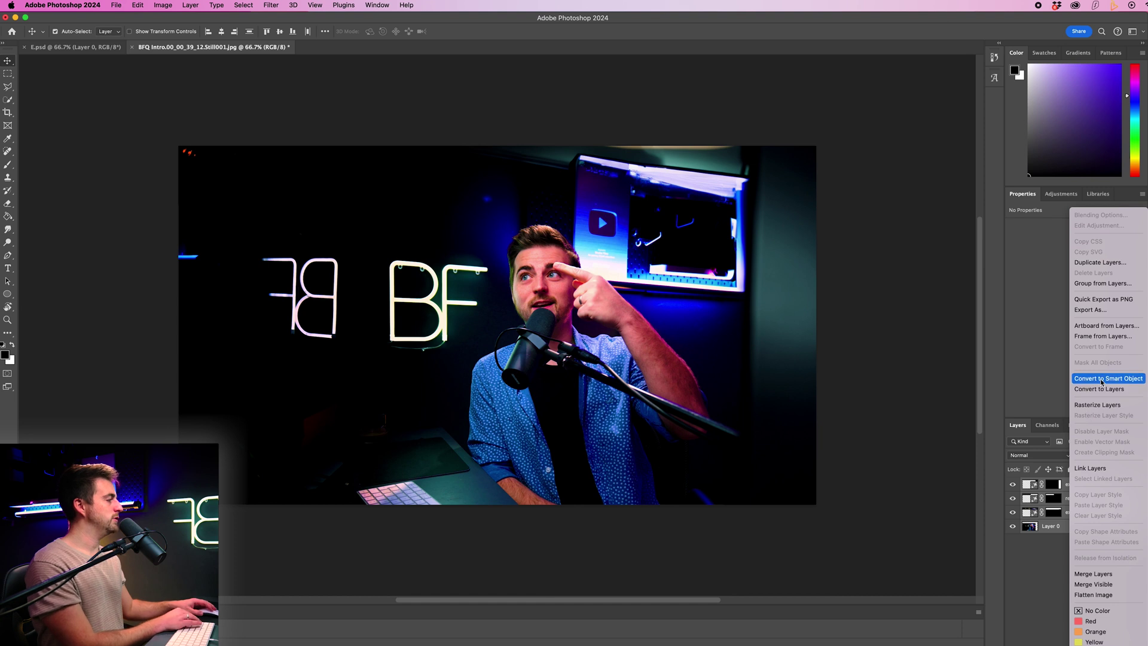
pyautogui.click(1098, 378)
# Step: Select the man with the Object Selection tool and open the selection in Select and Mask
pyautogui.press('super+0')
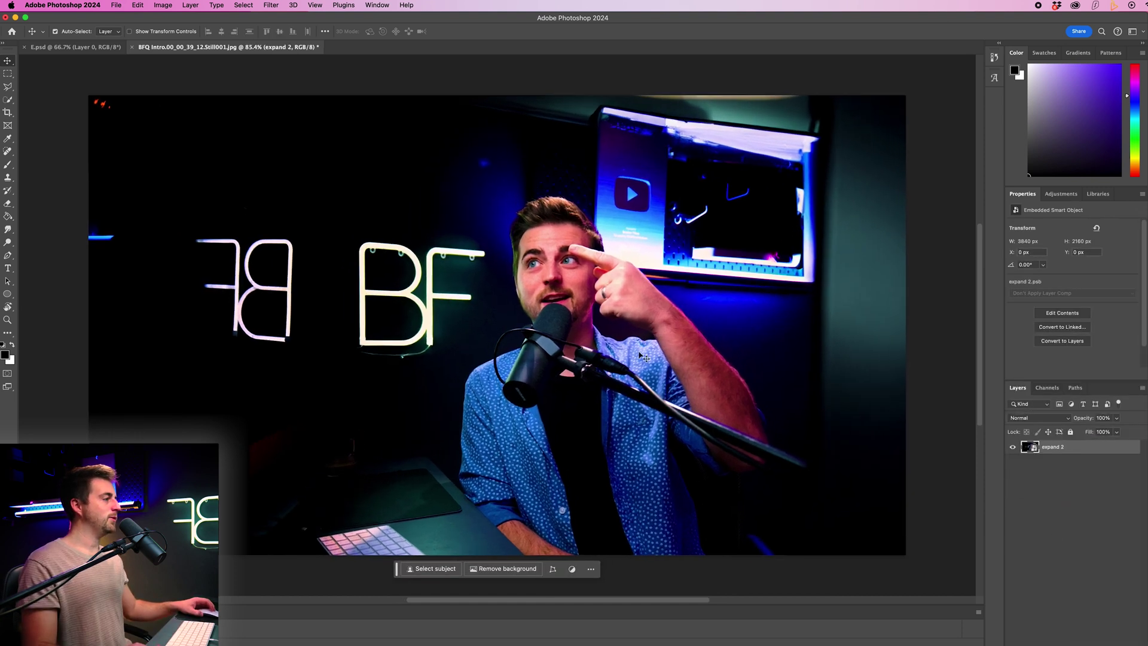
pyautogui.scroll(-2, 630, 449)
pyautogui.hscroll(1, 630, 450)
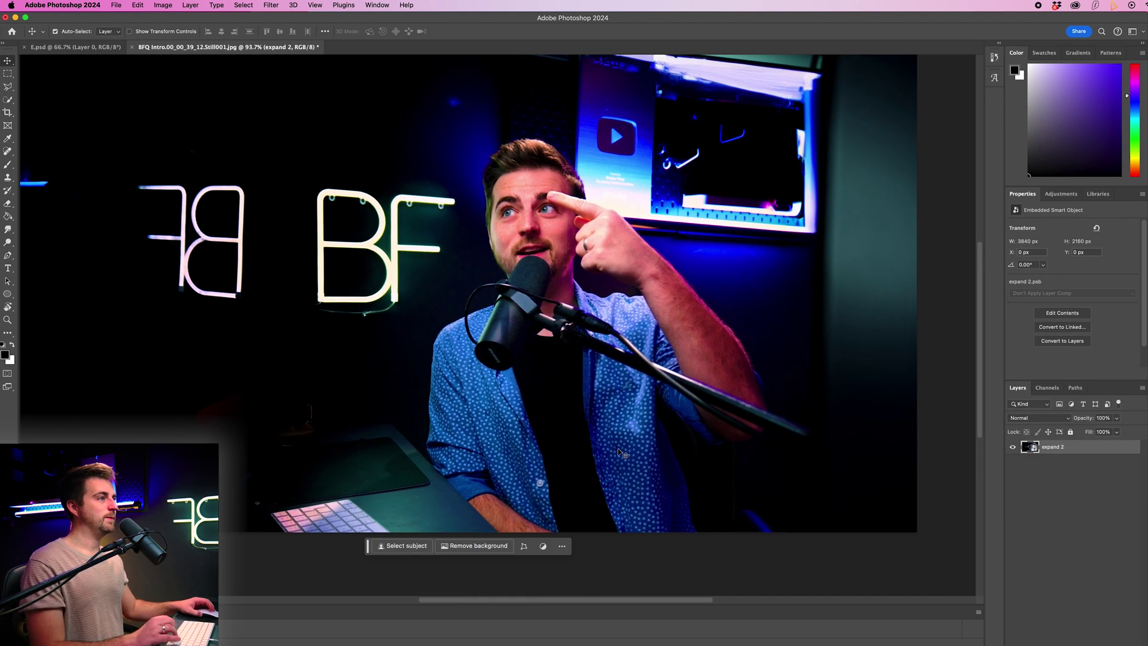
pyautogui.click(8, 102)
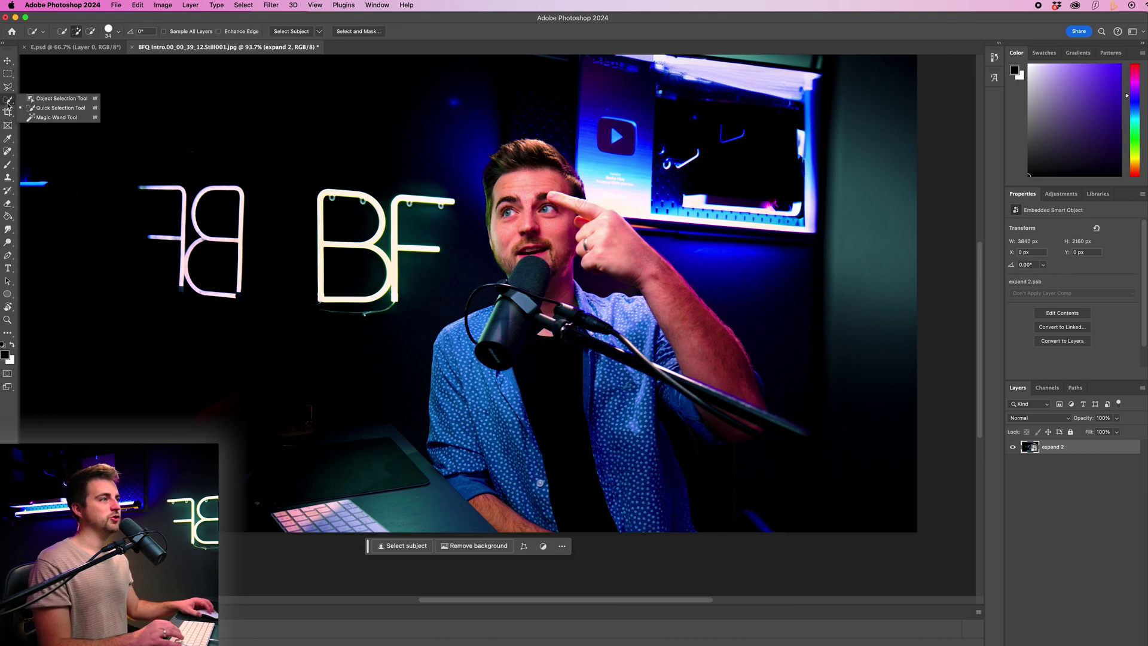
pyautogui.click(64, 99)
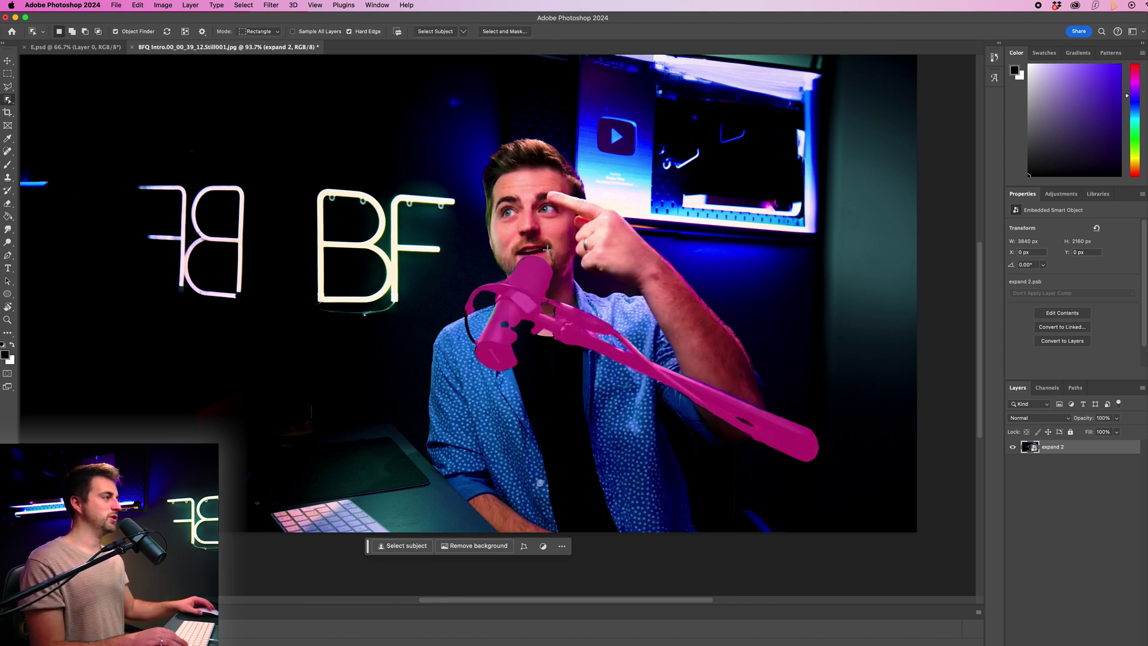
pyautogui.click(534, 197)
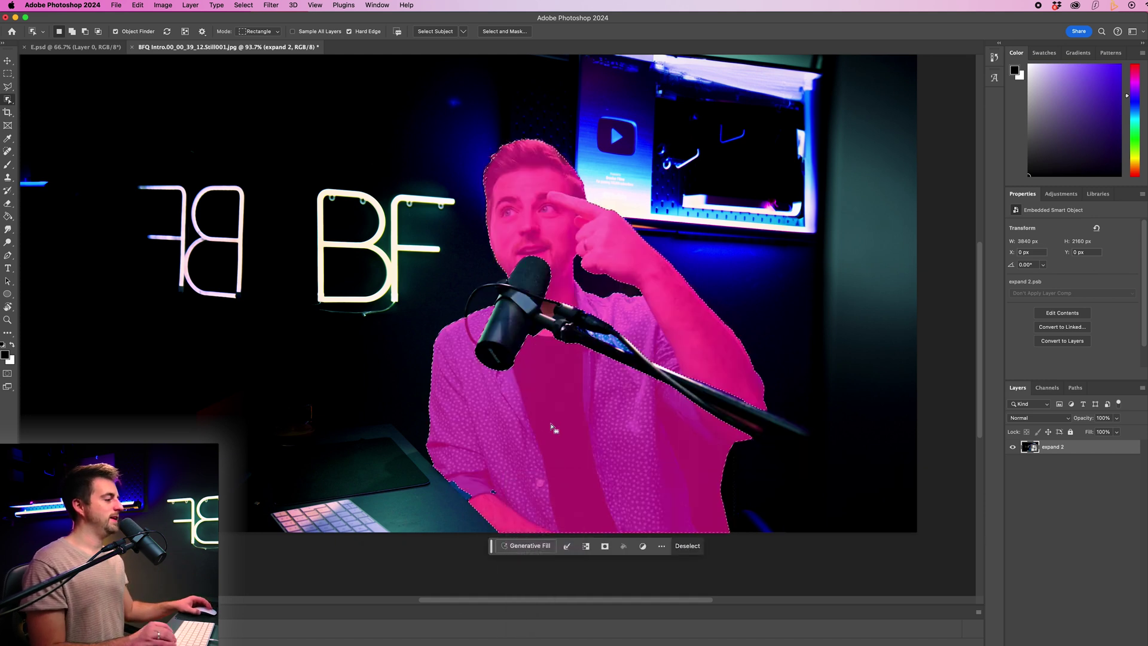
pyautogui.rightClick(551, 427)
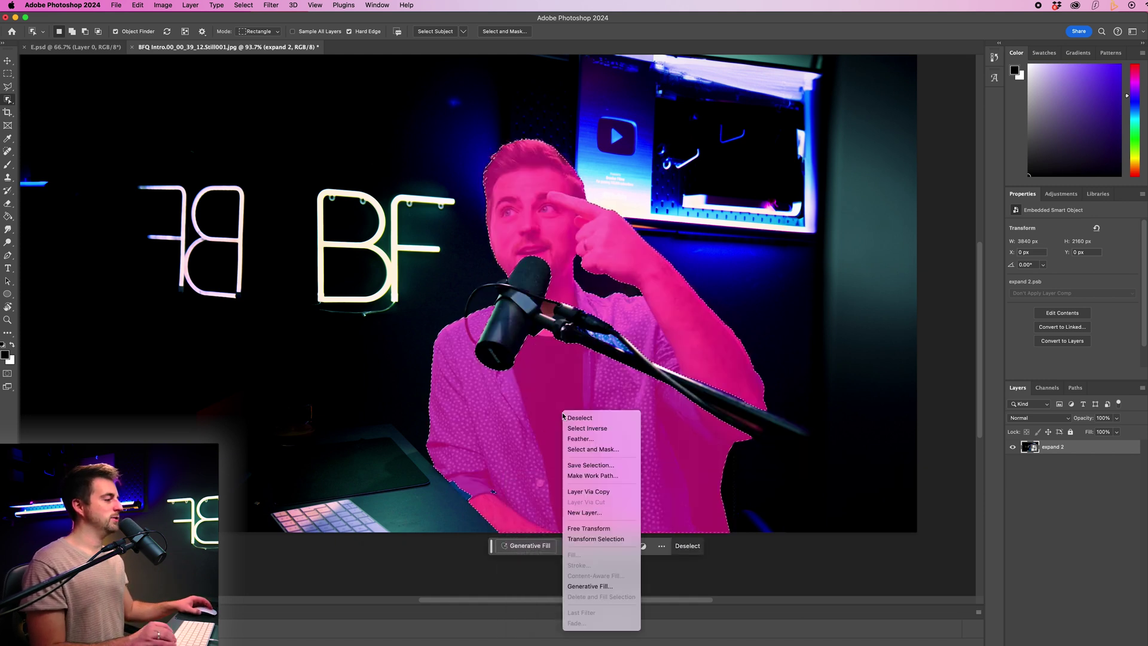
pyautogui.click(599, 449)
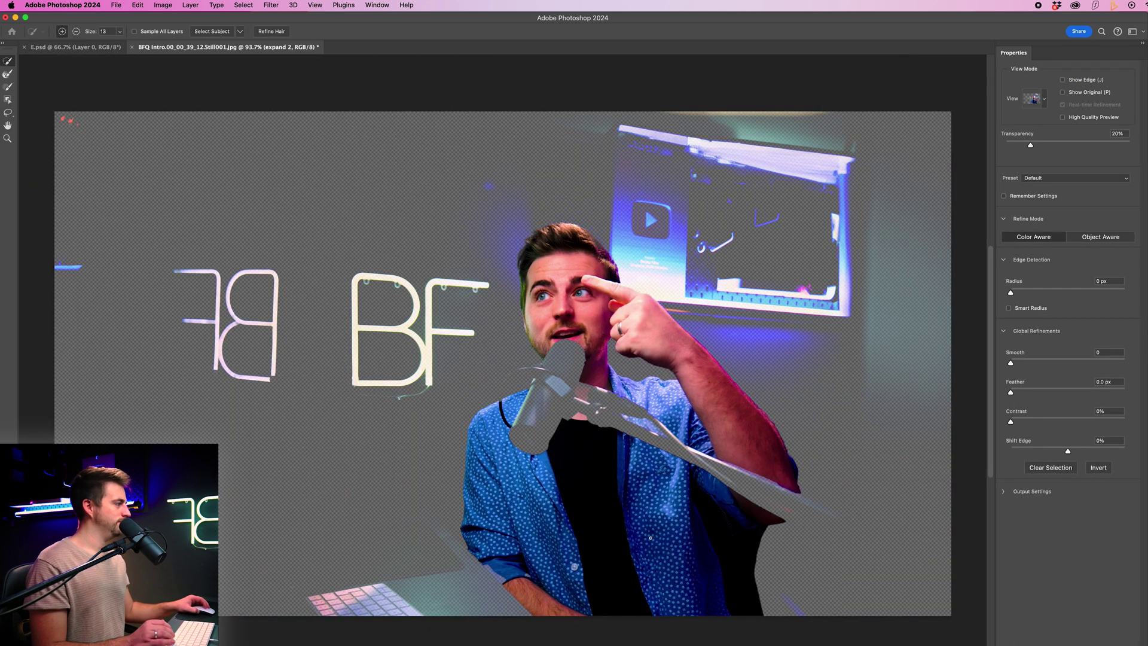
# Step: Set the selection brush size to 155 and paint the microphone body and the near part of its boom arm into the selection
pyautogui.press('super+plus')
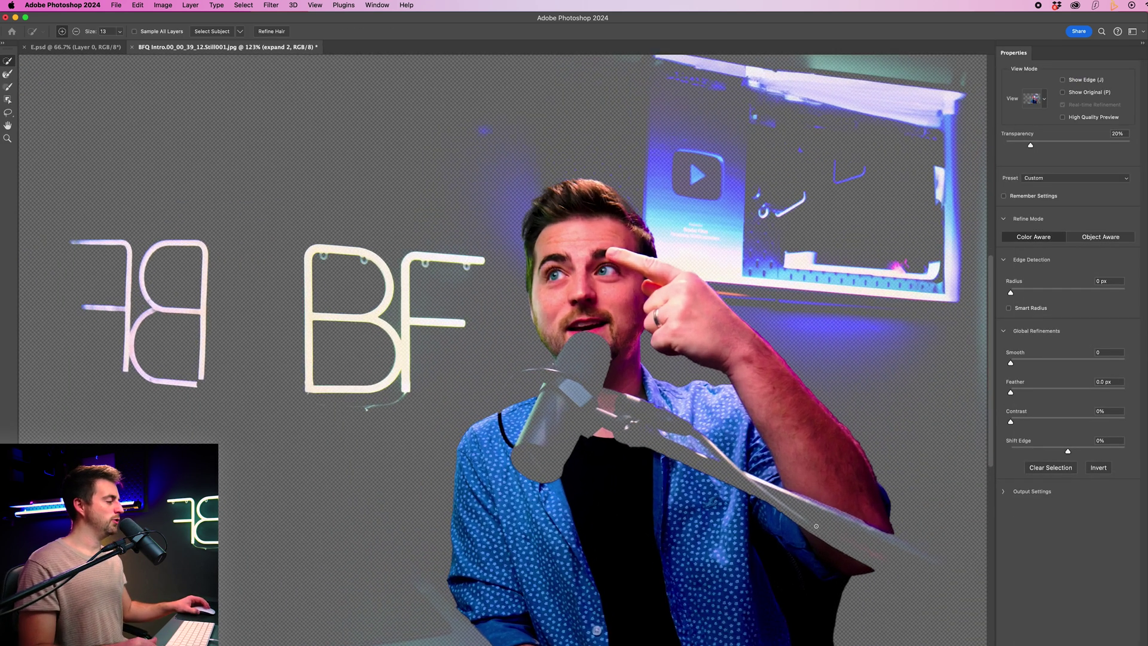
pyautogui.scroll(5, 789, 563)
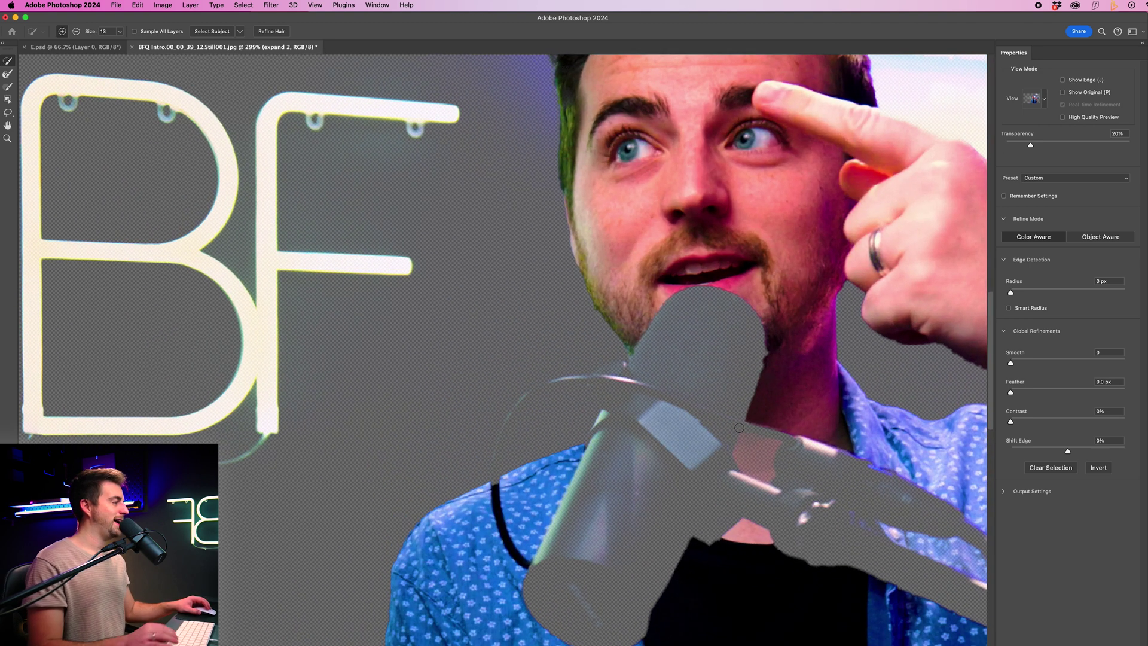
pyautogui.scroll(-5, 803, 367)
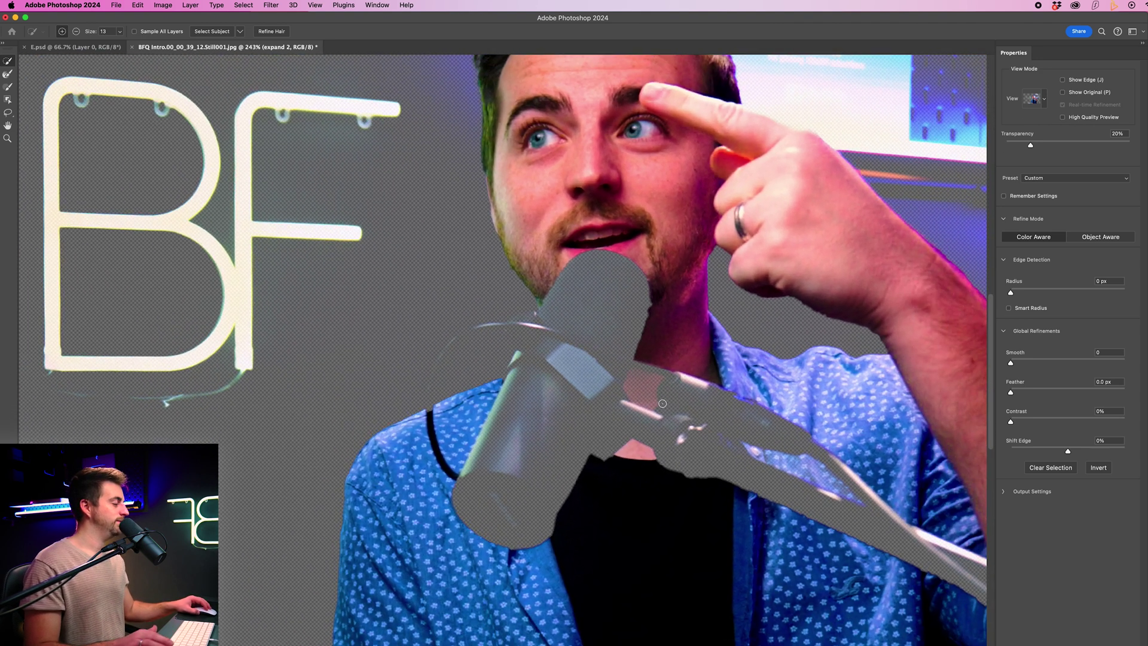
pyautogui.scroll(2, 524, 425)
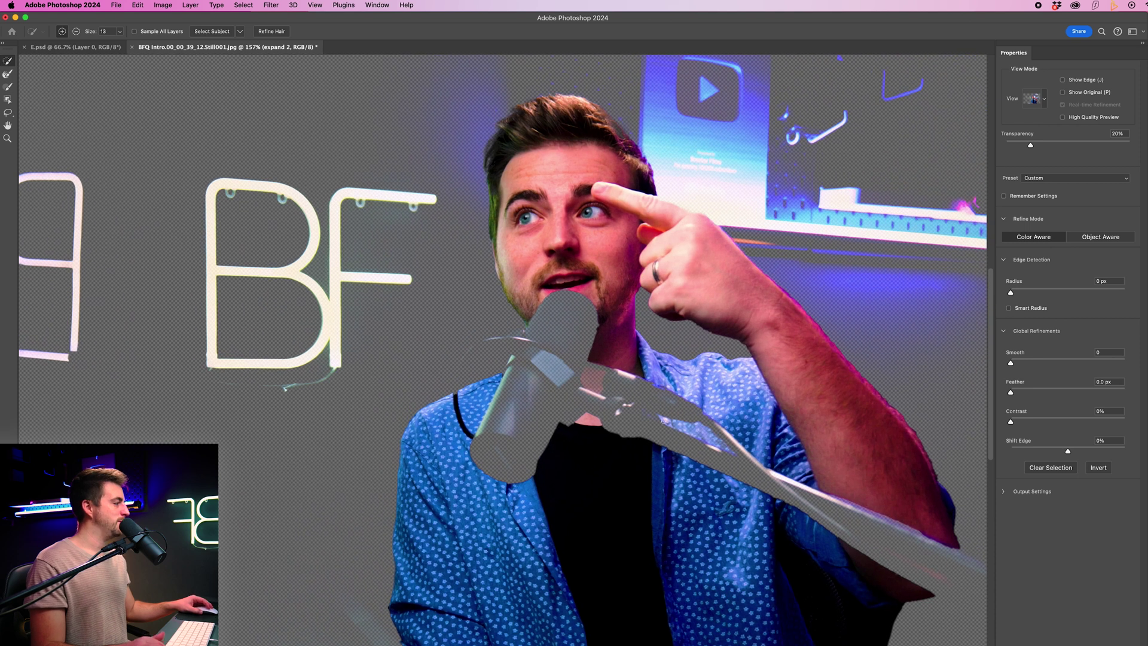
pyautogui.click(6, 73)
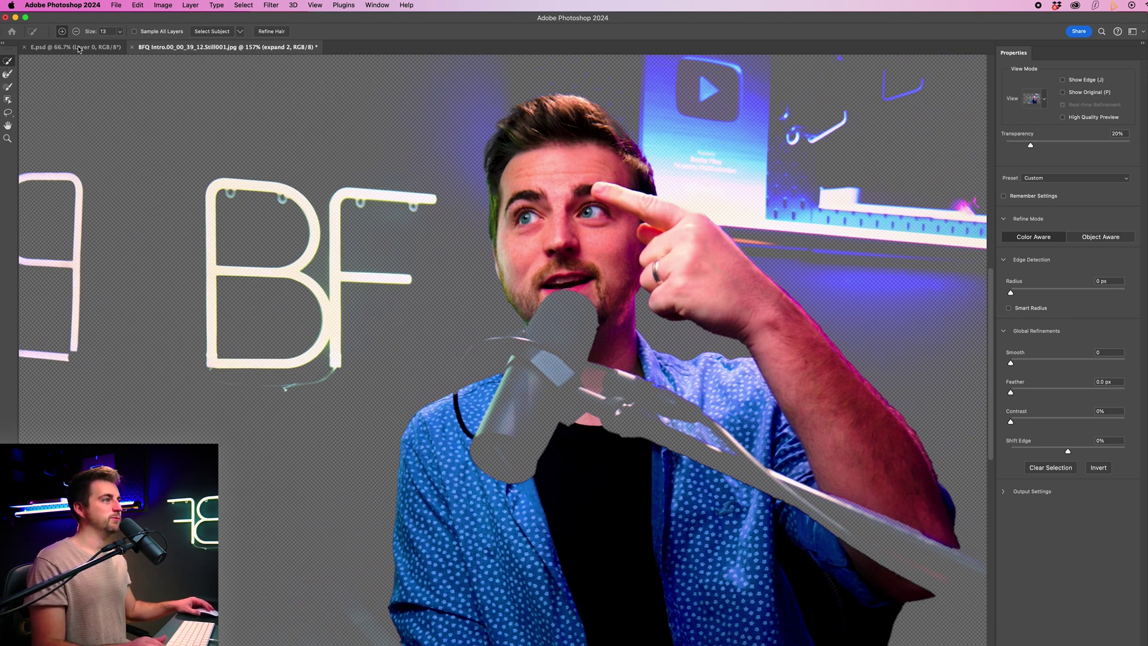
pyautogui.click(122, 32)
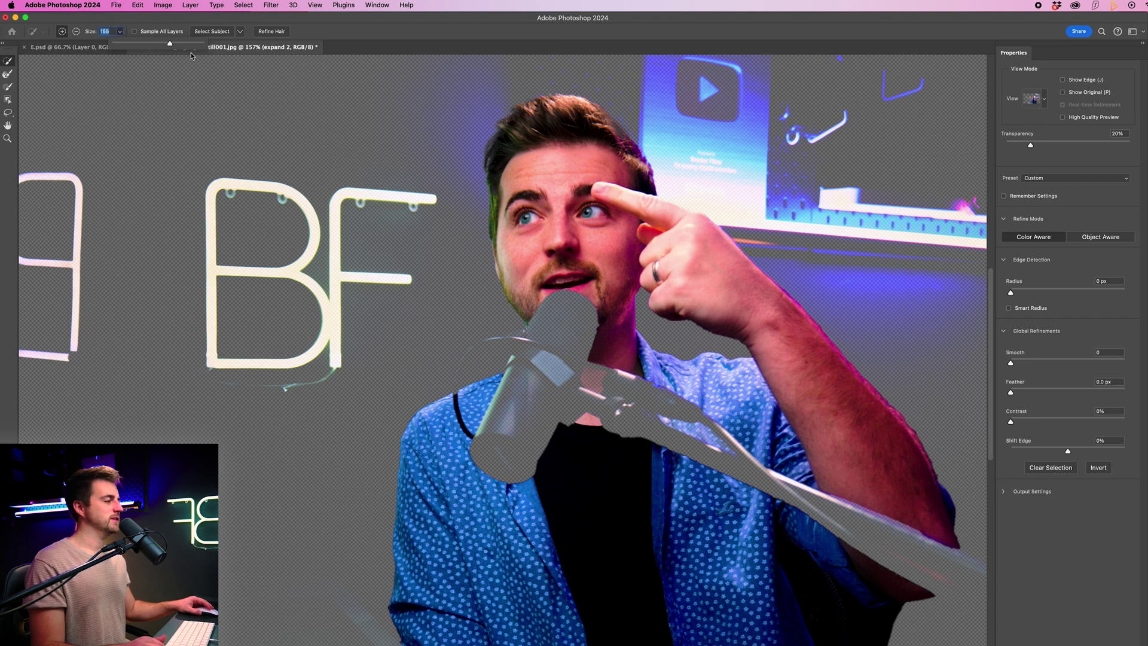
pyautogui.moveTo(742, 444)
pyautogui.mouseDown()
pyautogui.moveTo(635, 475)
pyautogui.moveTo(621, 445)
pyautogui.moveTo(475, 427)
pyautogui.mouseUp()
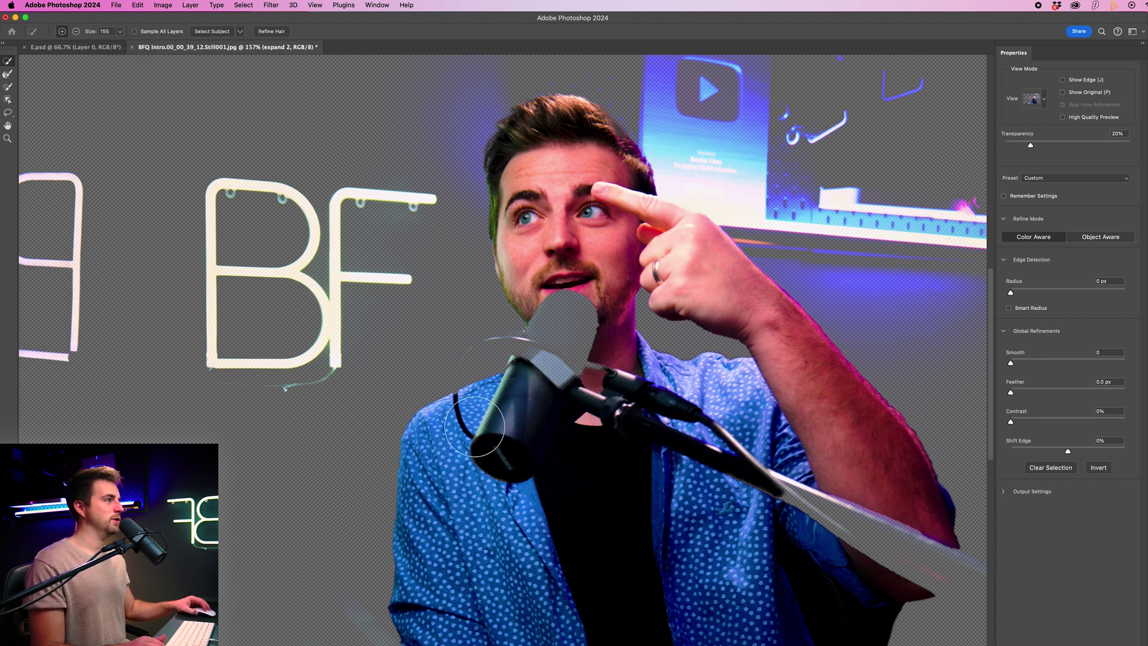
# Step: Reduce the selection brush size to 54 and paint the microphone's head below the mouth into the selection
pyautogui.click(121, 32)
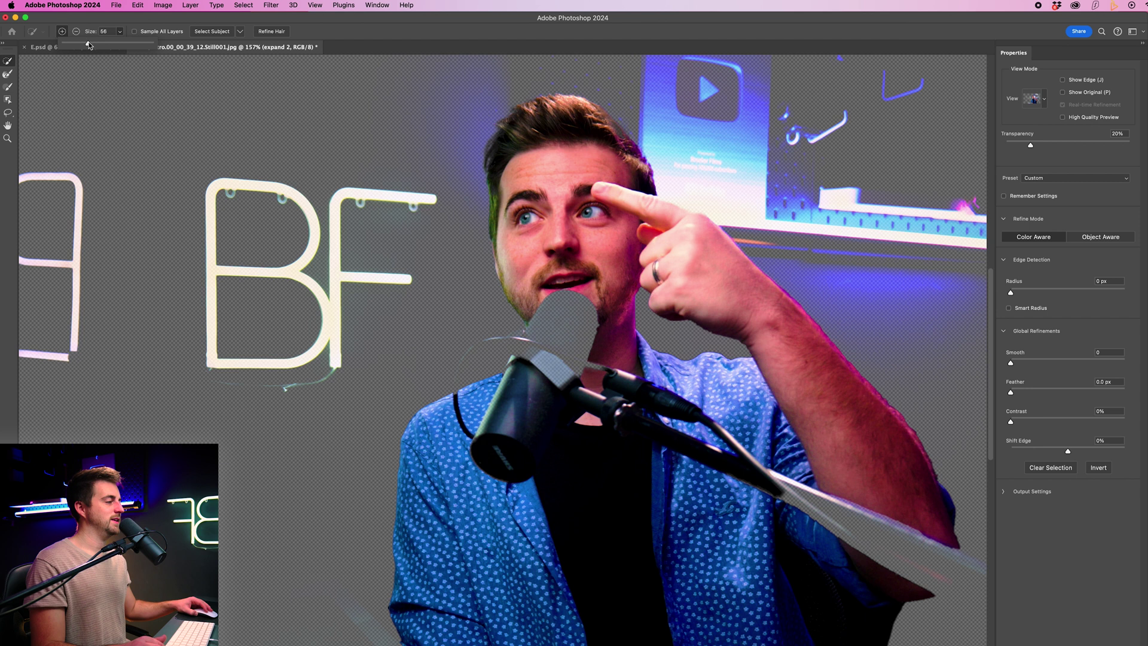
pyautogui.moveTo(89, 45); pyautogui.dragTo(87, 45)
pyautogui.moveTo(541, 372); pyautogui.dragTo(583, 290)
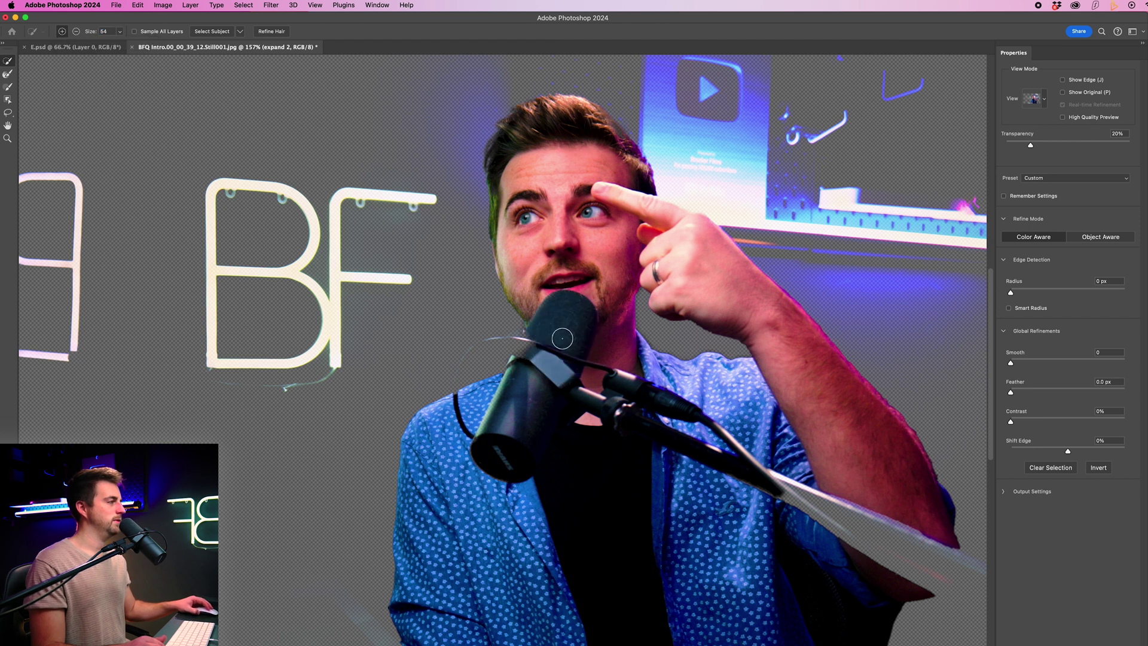
# Step: Add the microphone's looping cable to the selection and subtract the background around and inside the loop with a size 11 brush
pyautogui.moveTo(475, 336)
pyautogui.mouseDown()
pyautogui.moveTo(451, 334)
pyautogui.moveTo(468, 336)
pyautogui.moveTo(480, 365)
pyautogui.mouseUp()
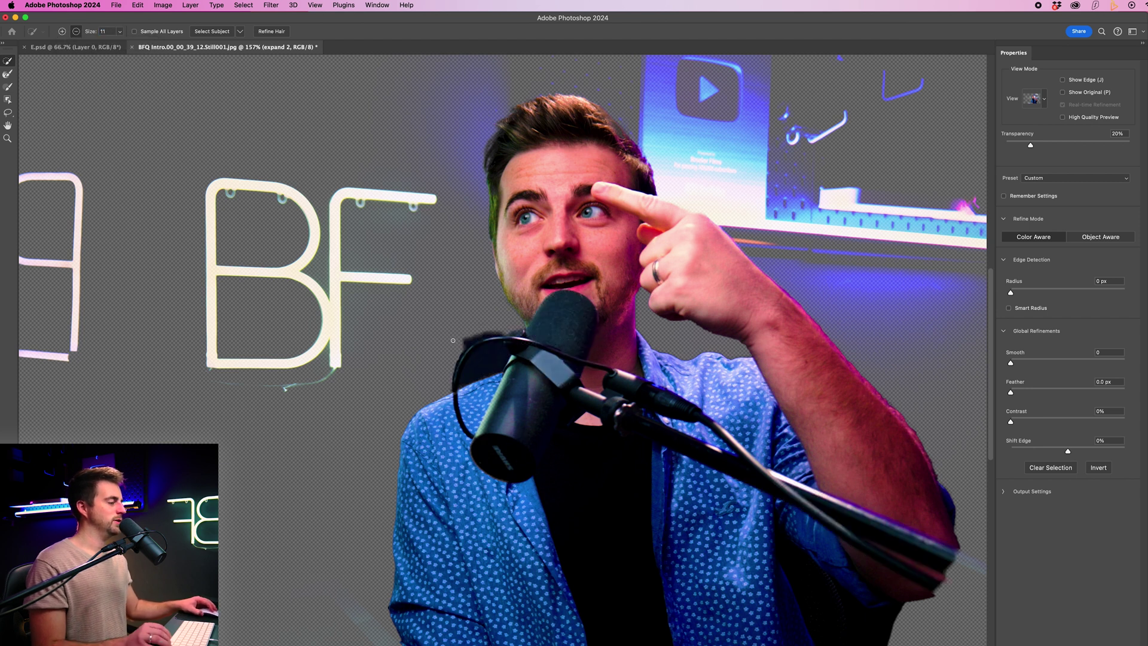
pyautogui.press('alt')
pyautogui.press('alt')
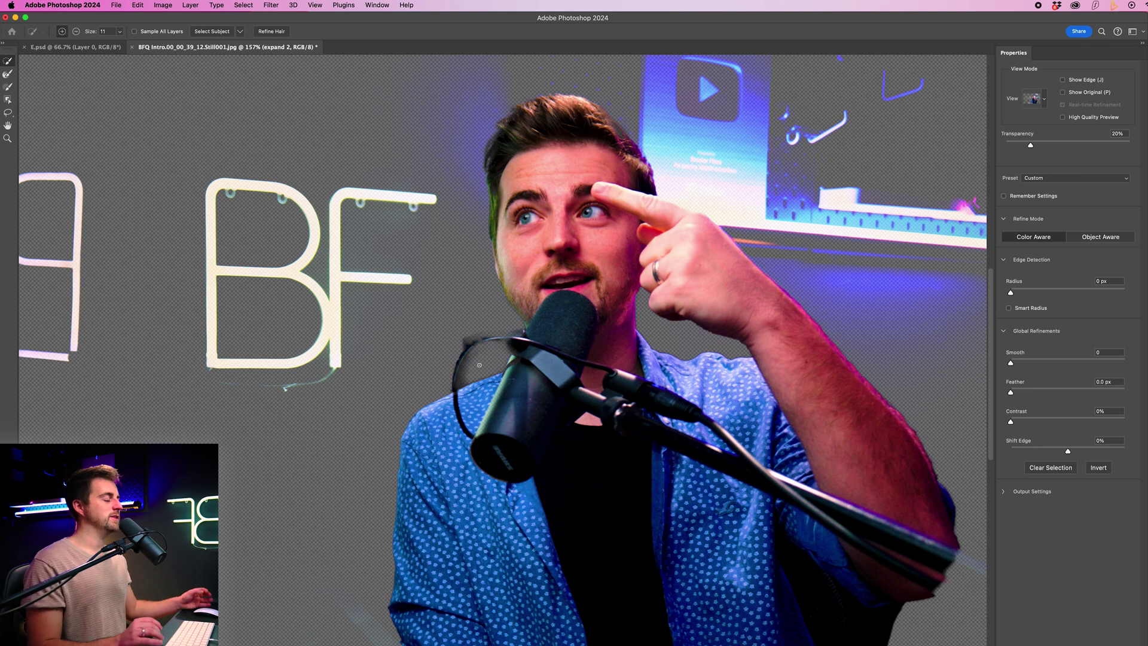
pyautogui.scroll(-3, 598, 394)
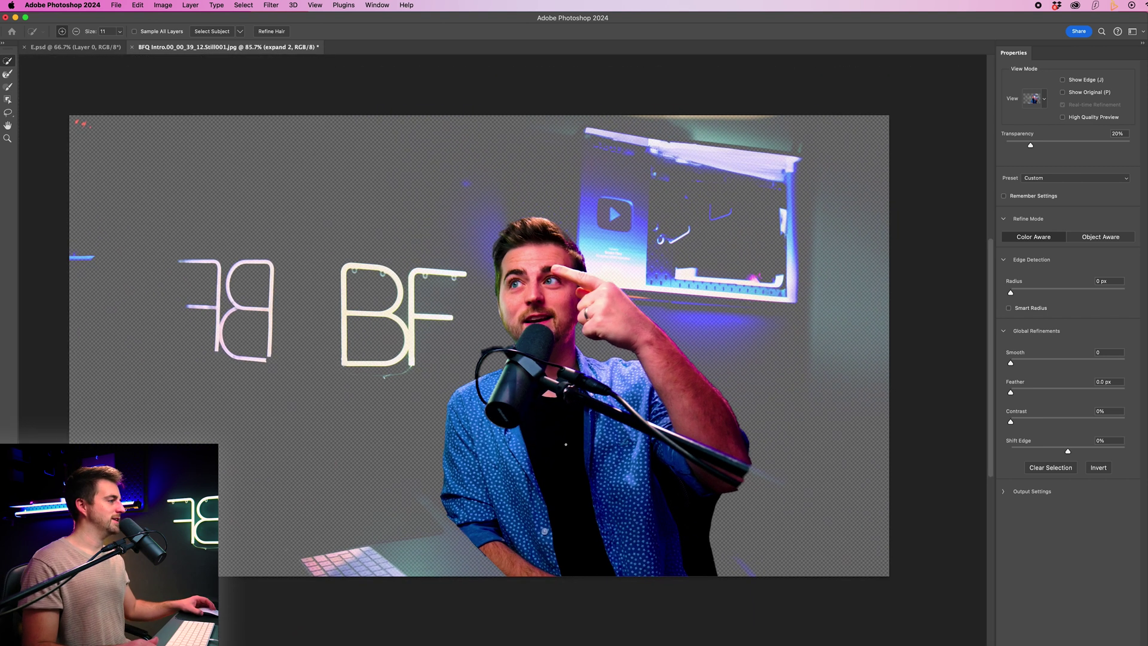
pyautogui.scroll(8, 504, 364)
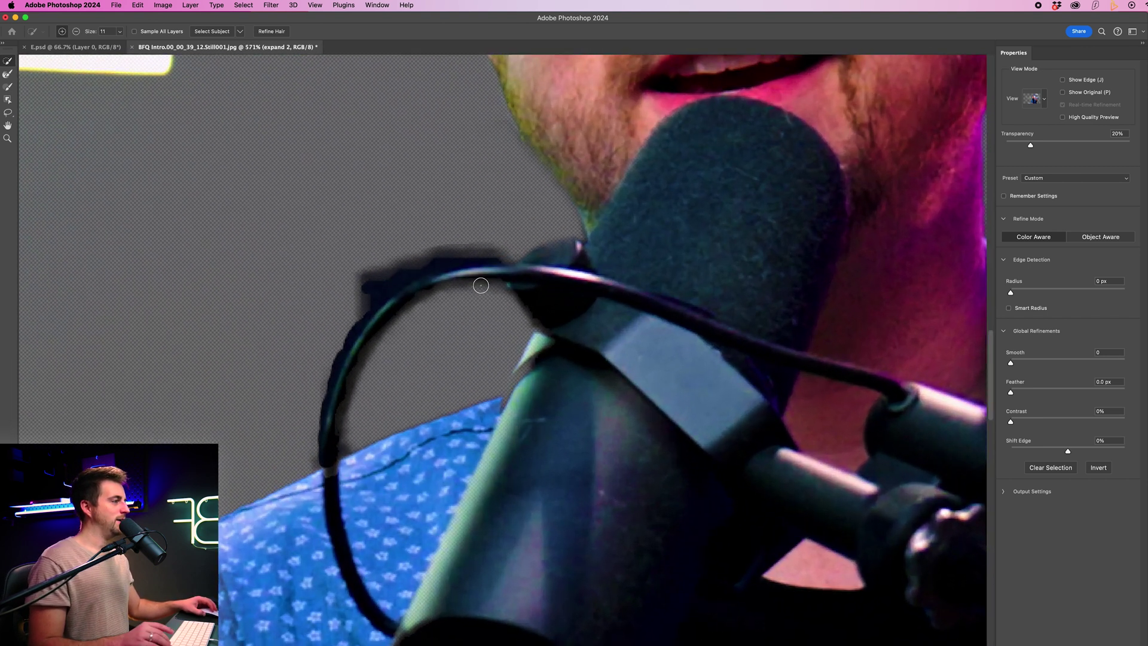
pyautogui.moveTo(481, 248); pyautogui.dragTo(359, 268)
pyautogui.scroll(-5, 413, 282)
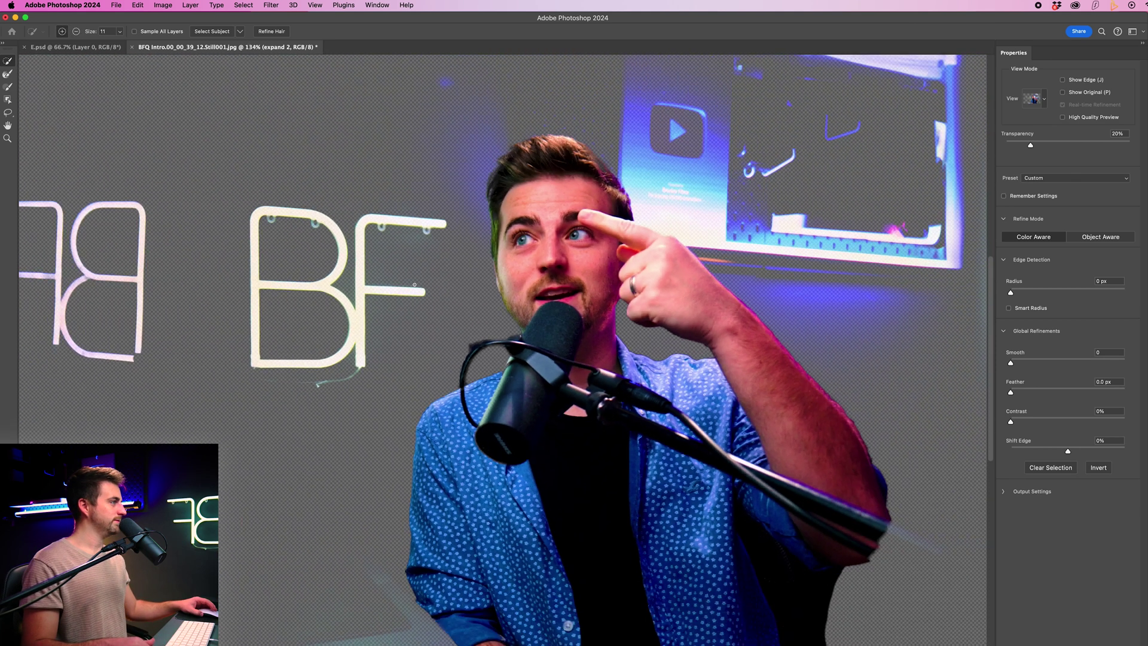
# Step: Apply the refined selection and copy the man with his microphone onto a new layer
pyautogui.press('Return')
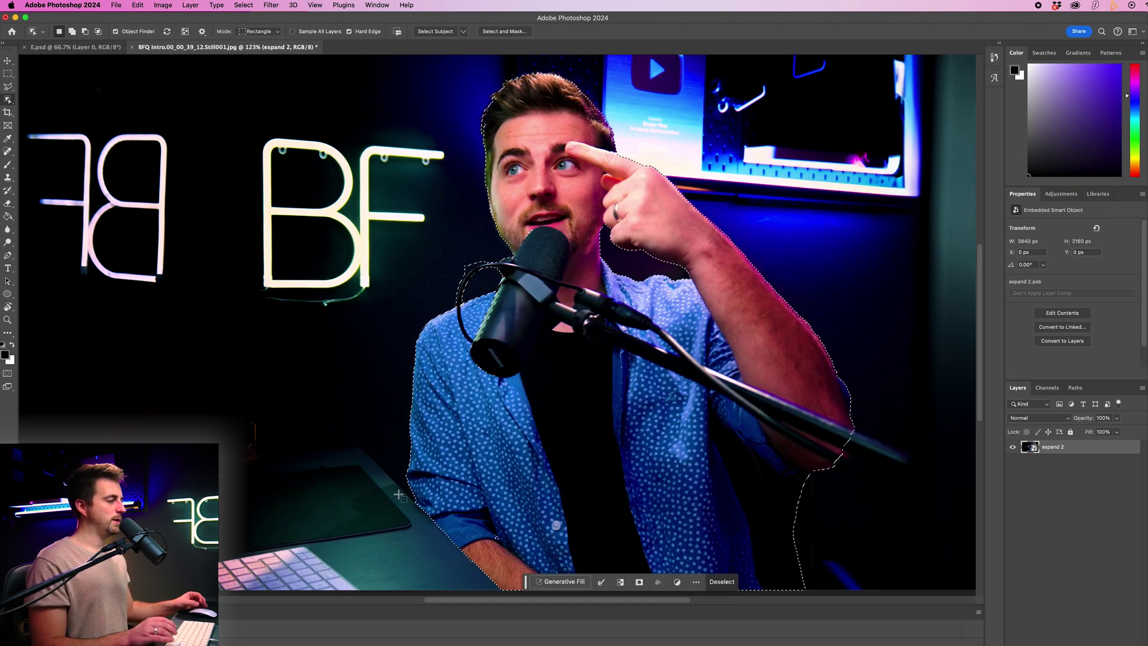
pyautogui.press('super+j')
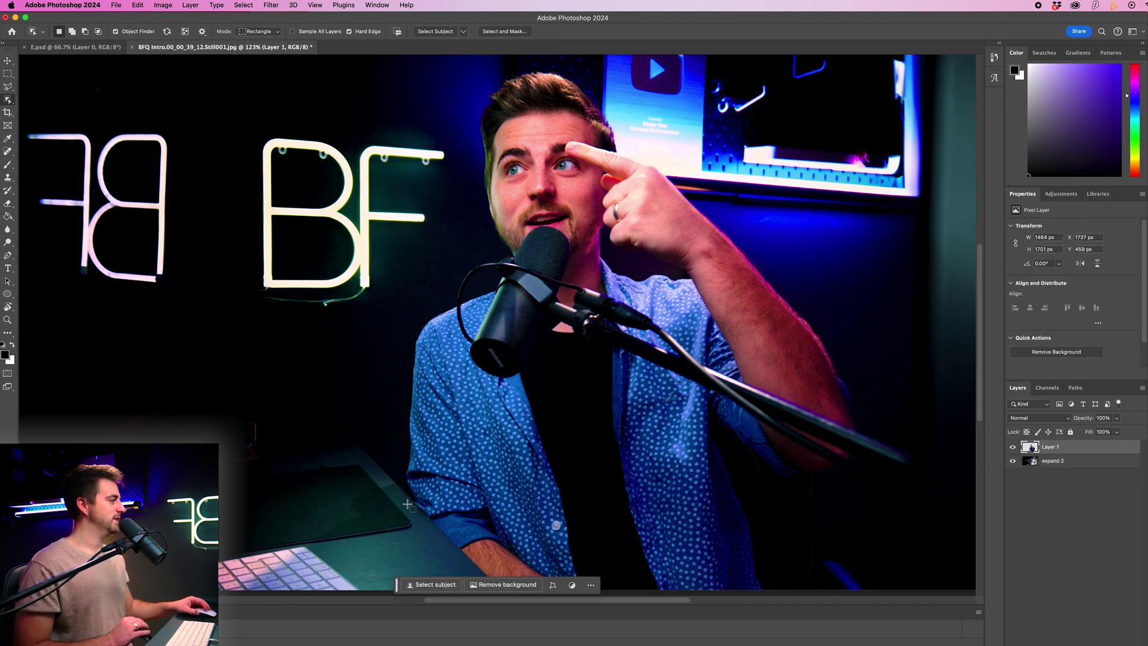
# Step: Check the cutout by switching the visibility of Layer 1 and expand 2 off and on
pyautogui.click(1012, 464)
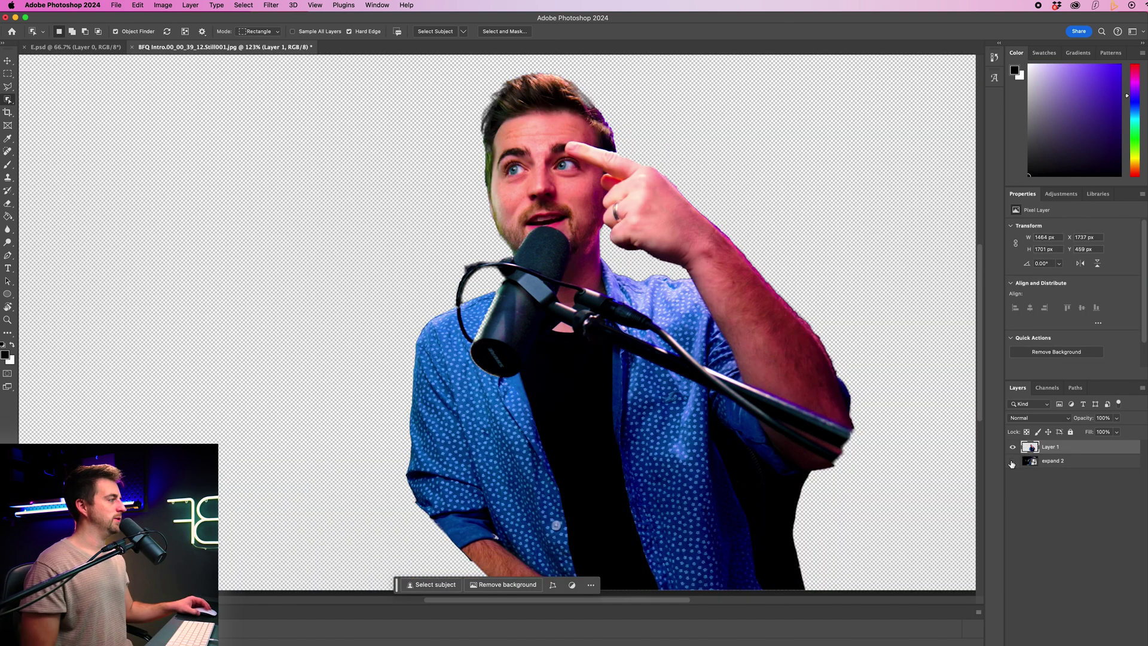
pyautogui.press('super+minus')
pyautogui.click(1012, 446)
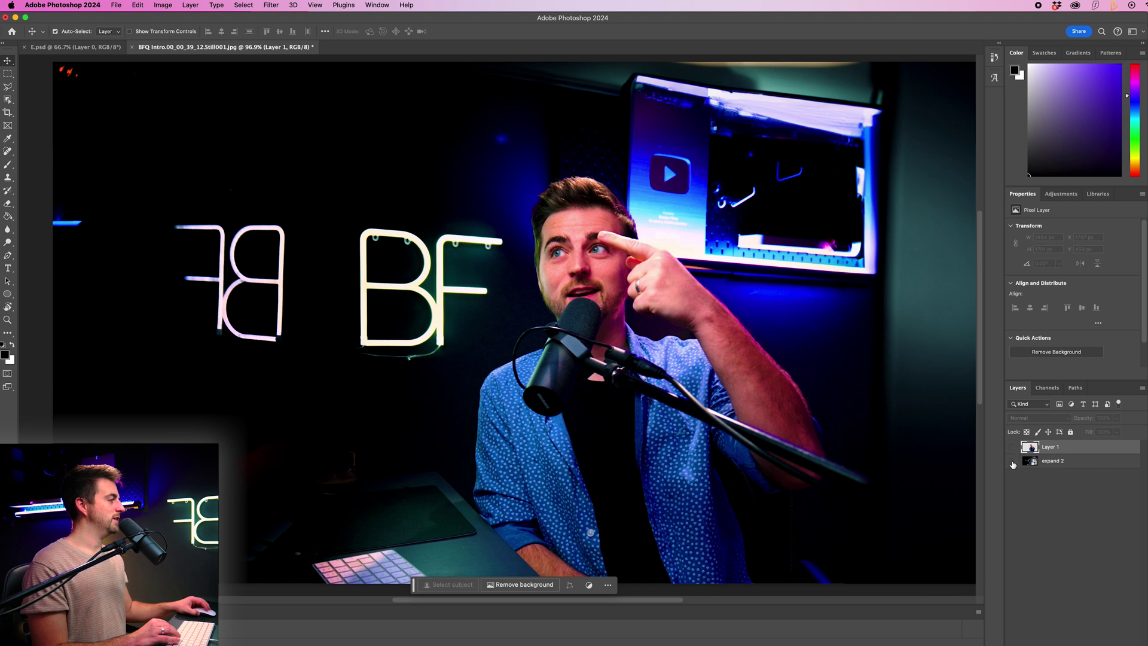
pyautogui.click(1013, 462)
pyautogui.click(1014, 461)
pyautogui.click(1013, 446)
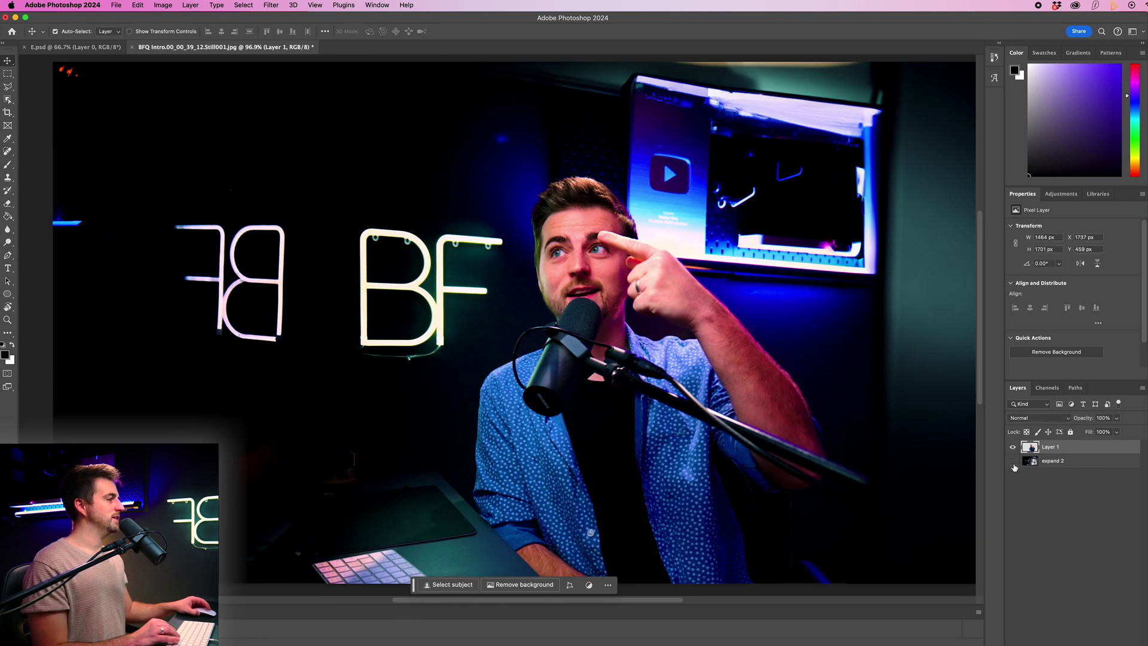
pyautogui.click(1013, 462)
pyautogui.click(1012, 462)
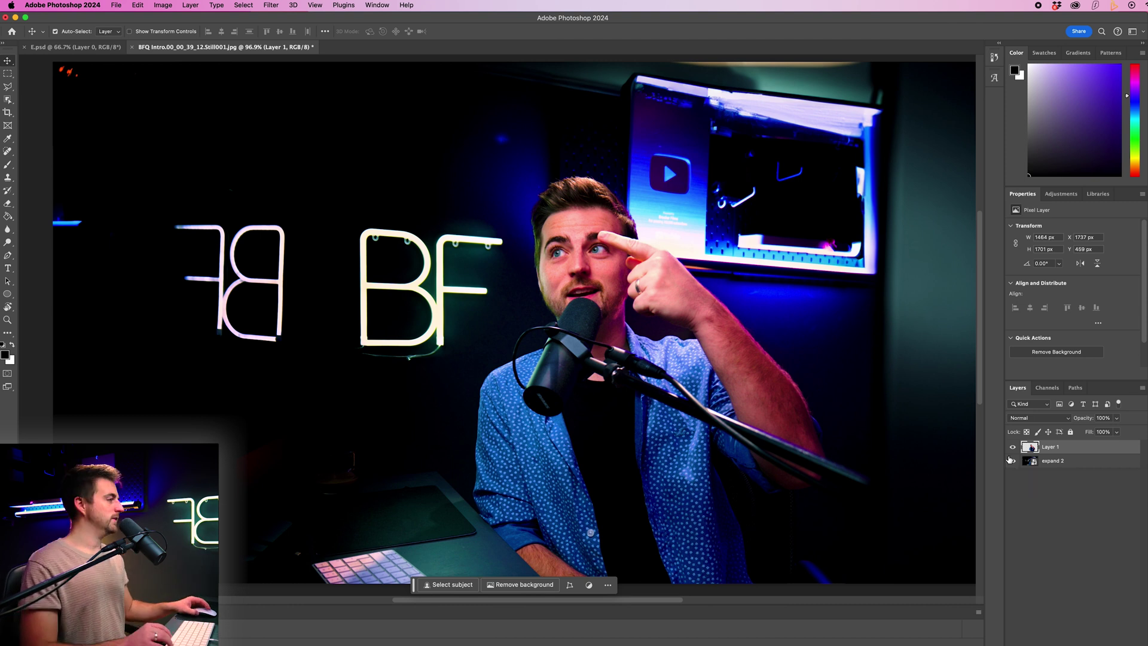
# Step: Load the outline of Layer 1 as a selection and expand it by 10 pixels
pyautogui.press('super')
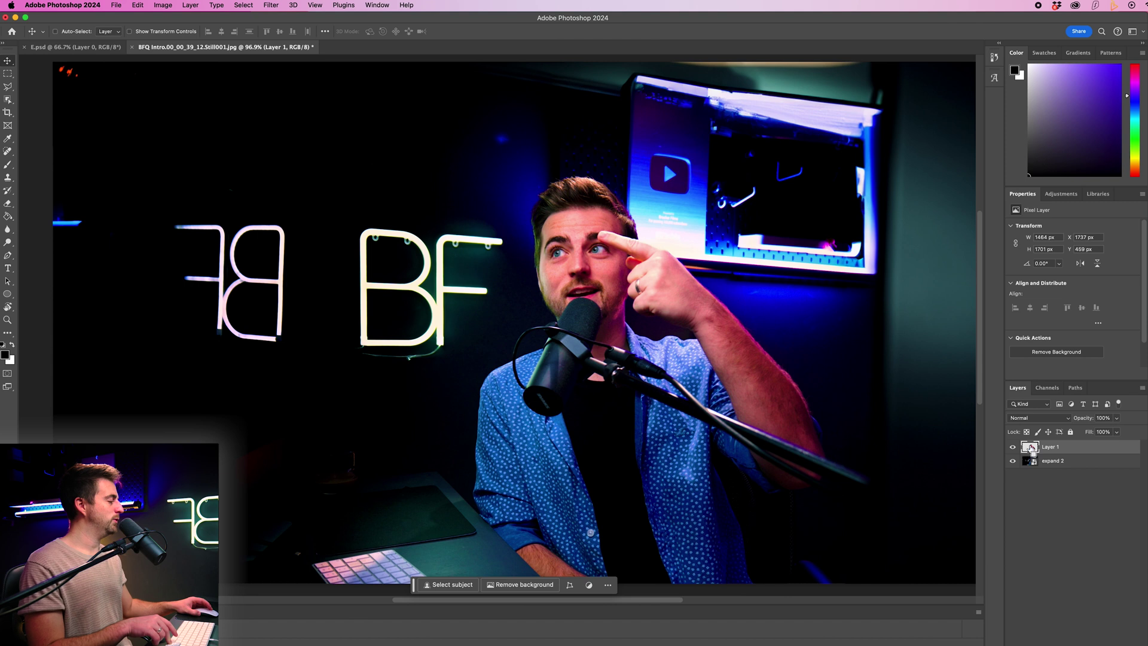
pyautogui.keyDown('super'); pyautogui.click(1031, 449); pyautogui.keyUp('super')
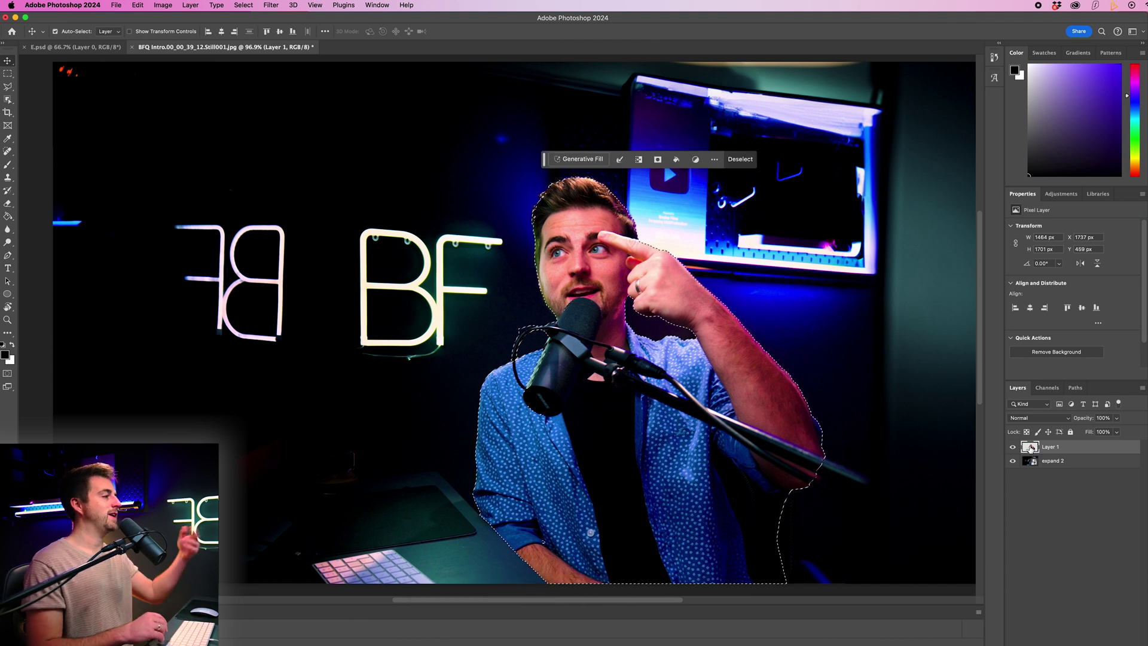
pyautogui.click(237, 5)
pyautogui.click(236, 5)
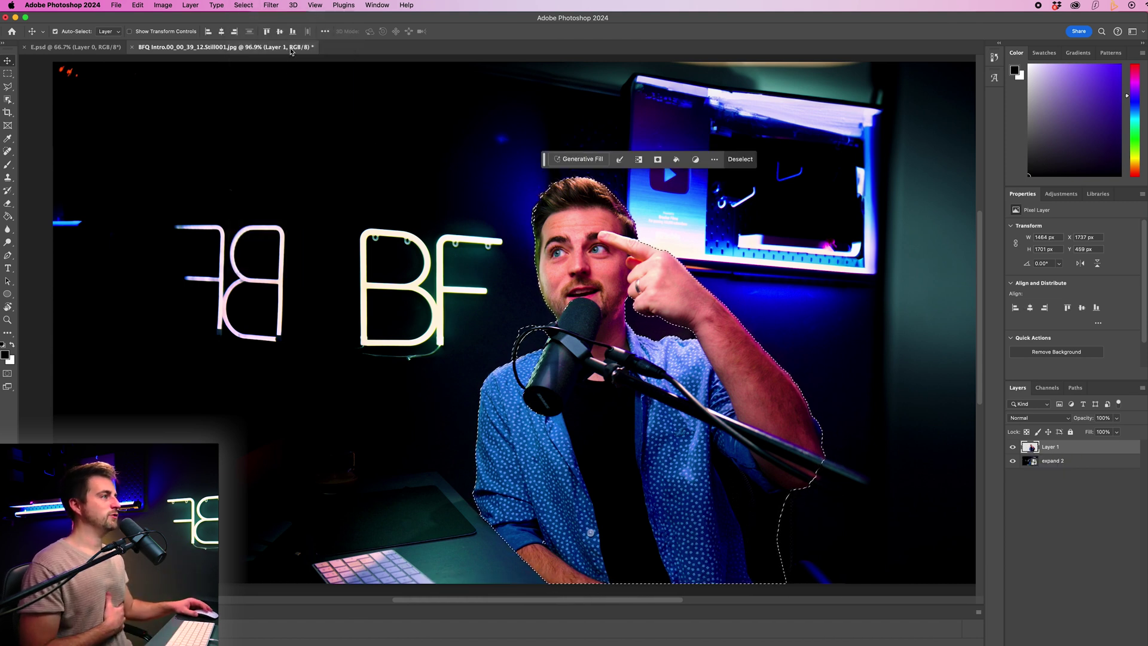
pyautogui.click(236, 5)
pyautogui.moveTo(311, 162)
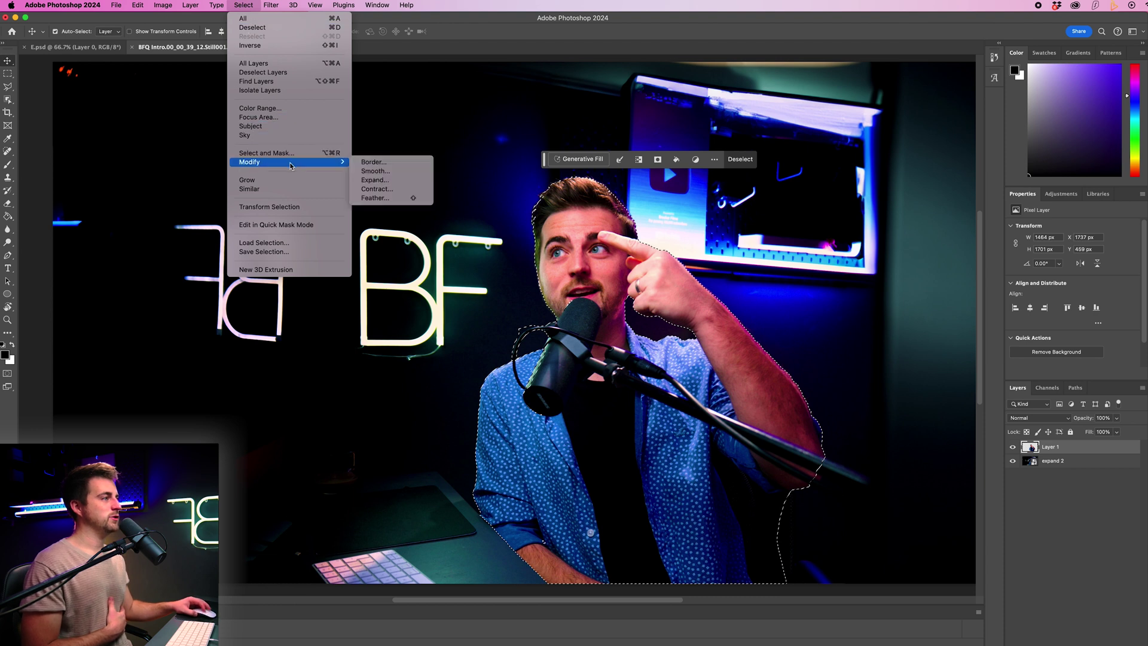
pyautogui.click(374, 180)
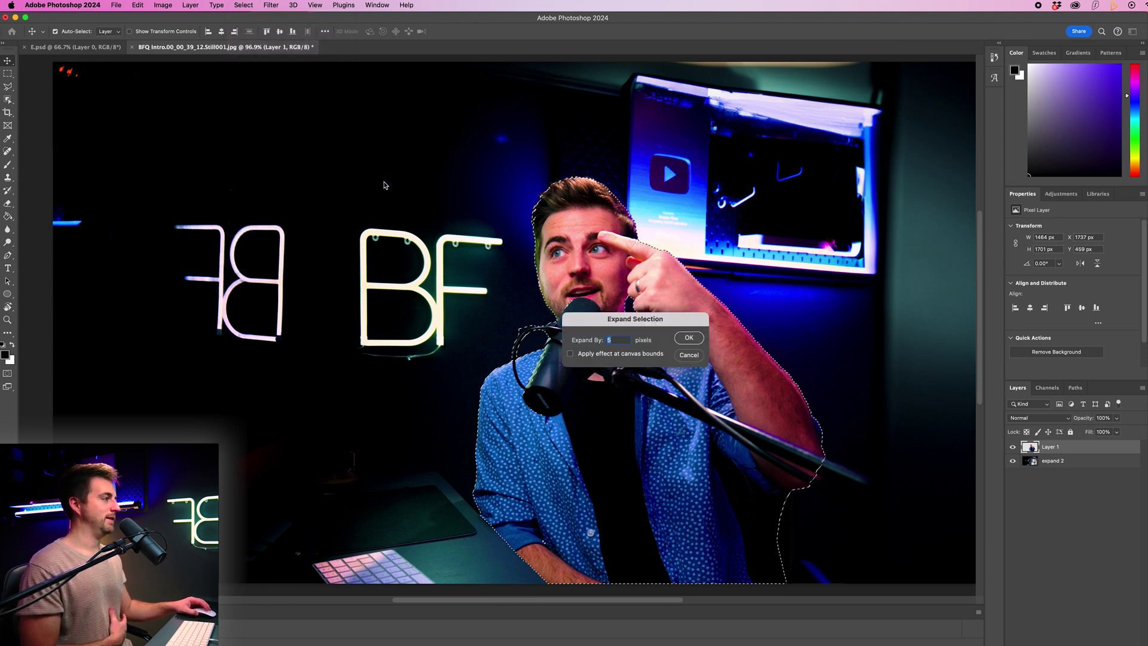
pyautogui.write('10')
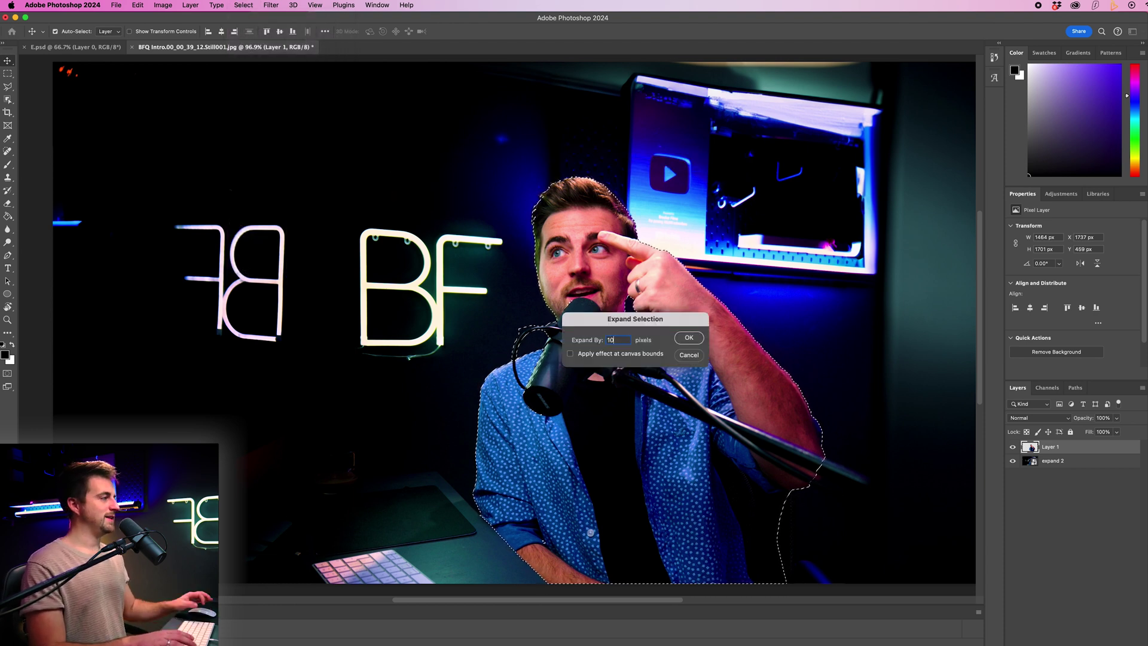
pyautogui.click(688, 338)
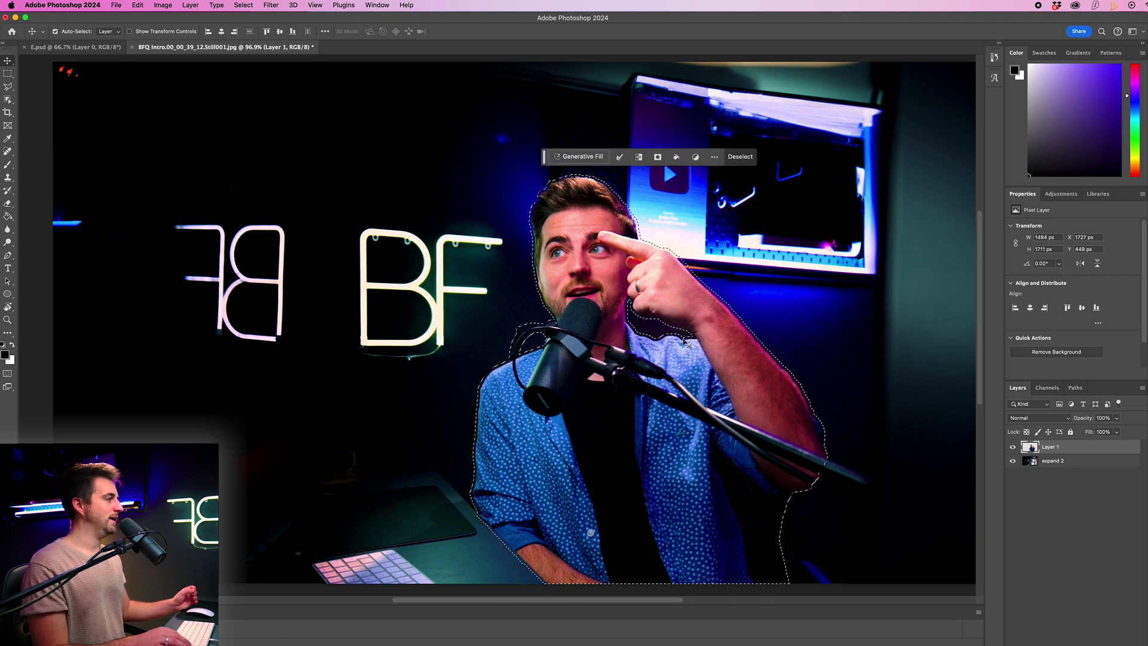
# Step: Run Generative Fill on the expand 2 layer within the selection using the prompt "remove"
pyautogui.click(1053, 461)
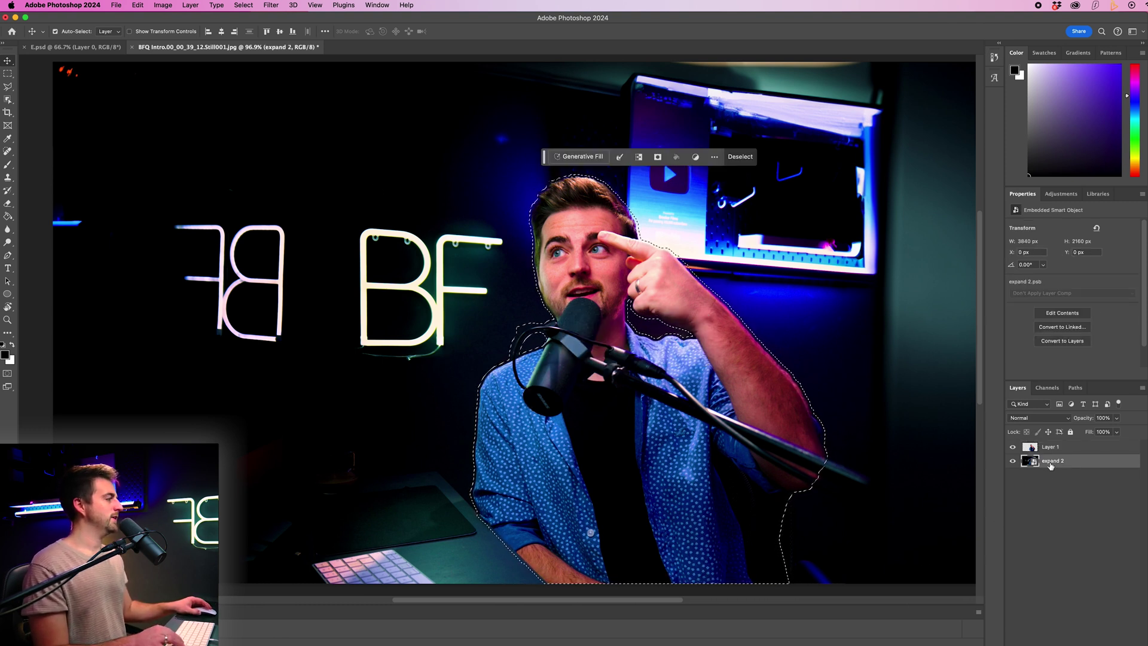
pyautogui.click(571, 157)
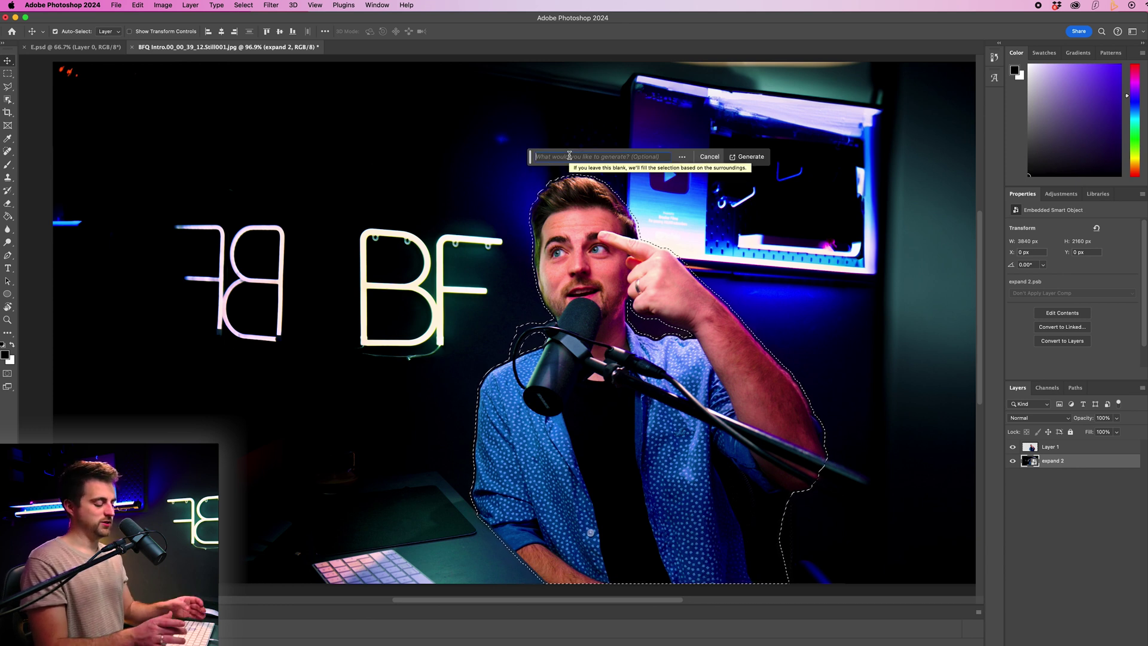
pyautogui.write('remove')
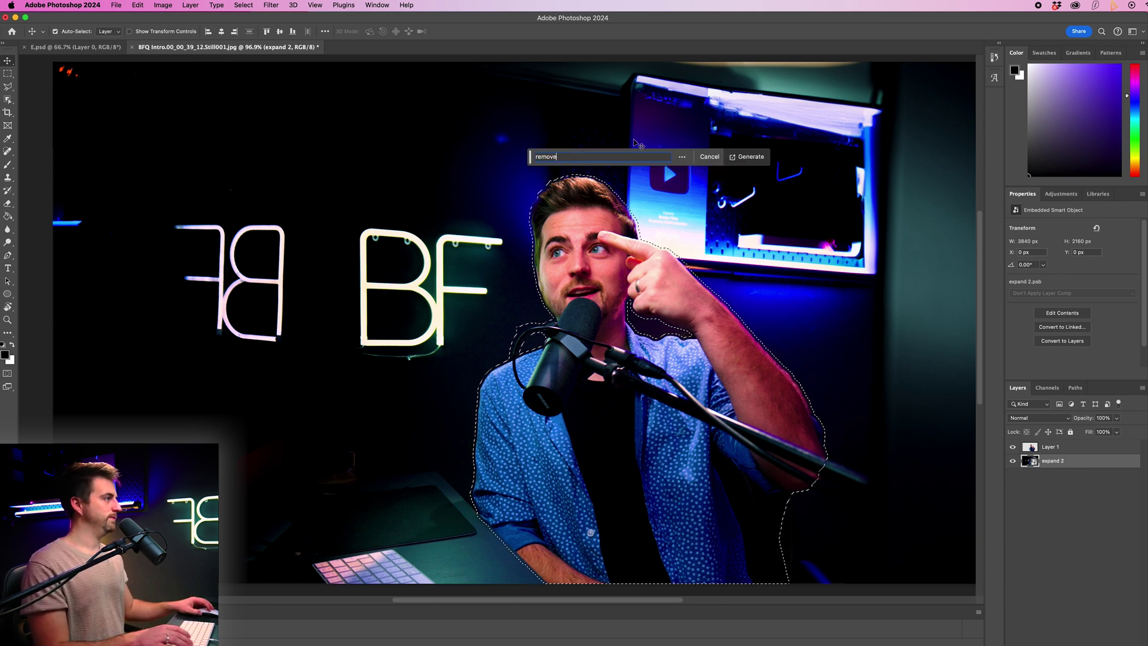
pyautogui.click(760, 161)
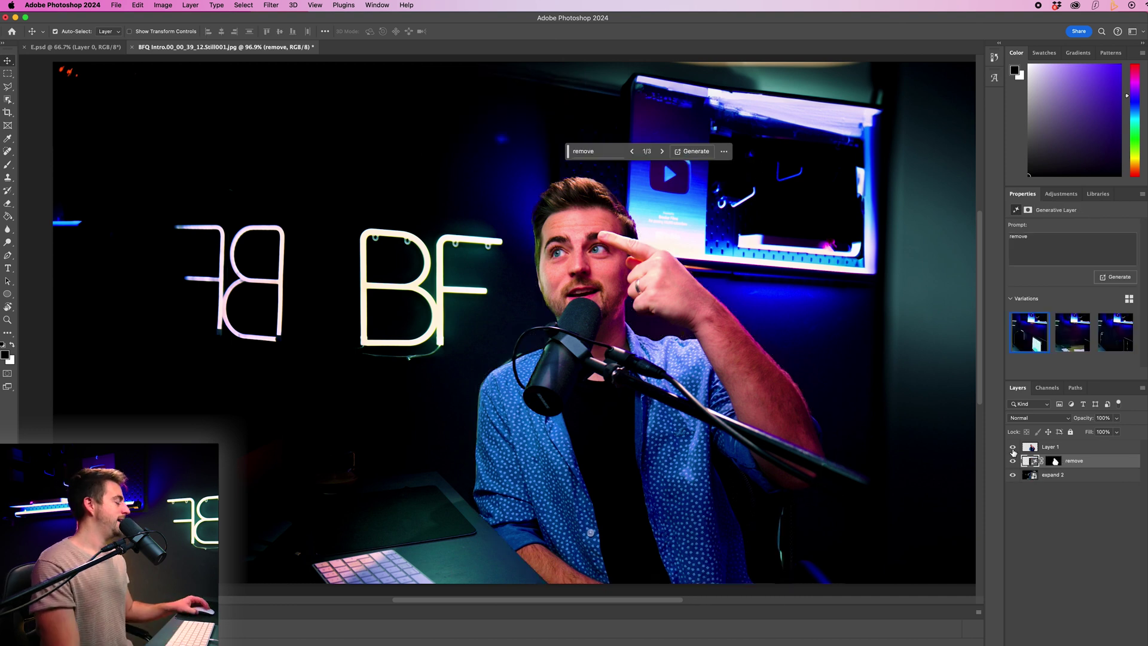
# Step: Hide Layer 1 and choose the third generated variation for the background behind the man
pyautogui.click(1013, 449)
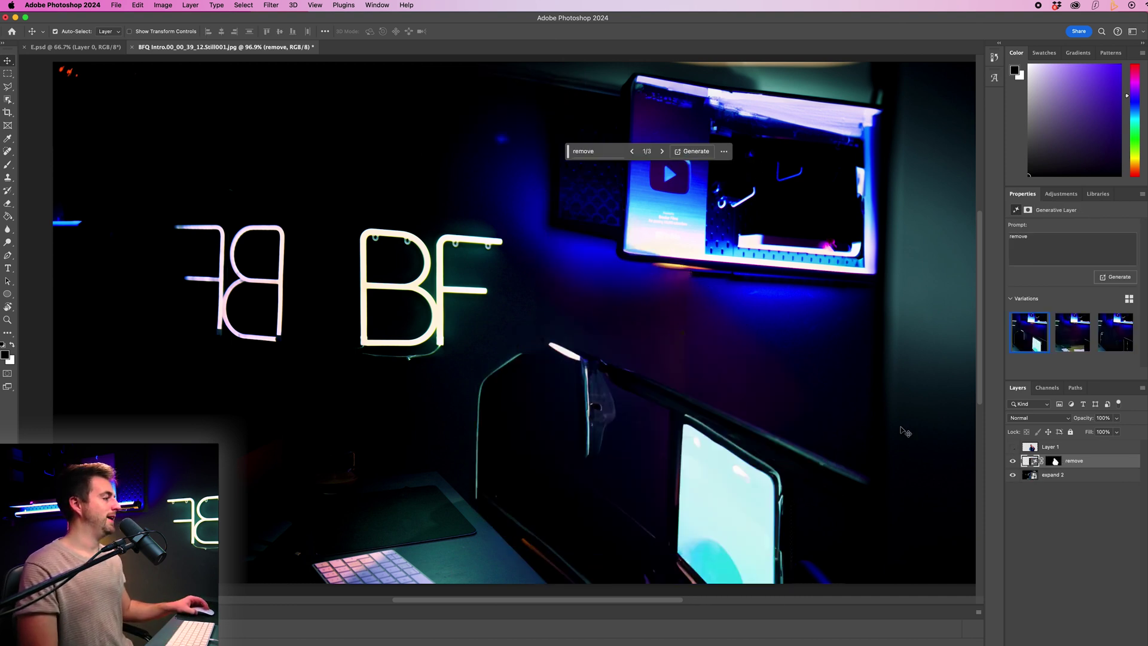
pyautogui.click(1072, 332)
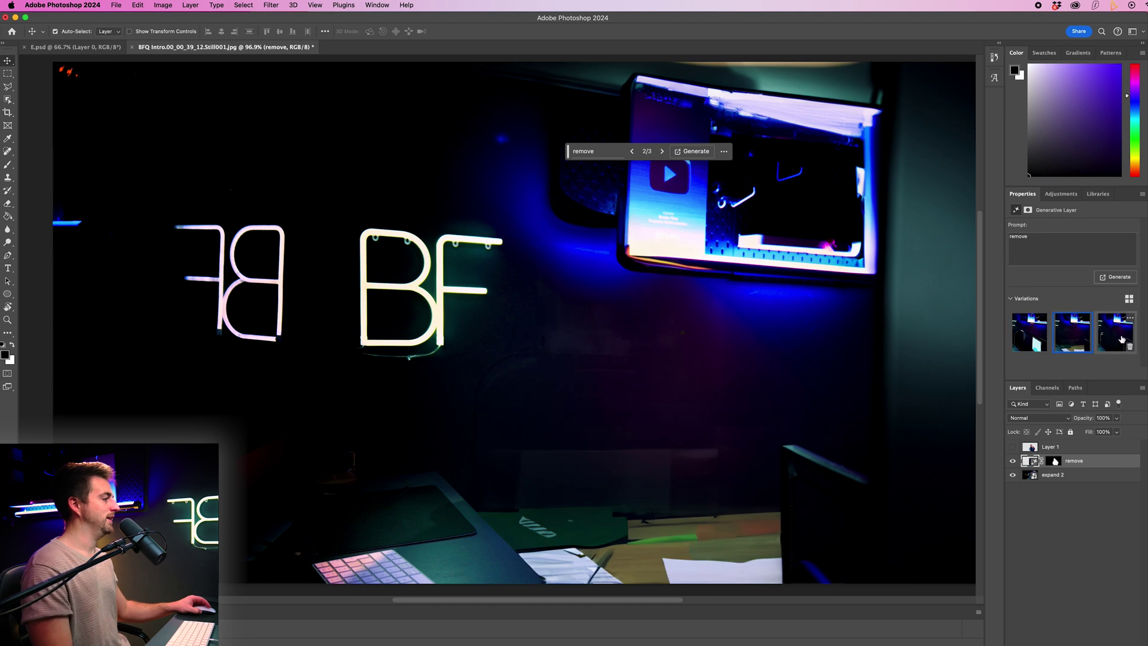
pyautogui.click(1103, 342)
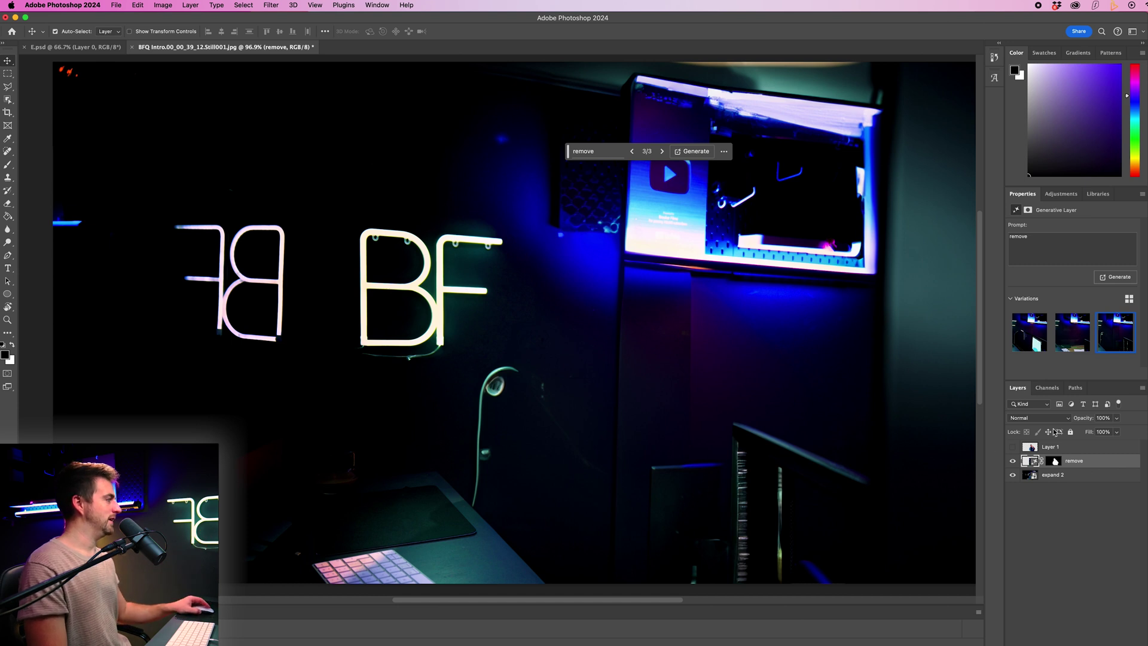
# Step: Convert the remove and expand 2 layers into one smart object and check it with Layer 1 shown and hidden
pyautogui.click(1076, 449)
pyautogui.click(1065, 536)
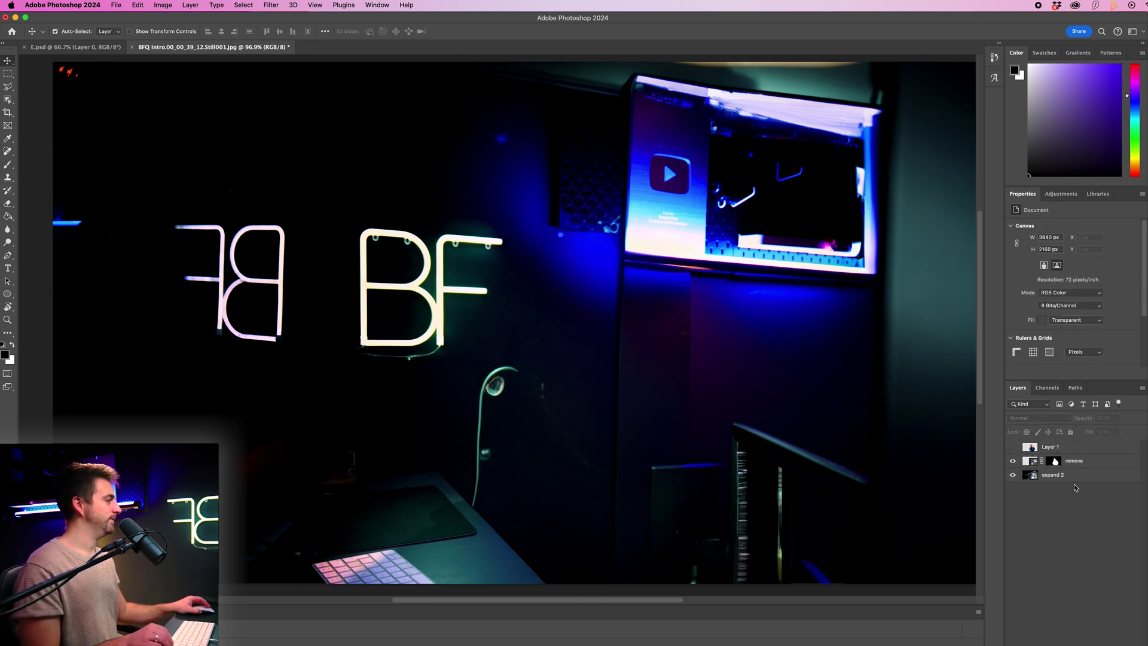
pyautogui.click(1071, 461)
pyautogui.keyDown('shift'); pyautogui.click(1063, 479); pyautogui.keyUp('shift')
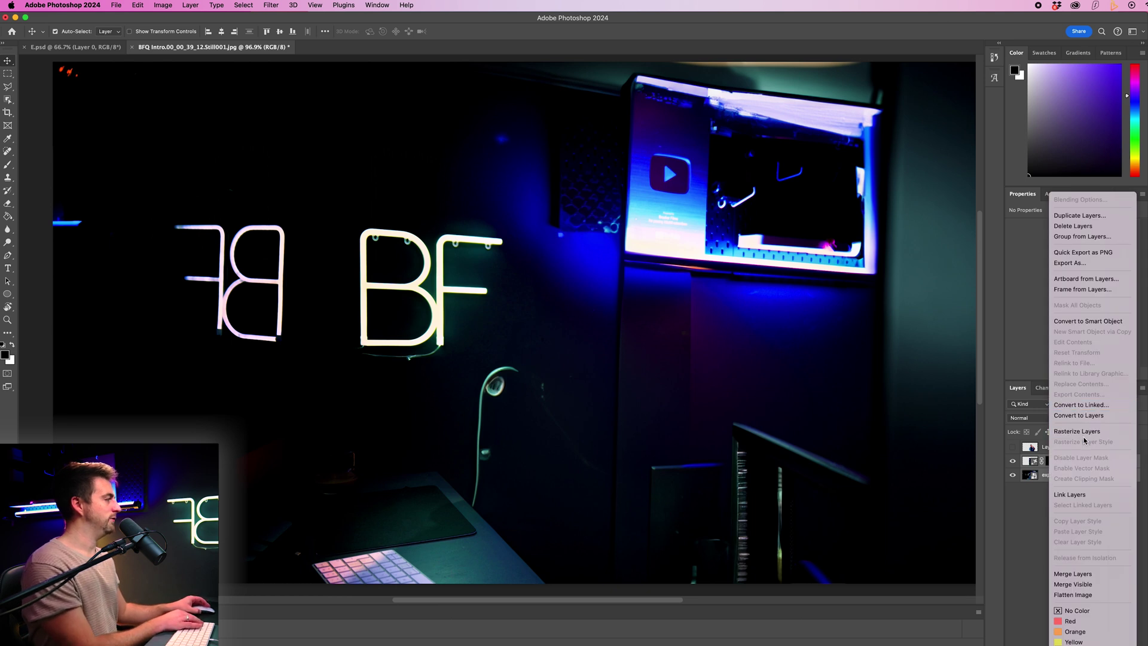
pyautogui.click(1082, 321)
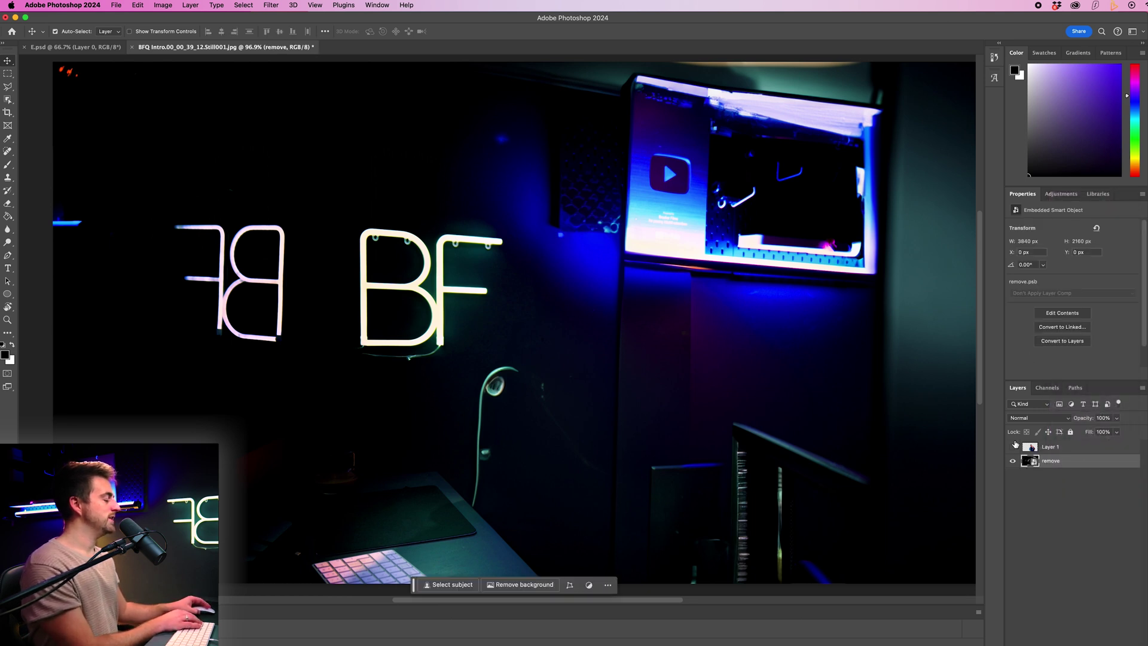
pyautogui.click(1013, 448)
pyautogui.click(1012, 461)
pyautogui.click(1012, 461)
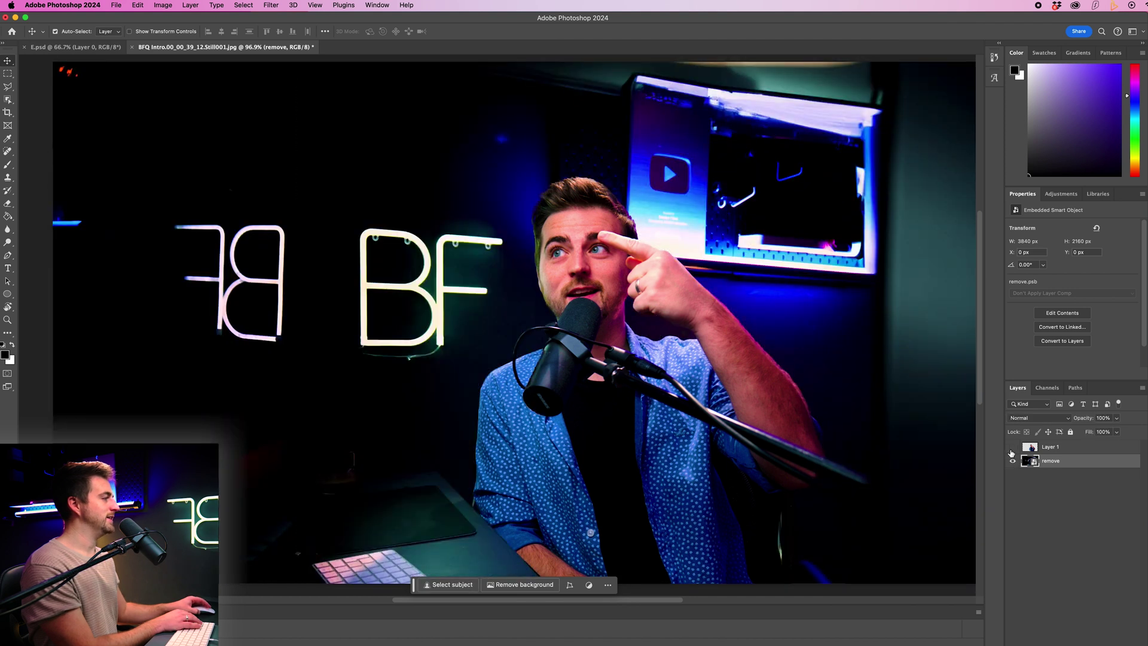
pyautogui.click(1013, 449)
# Step: Set up the Clone Stamp tool with a soft brush of 146 px and 0% hardness
pyautogui.press('super+plus')
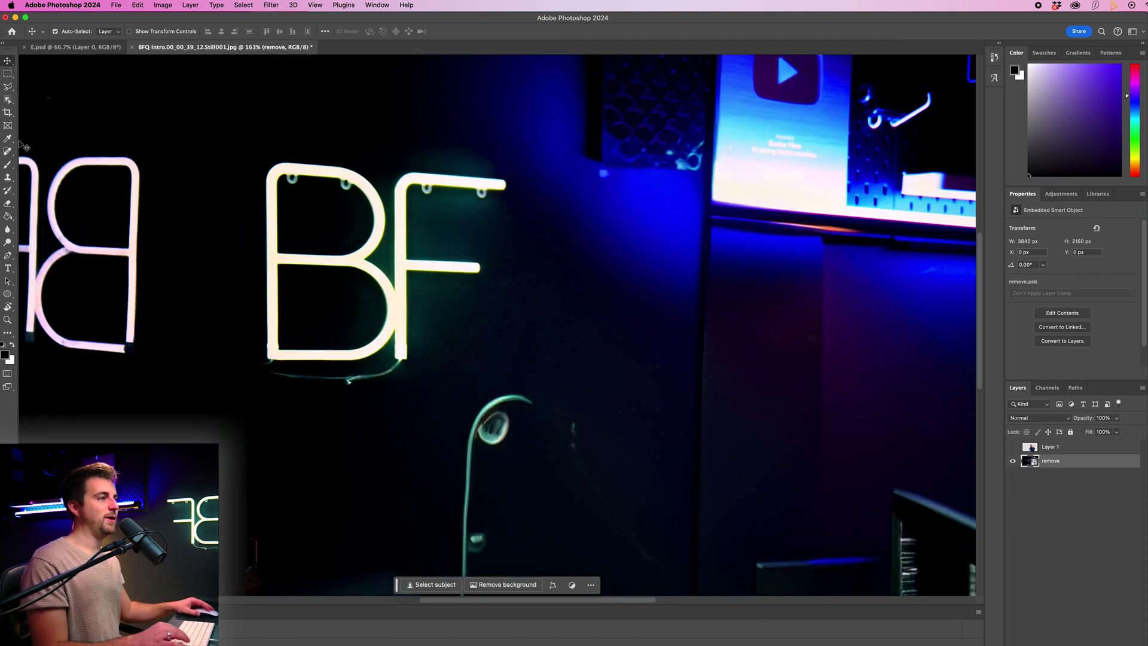
pyautogui.click(10, 176)
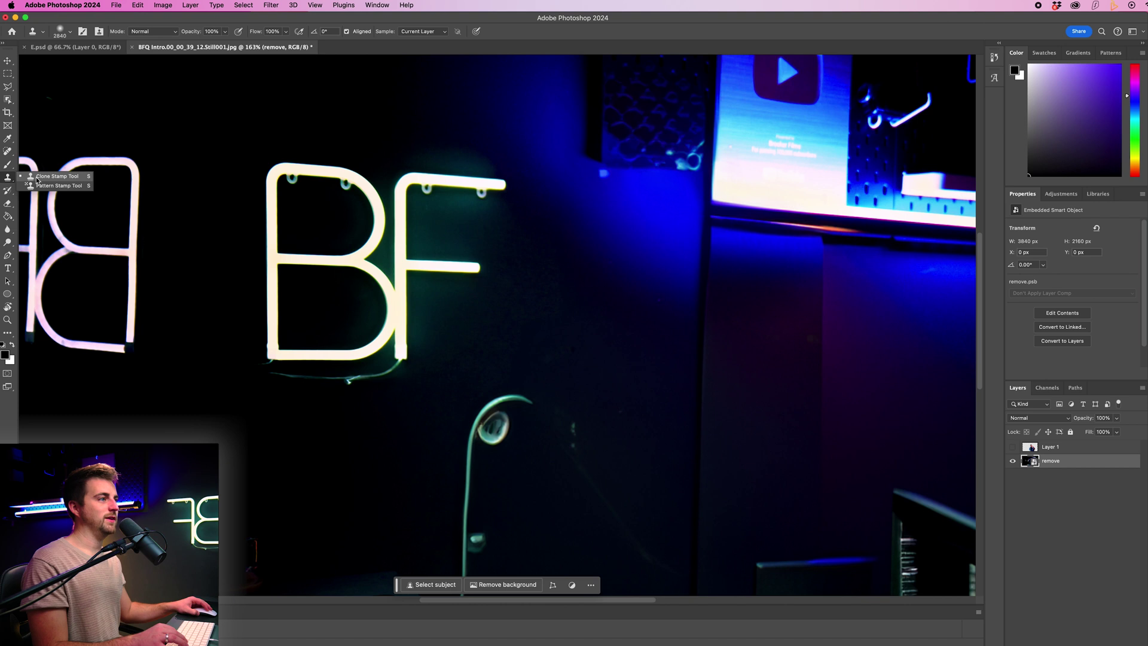
pyautogui.click(38, 177)
pyautogui.click(70, 33)
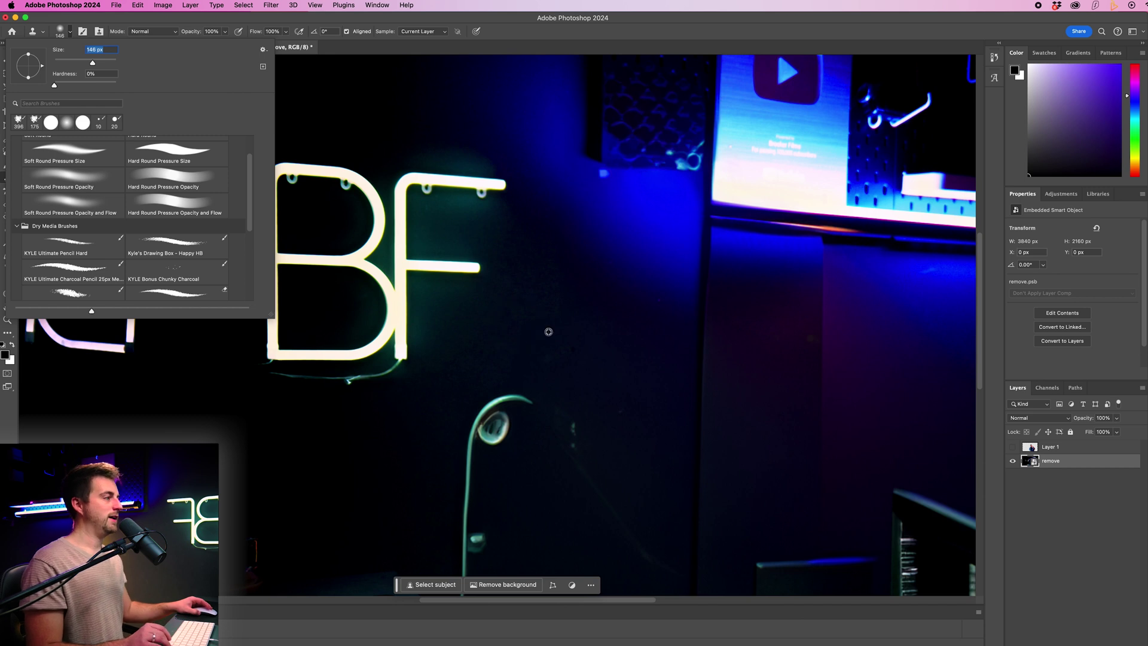
pyautogui.click(586, 341)
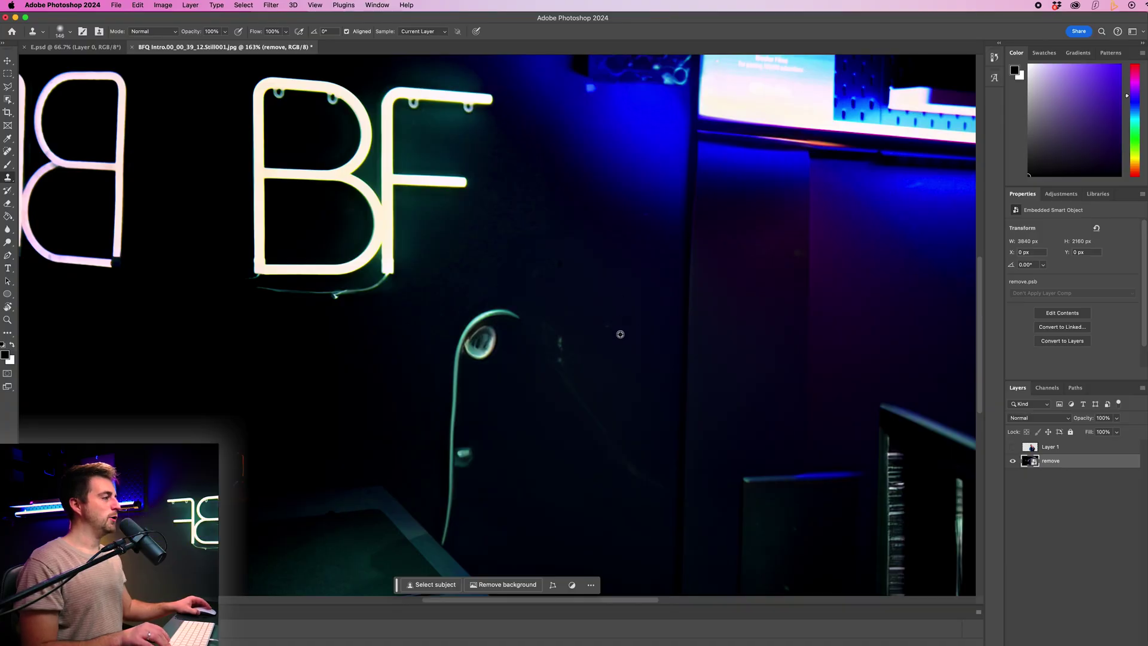
# Step: Rasterize the remove layer and clone dark wall over the curved cable and lamp below the BF neon sign
pyautogui.keyDown('alt'); pyautogui.click(621, 317); pyautogui.keyUp('alt')
pyautogui.click(495, 330)
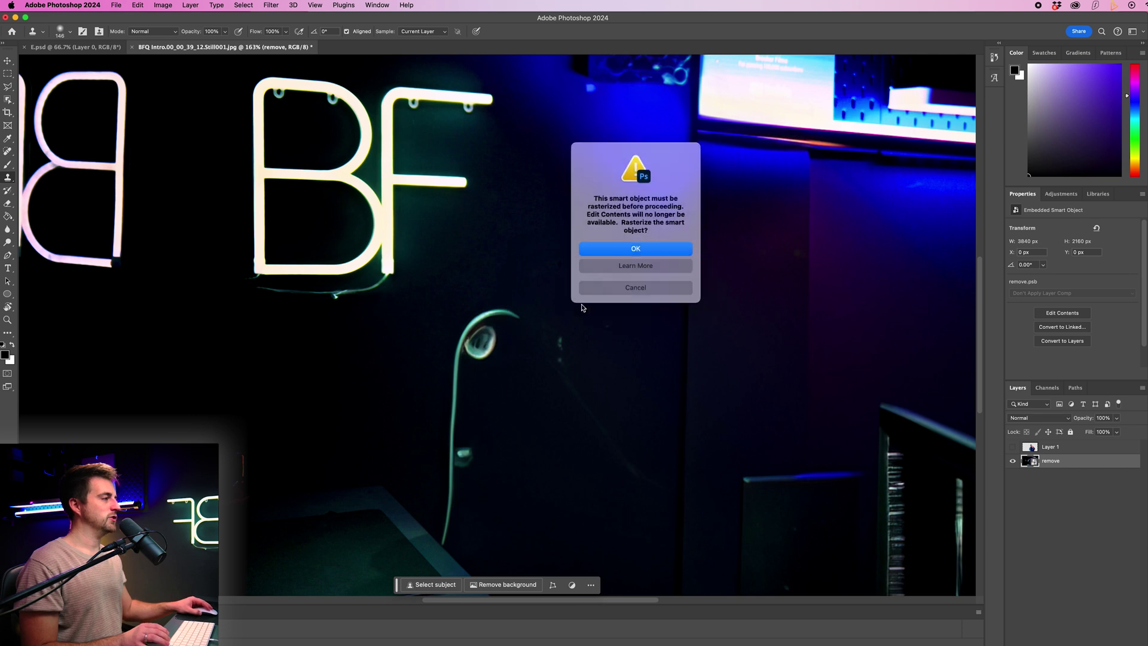
pyautogui.click(620, 255)
pyautogui.moveTo(525, 345)
pyautogui.mouseDown()
pyautogui.moveTo(490, 347)
pyautogui.moveTo(455, 380)
pyautogui.moveTo(466, 469)
pyautogui.mouseUp()
pyautogui.keyDown('alt'); pyautogui.click(609, 364); pyautogui.keyUp('alt')
pyautogui.moveTo(560, 343)
pyautogui.mouseDown()
pyautogui.moveTo(470, 322)
pyautogui.moveTo(437, 385)
pyautogui.moveTo(469, 410)
pyautogui.mouseUp()
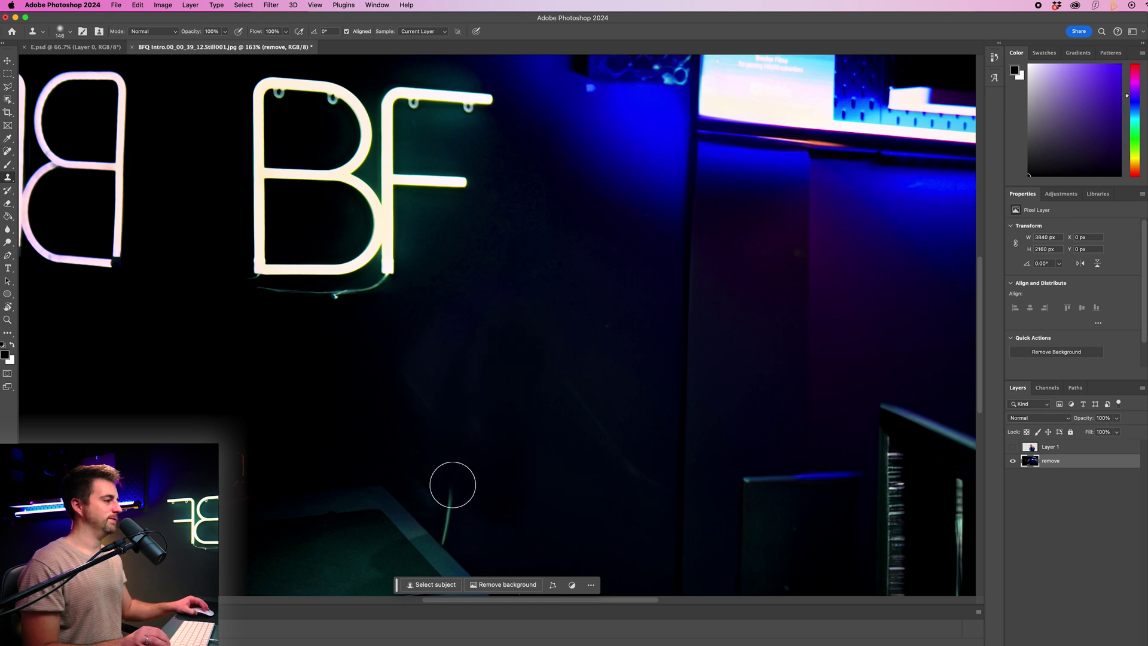
# Step: Clone dark wall over the slanted furniture edge and the vertical highlights beneath the wall screen
pyautogui.hscroll(5, 267, 382)
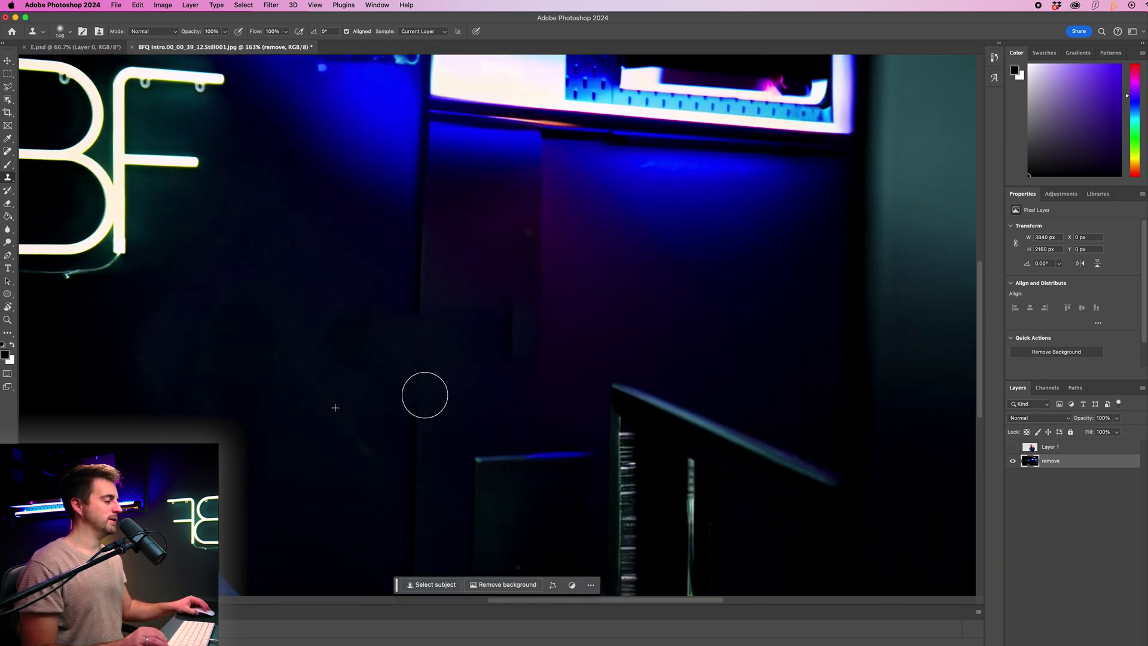
pyautogui.scroll(-3, 666, 310)
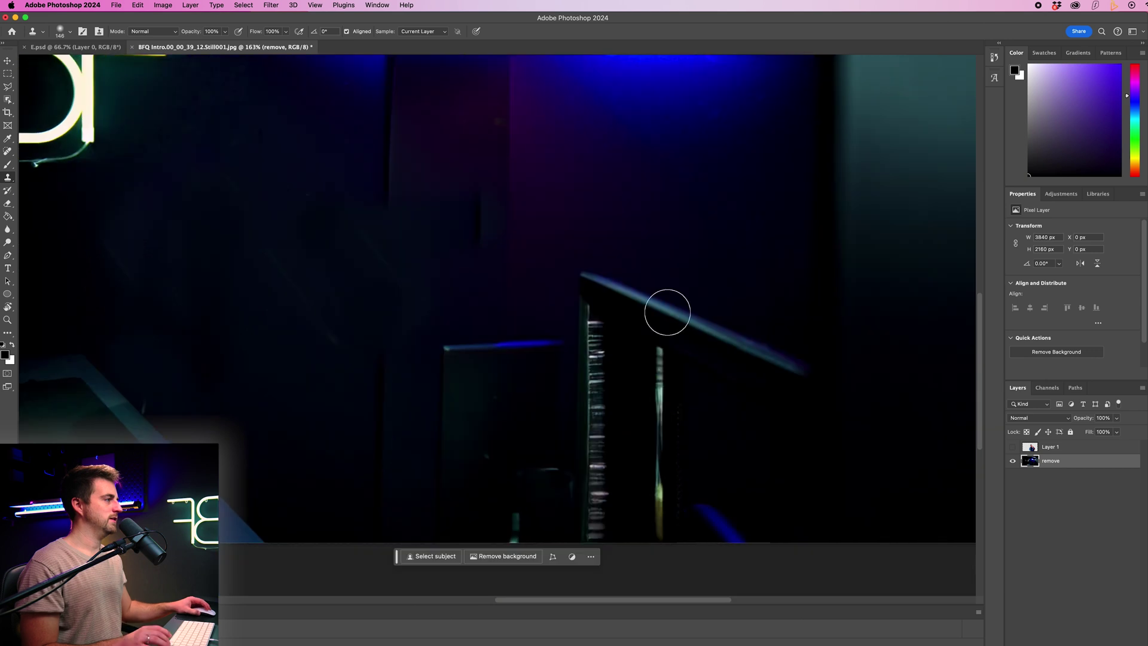
pyautogui.moveTo(758, 369)
pyautogui.mouseDown()
pyautogui.moveTo(638, 294)
pyautogui.moveTo(697, 357)
pyautogui.moveTo(675, 314)
pyautogui.moveTo(600, 353)
pyautogui.moveTo(592, 544)
pyautogui.mouseUp()
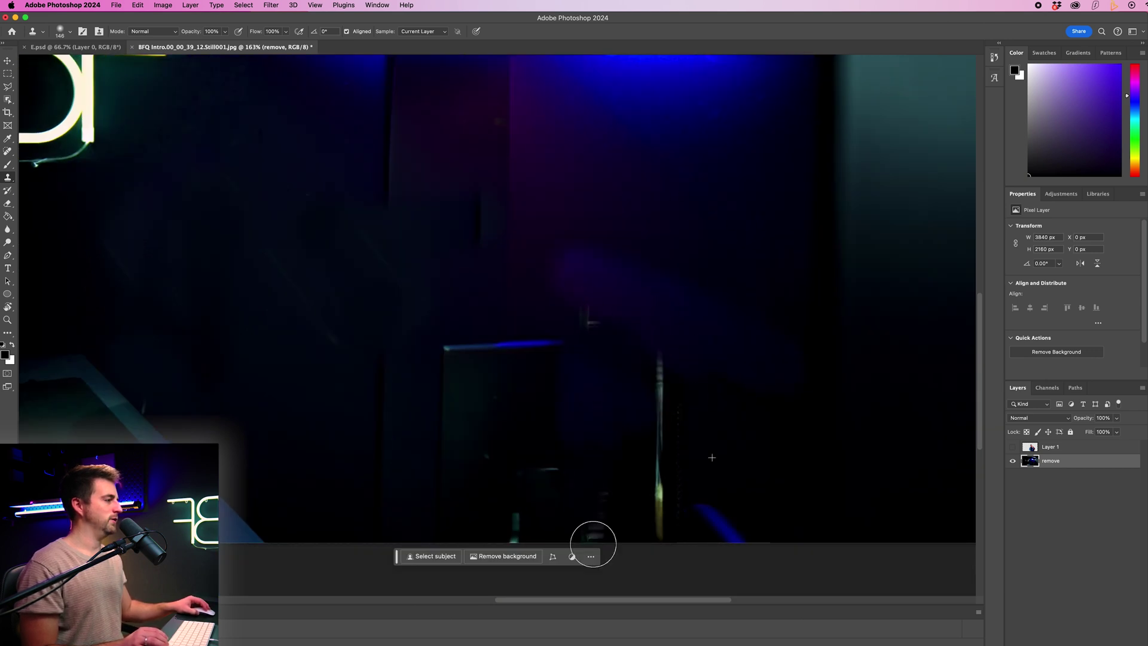
pyautogui.moveTo(627, 399); pyautogui.dragTo(645, 529)
pyautogui.keyDown('alt'); pyautogui.click(762, 256); pyautogui.keyUp('alt')
pyautogui.moveTo(723, 454); pyautogui.dragTo(688, 546)
# Step: Compare the whole cleaned background with Layer 1 shown and hidden, leaving Layer 1 shown
pyautogui.press('v')
pyautogui.press('super+minus')
pyautogui.press('super+minus')
pyautogui.hscroll(-3, 417, 402)
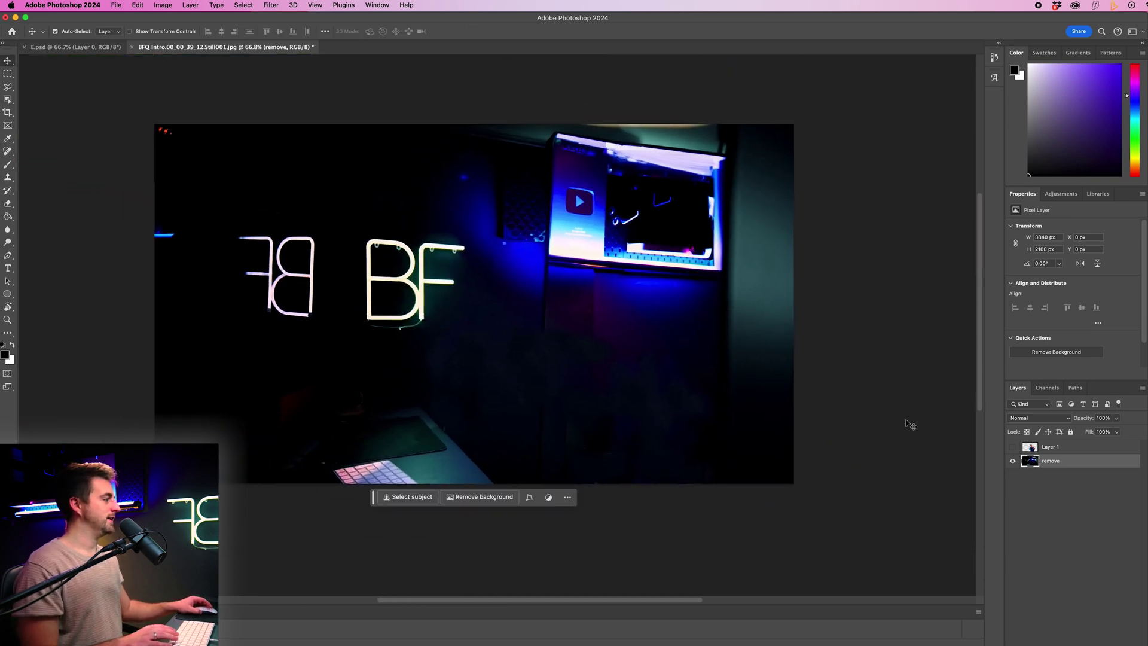
pyautogui.click(1013, 448)
pyautogui.click(1014, 449)
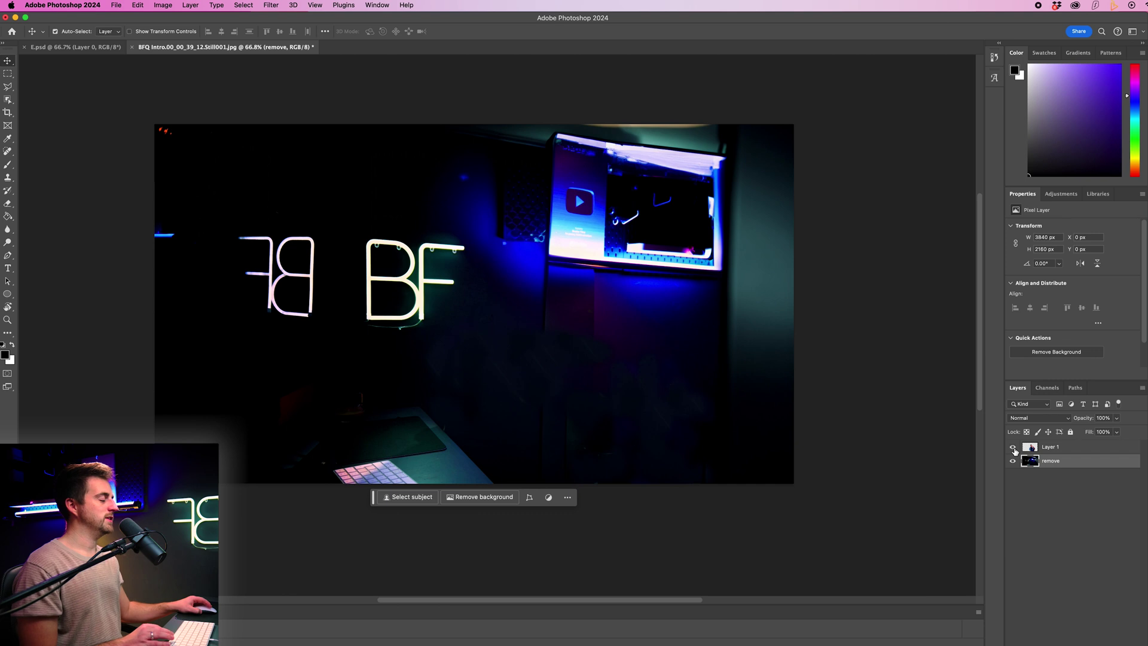
pyautogui.click(1014, 449)
pyautogui.click(1014, 449)
pyautogui.click(1014, 450)
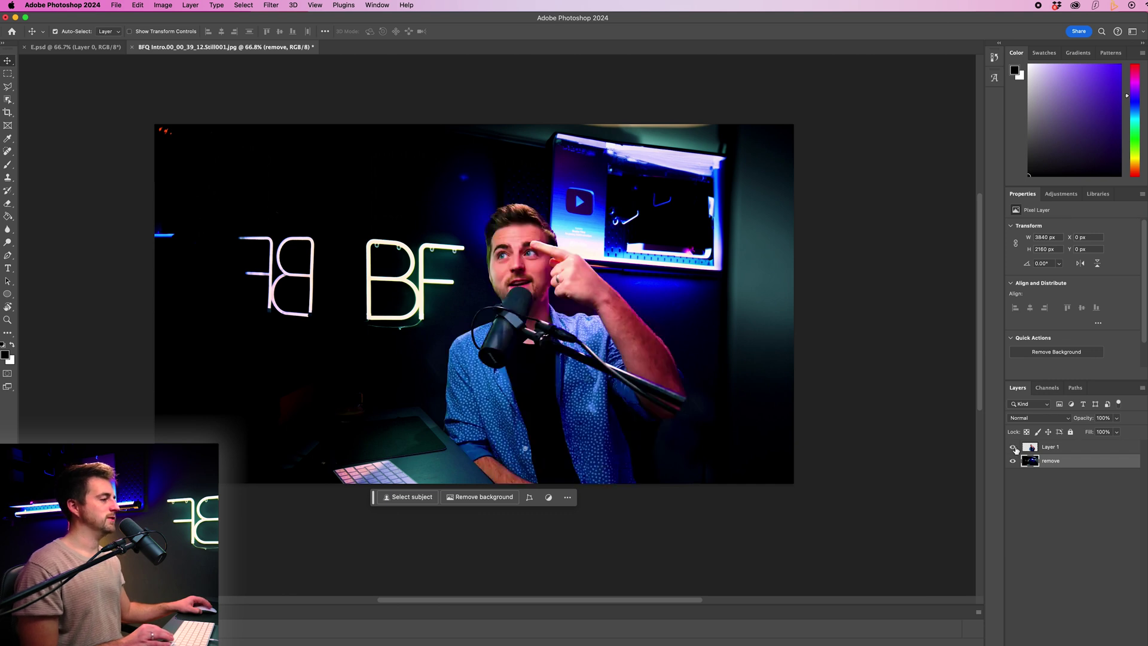
pyautogui.click(1015, 449)
pyautogui.click(1014, 450)
pyautogui.click(1015, 450)
pyautogui.click(1014, 450)
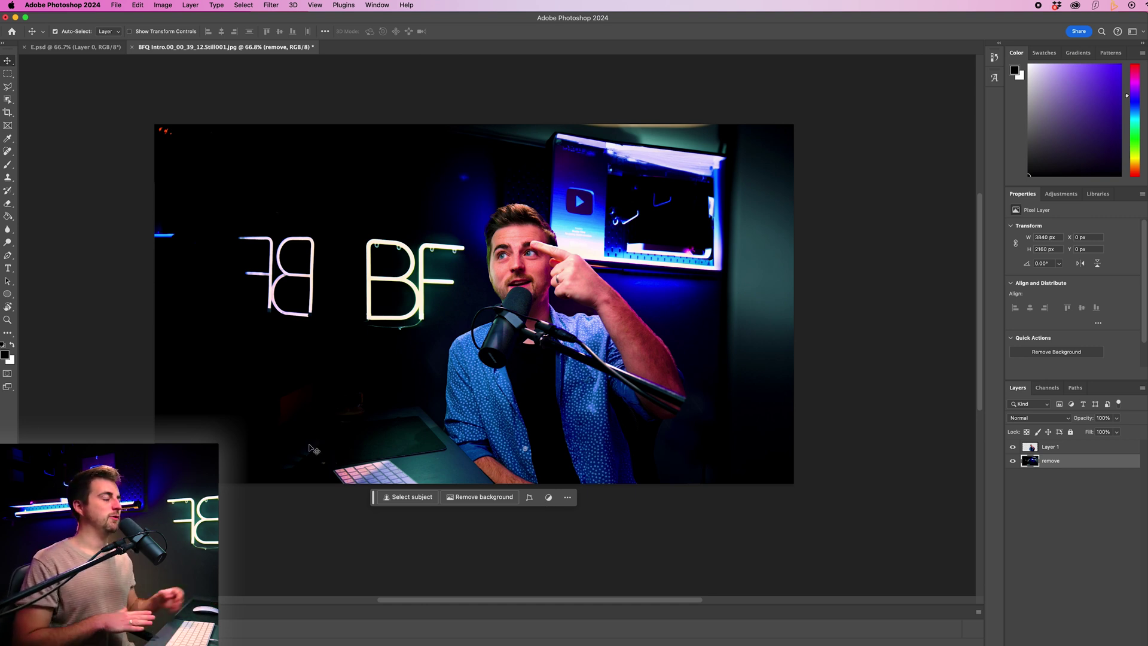
# Step: Save the document in Photoshop format as "Animated Image" in the BF folder on the Desktop, with Maximize Compatibility on
pyautogui.click(116, 5)
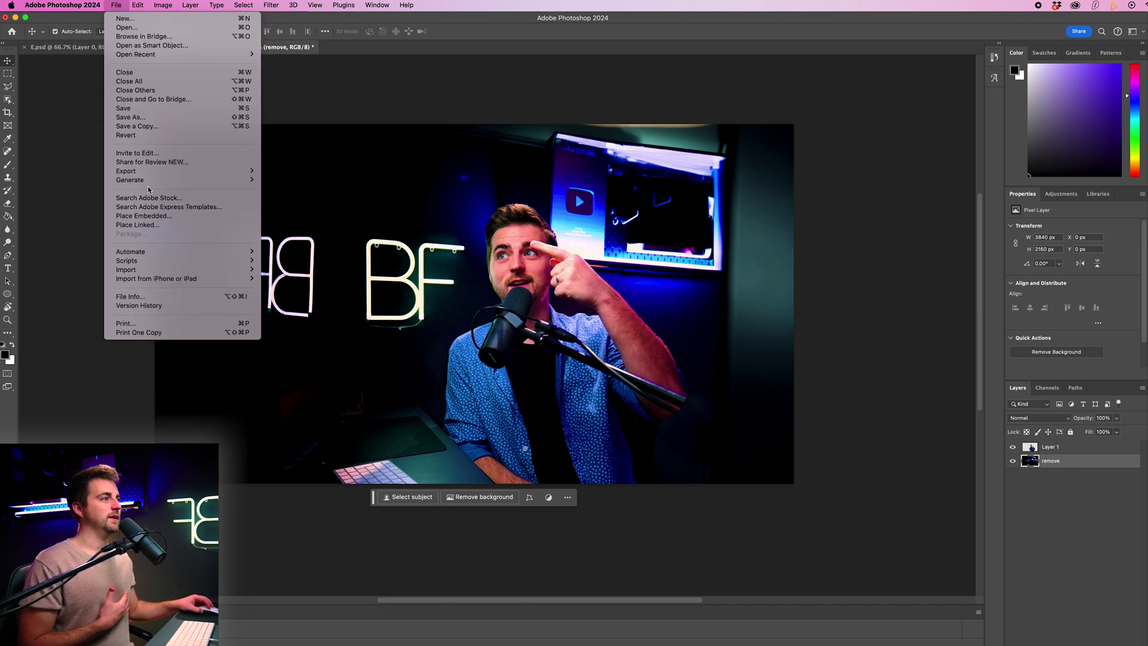
pyautogui.click(147, 118)
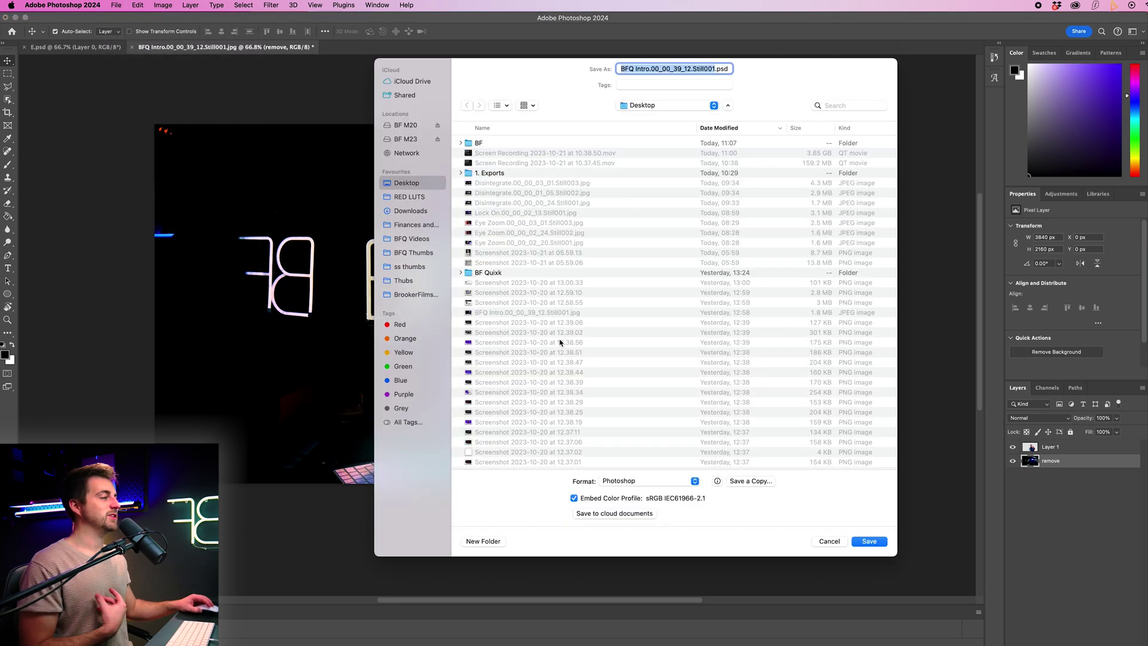
pyautogui.doubleClick(478, 143)
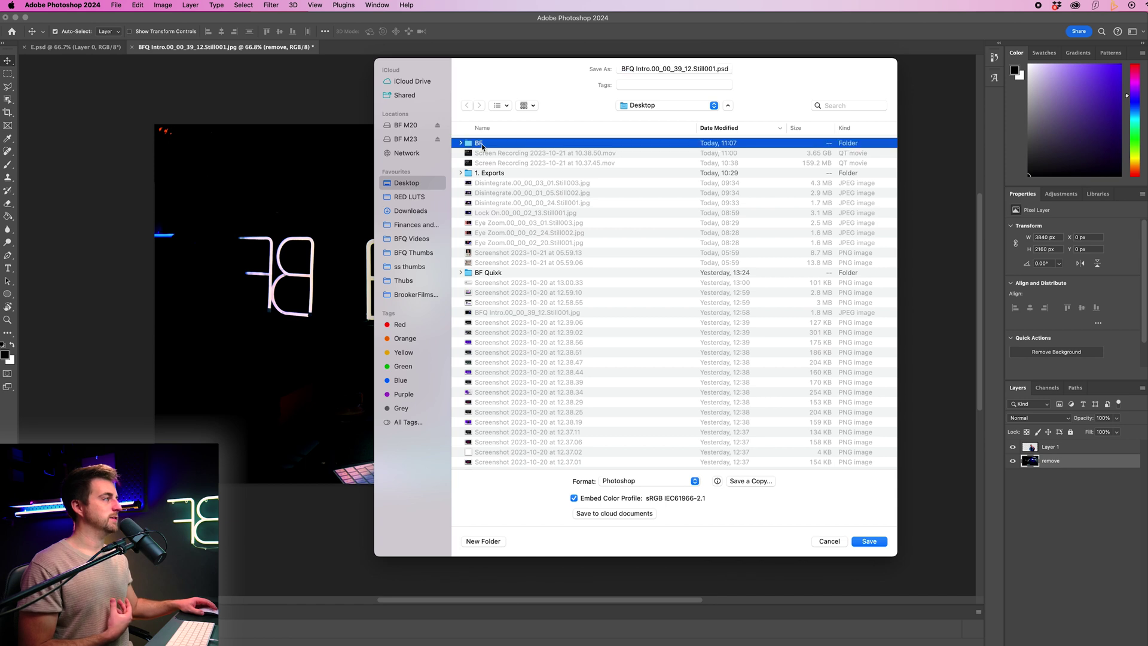
pyautogui.click(634, 481)
pyautogui.click(634, 482)
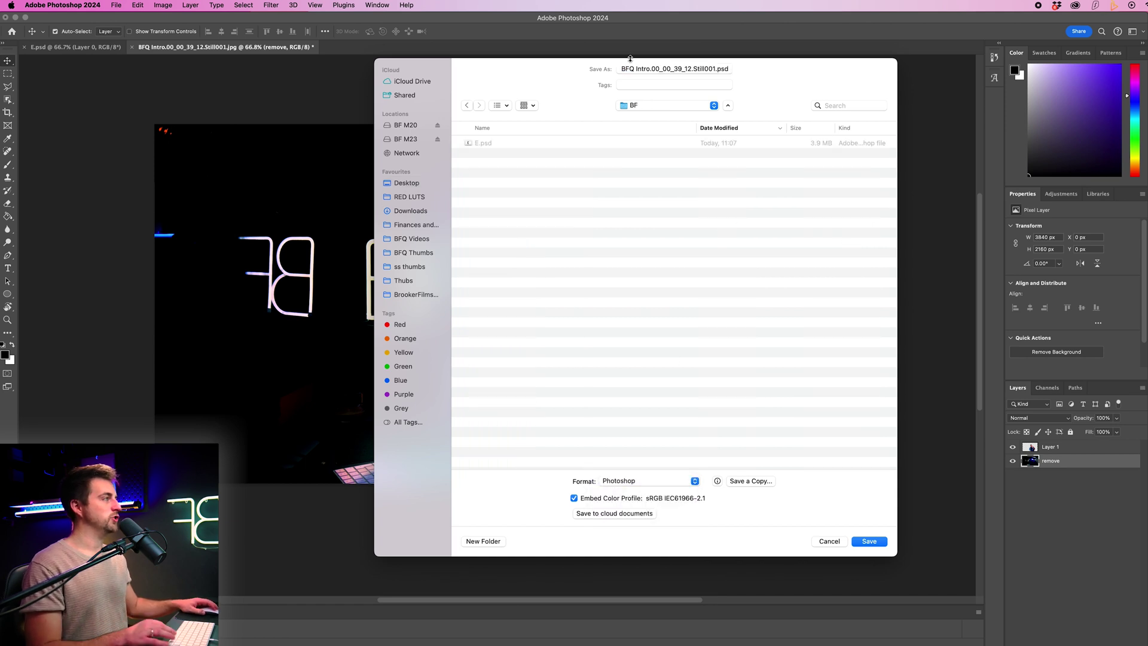
pyautogui.tripleClick(646, 69)
pyautogui.press('BackSpace')
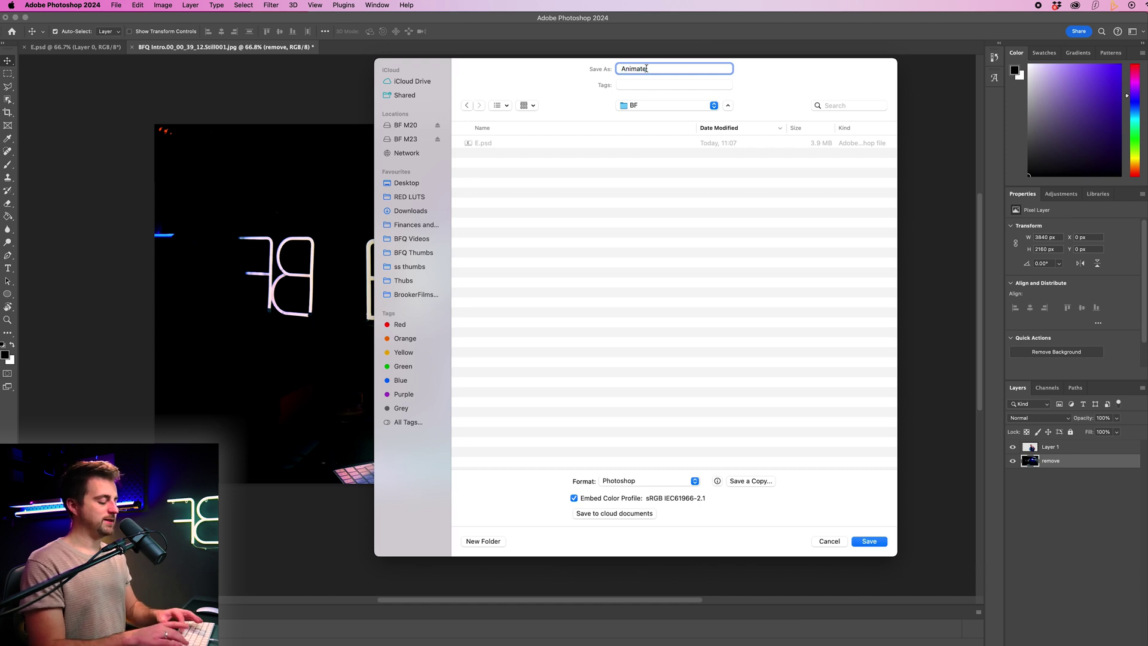
pyautogui.write('Animated Ima')
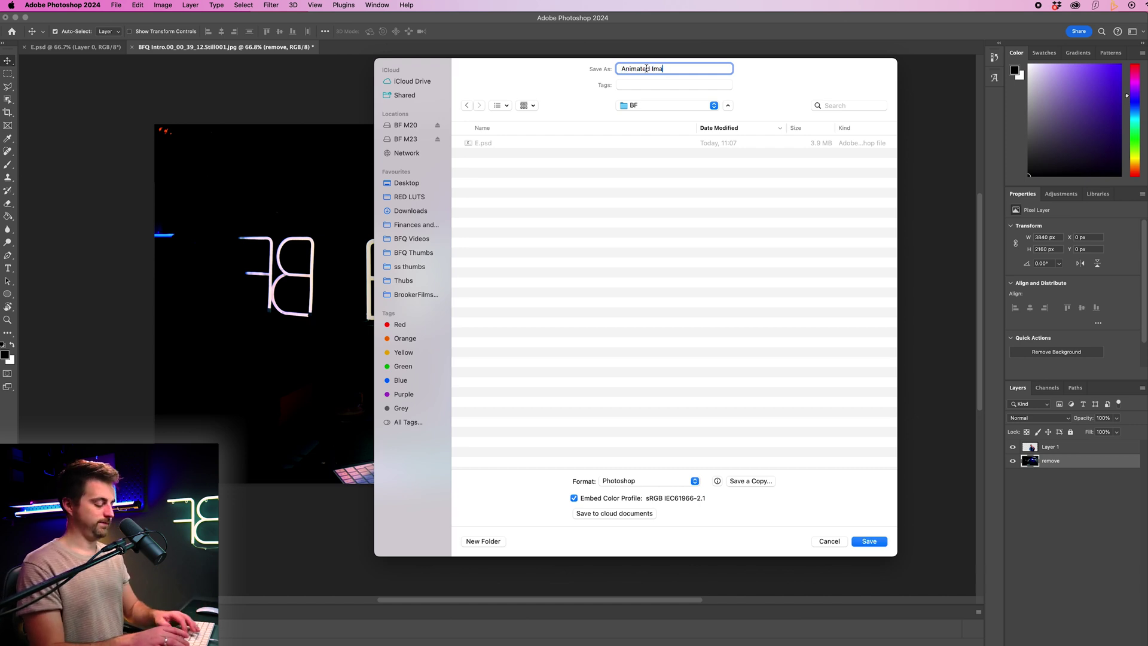
pyautogui.write('gge')
pyautogui.click(865, 541)
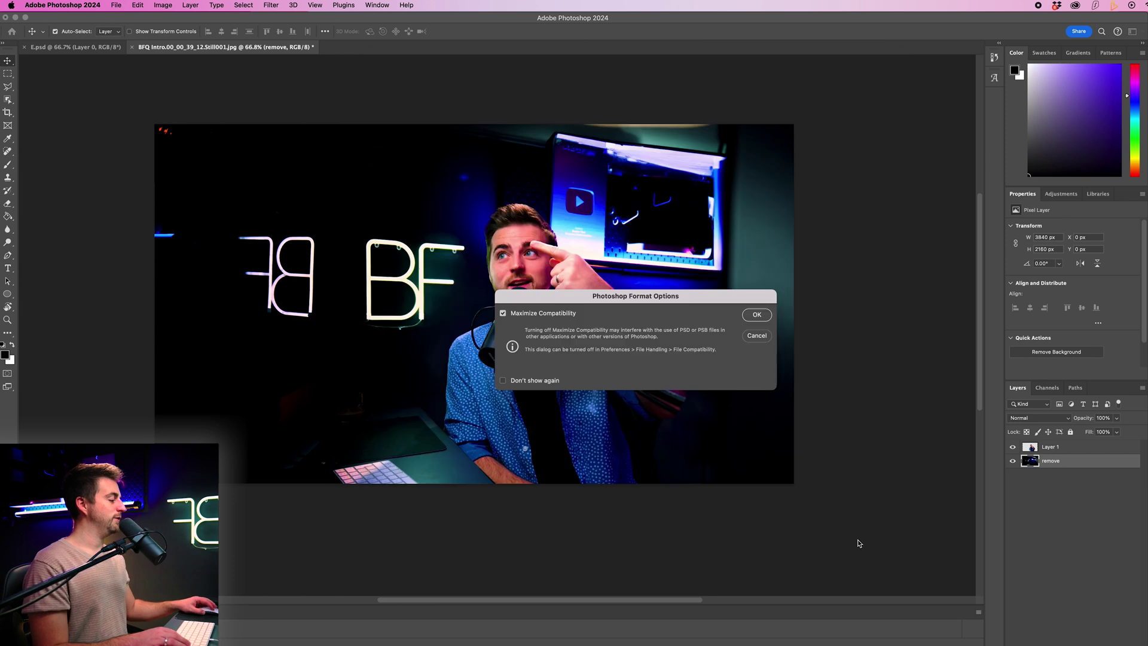
pyautogui.click(757, 314)
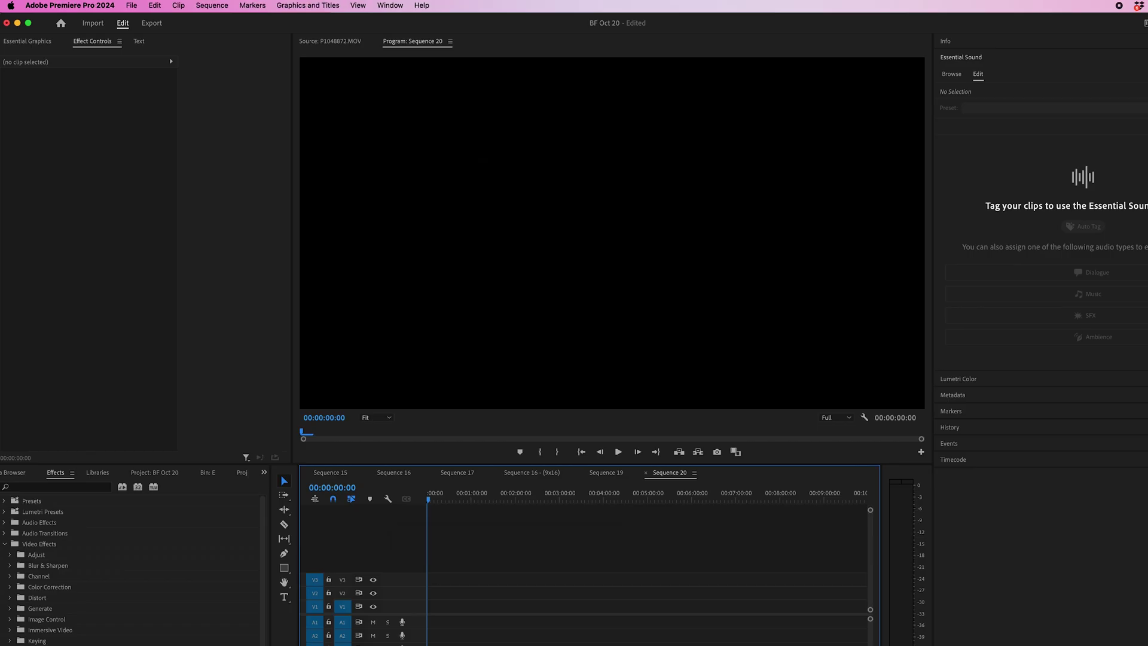
# Step: Switch to Premiere Pro and import Animated Image.psd from the BF folder as individual layers
pyautogui.click(263, 472)
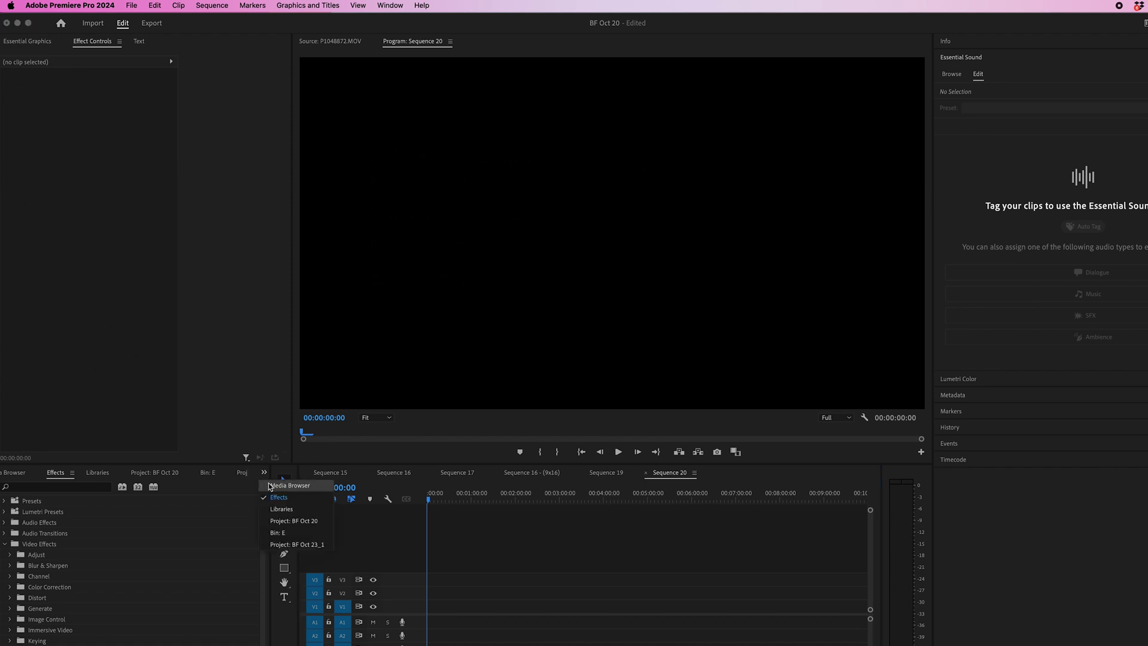
pyautogui.click(270, 483)
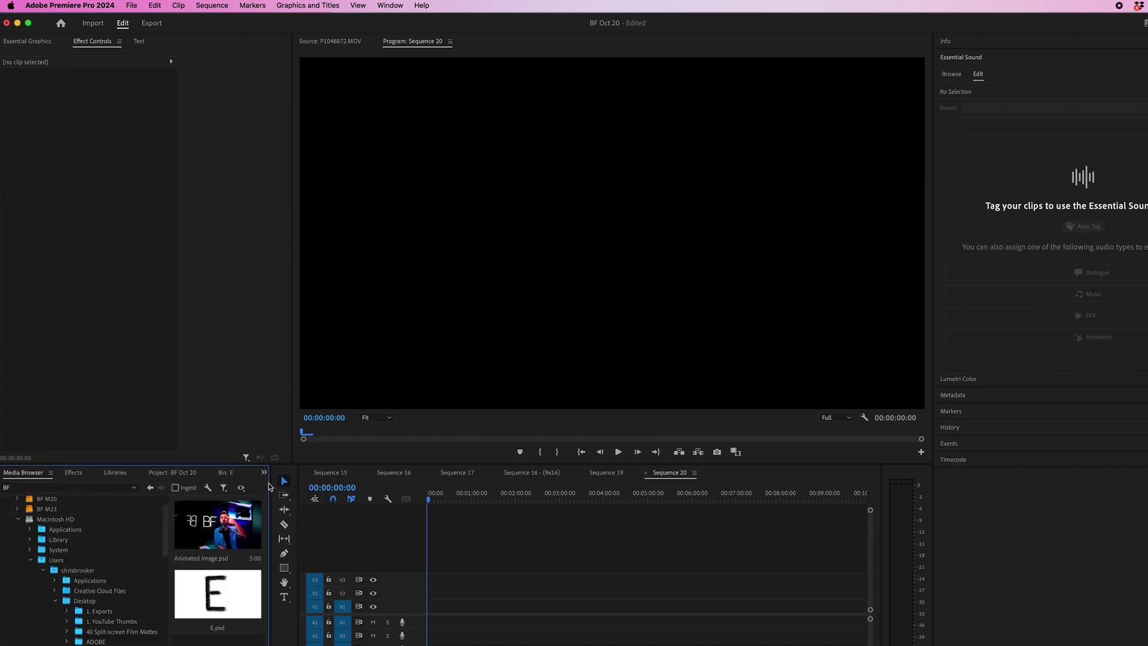
pyautogui.rightClick(223, 528)
pyautogui.click(238, 548)
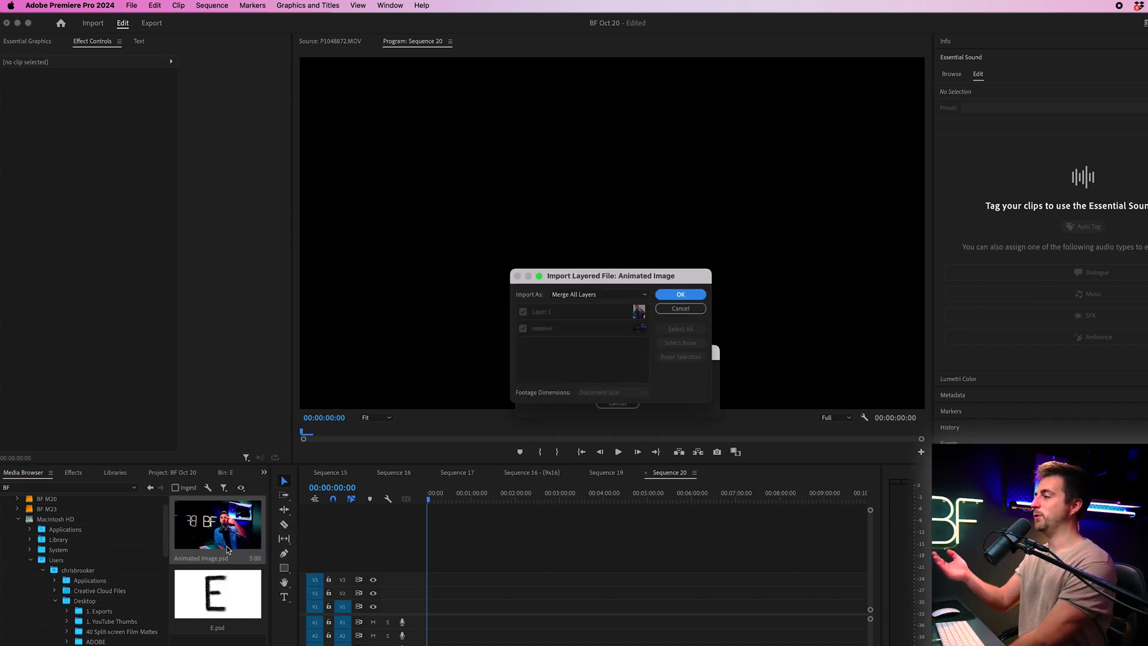
pyautogui.click(562, 294)
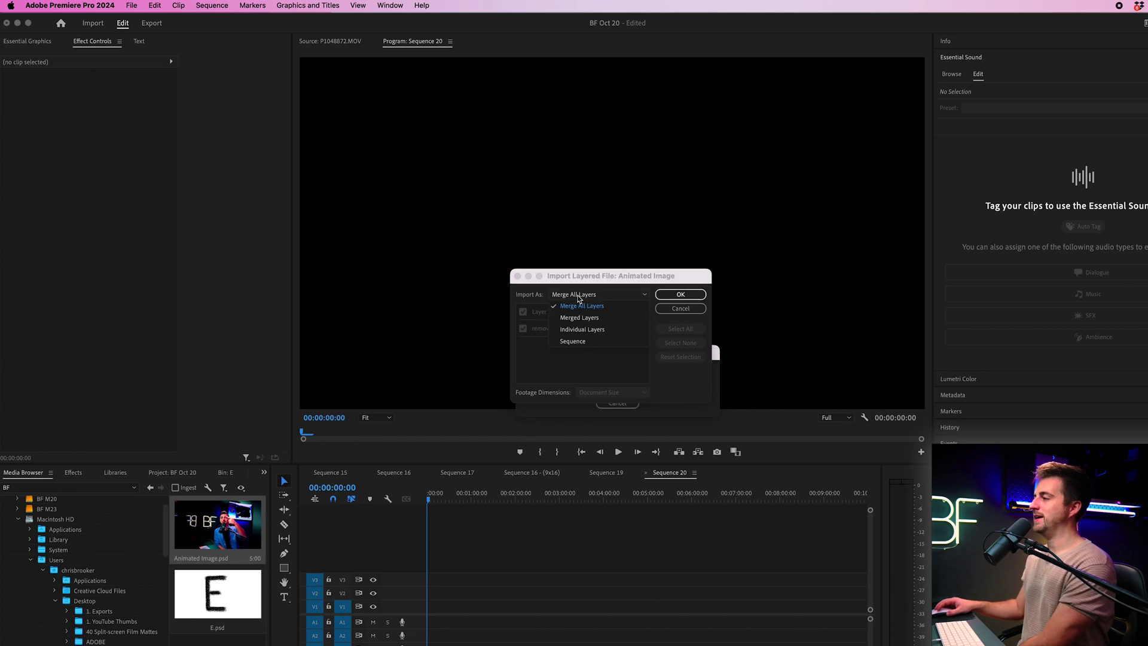
pyautogui.click(587, 330)
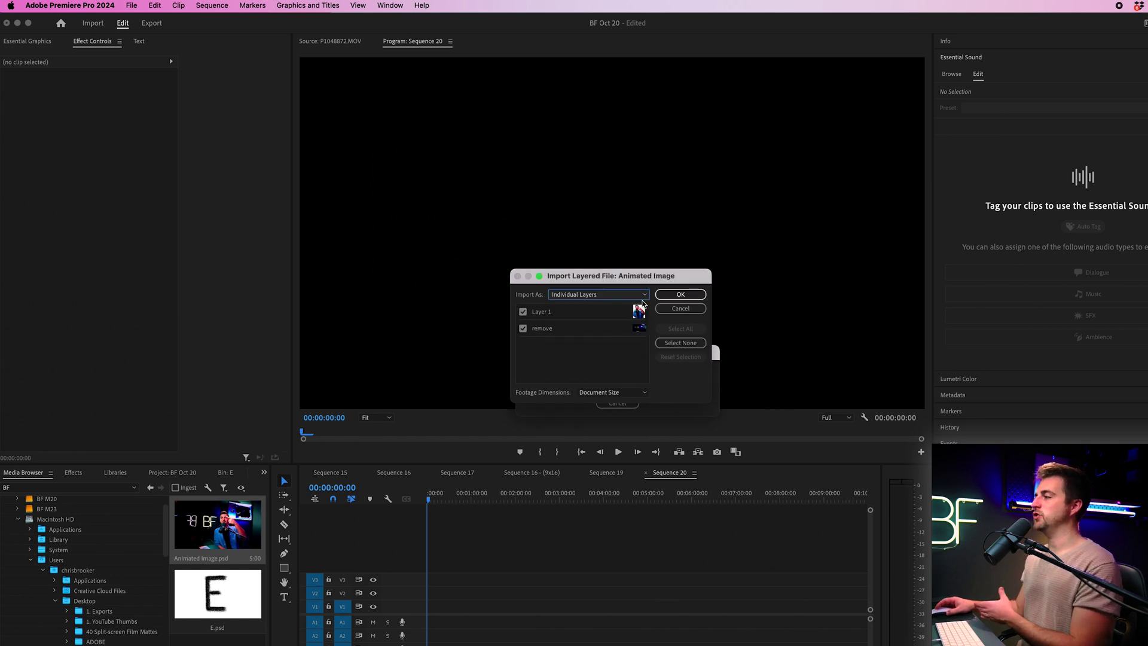
pyautogui.click(681, 294)
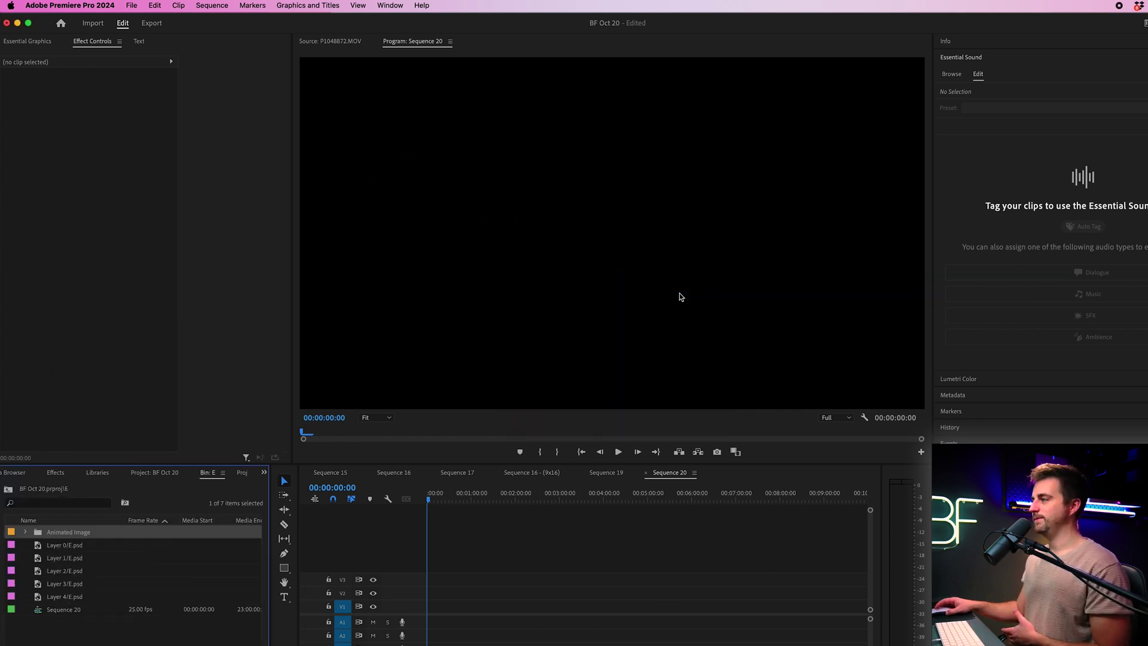
# Step: Add both Animated Image layers to Sequence 20, stacking the Layer 1 clip on V2 directly above the remove clip on V1
pyautogui.doubleClick(39, 532)
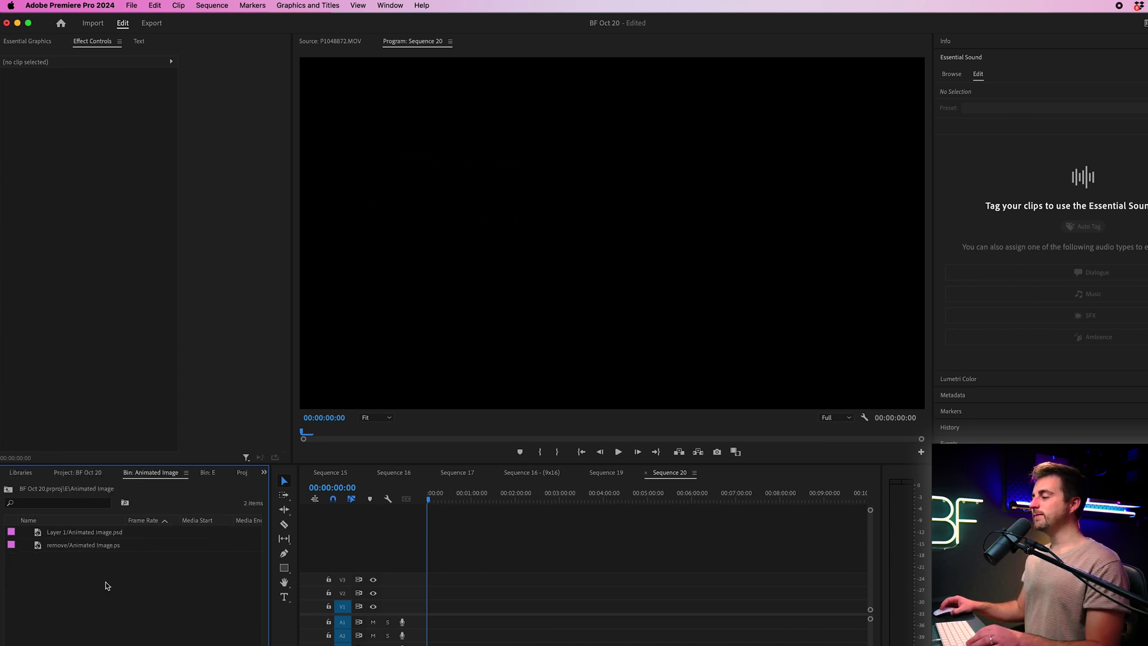
pyautogui.moveTo(117, 605); pyautogui.dragTo(432, 606)
pyautogui.press('=')
pyautogui.press('=')
pyautogui.press('=')
pyautogui.press('=')
pyautogui.press('=')
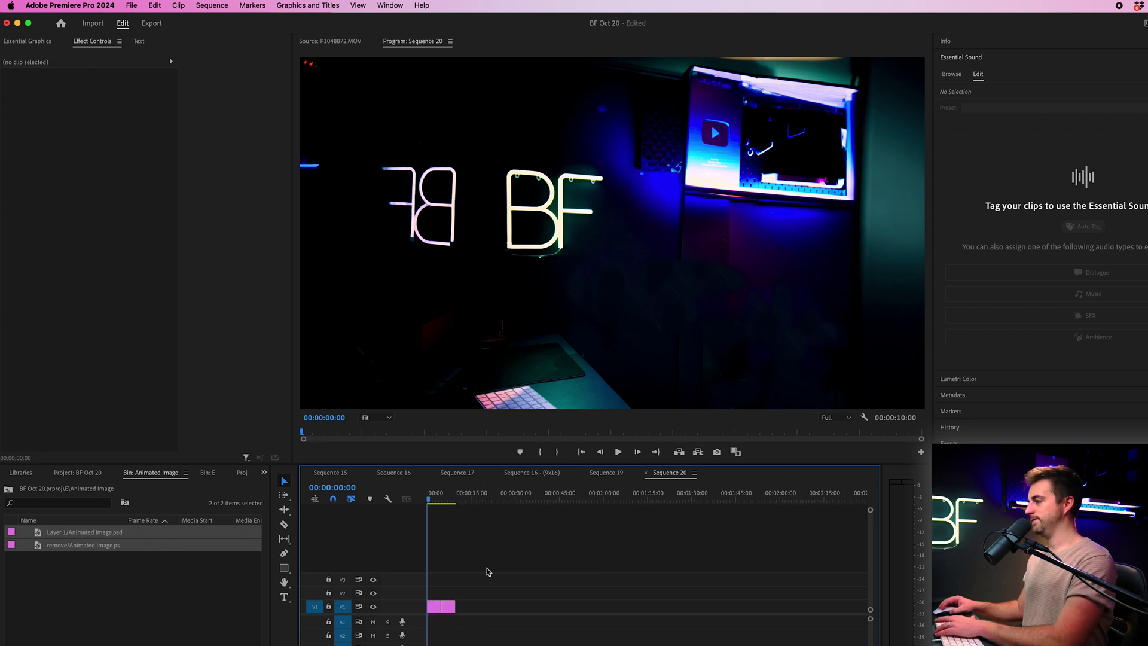
pyautogui.moveTo(588, 500); pyautogui.dragTo(427, 509)
pyautogui.moveTo(591, 611); pyautogui.dragTo(458, 594)
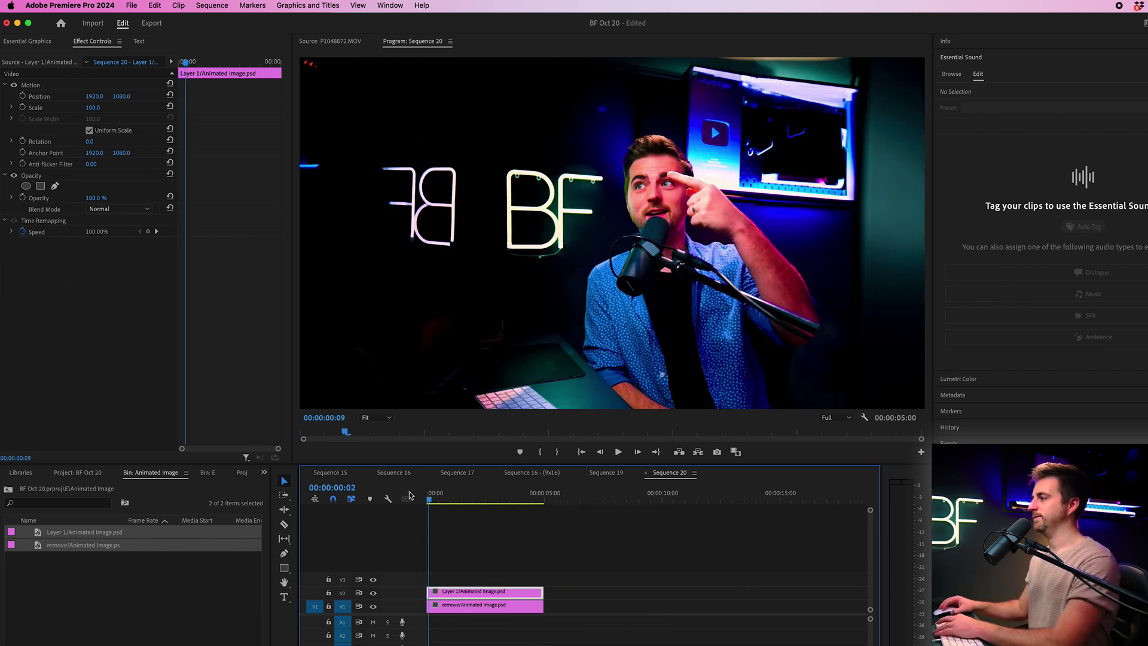
# Step: Add Position and Scale keyframes at 00:00:04:22 to both the Layer 1 clip and the remove clip
pyautogui.press('=')
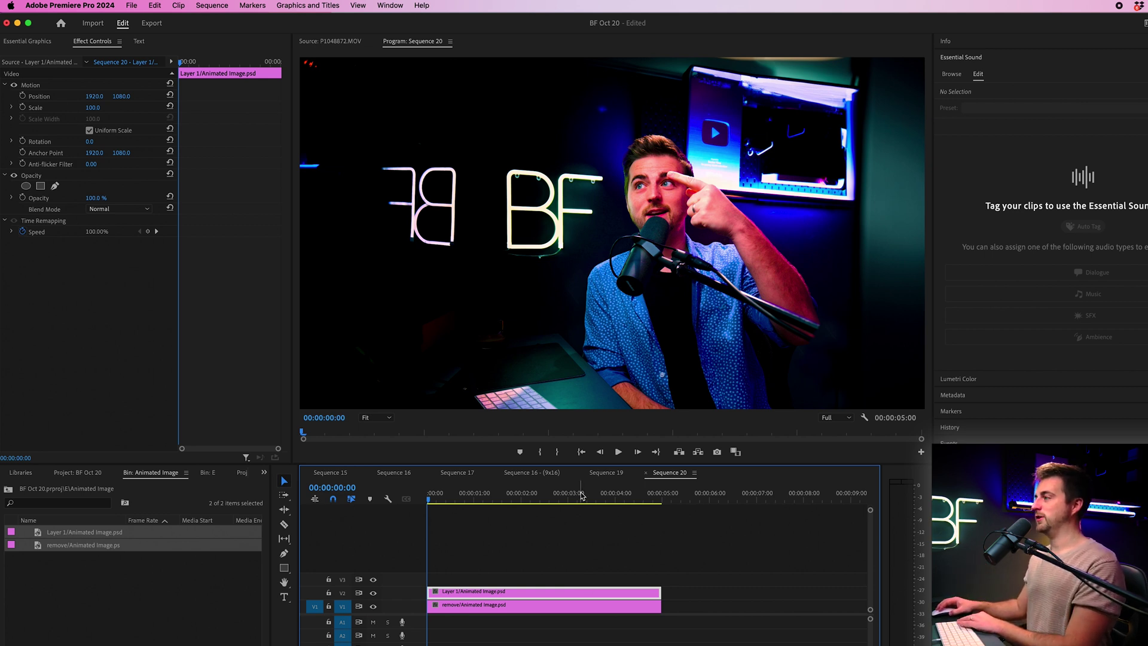
pyautogui.moveTo(581, 495); pyautogui.dragTo(660, 503)
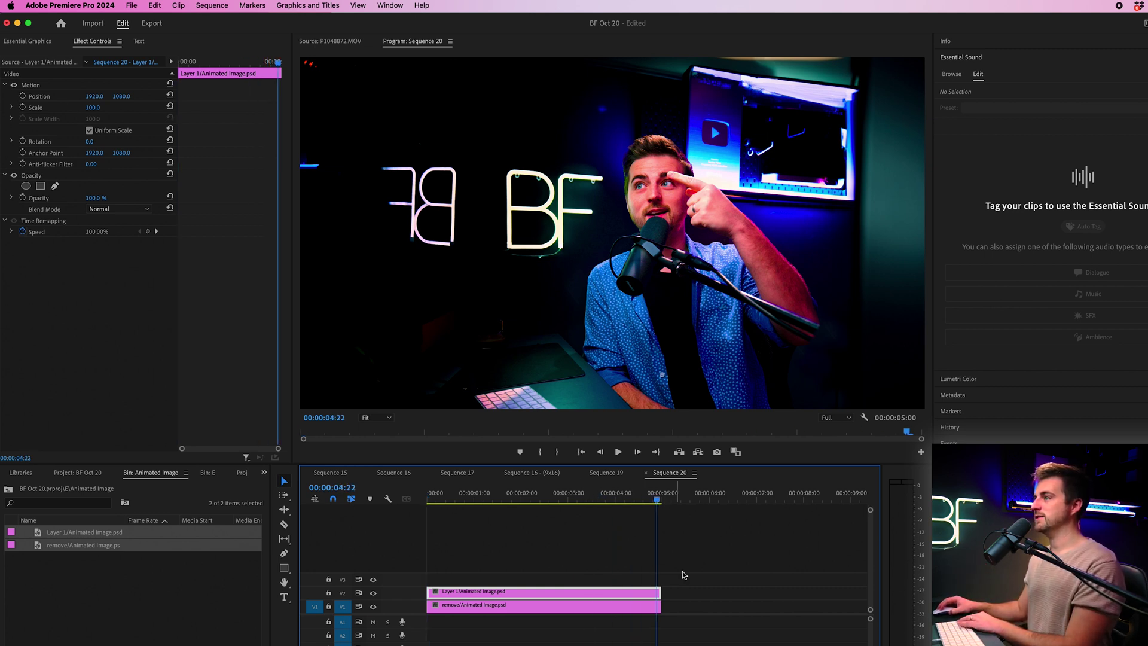
pyautogui.click(23, 96)
pyautogui.click(22, 107)
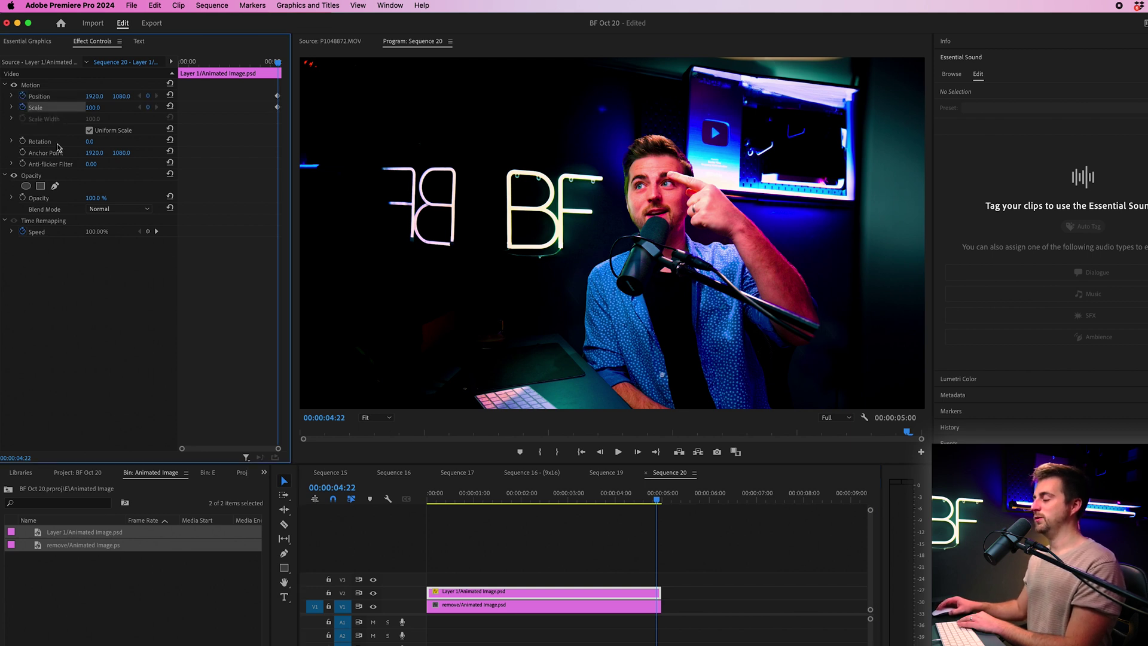
pyautogui.click(619, 606)
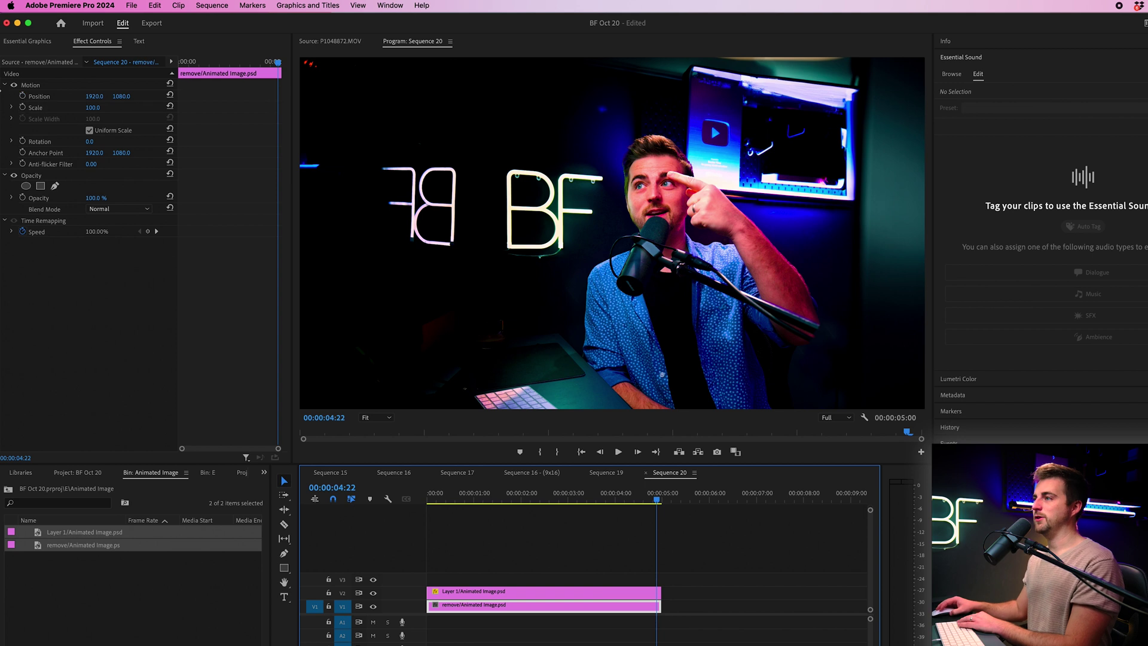
pyautogui.click(23, 108)
pyautogui.click(22, 96)
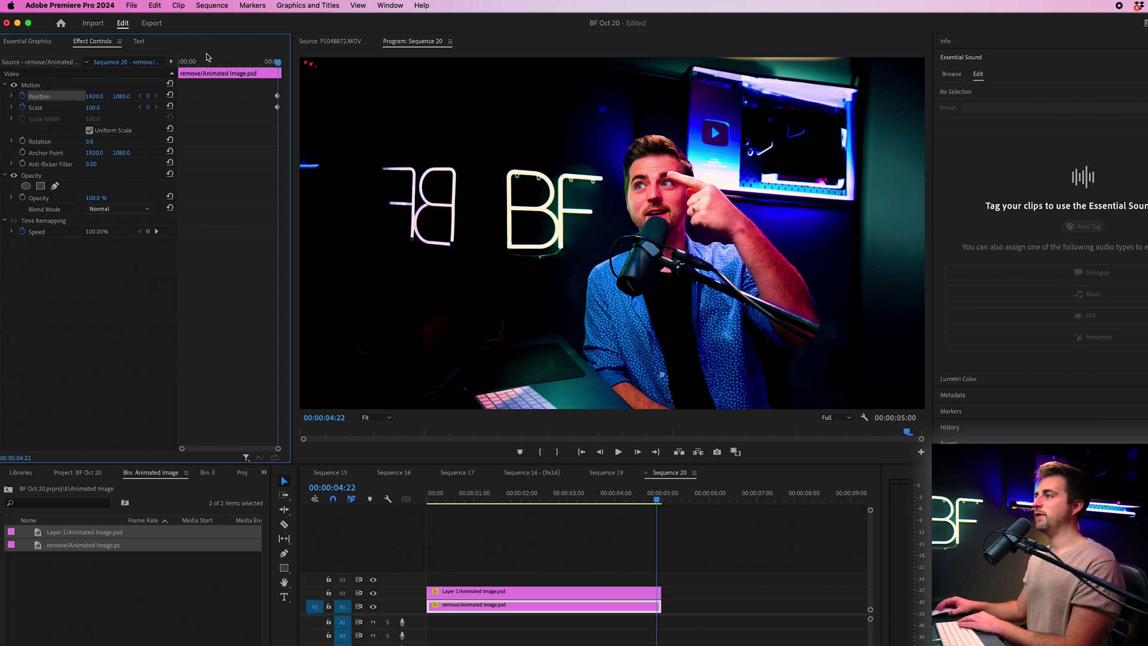
# Step: Keyframe the remove clip at the sequence start with Position 1920, 963 and Scale 112
pyautogui.moveTo(208, 59); pyautogui.dragTo(173, 62)
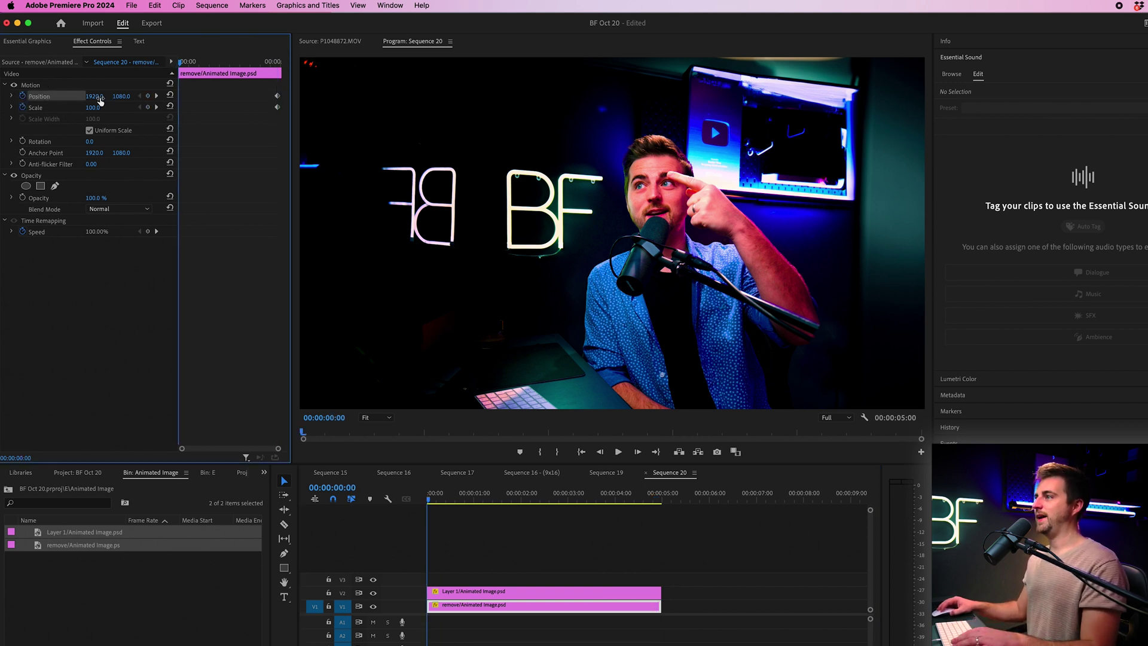
pyautogui.moveTo(94, 96)
pyautogui.mouseDown()
pyautogui.moveTo(127, 96)
pyautogui.moveTo(37, 96)
pyautogui.moveTo(97, 97)
pyautogui.moveTo(91, 109)
pyautogui.moveTo(117, 96)
pyautogui.moveTo(100, 96)
pyautogui.mouseUp()
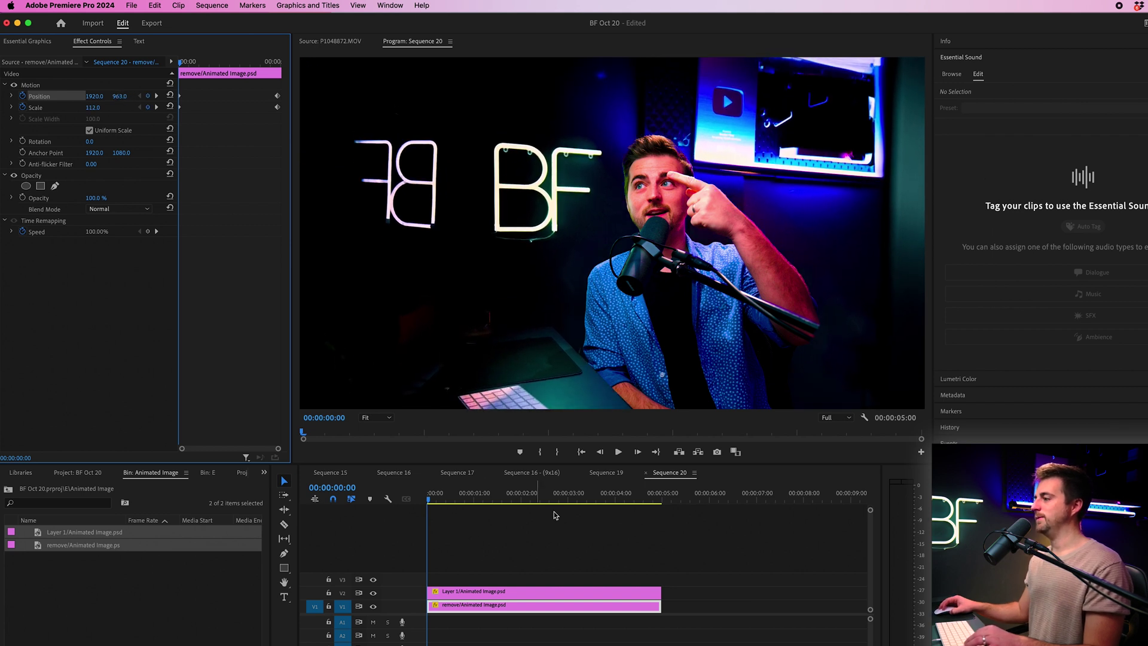
# Step: Add Position and Scale keyframes to the Layer 1 clip at the sequence start
pyautogui.click(492, 593)
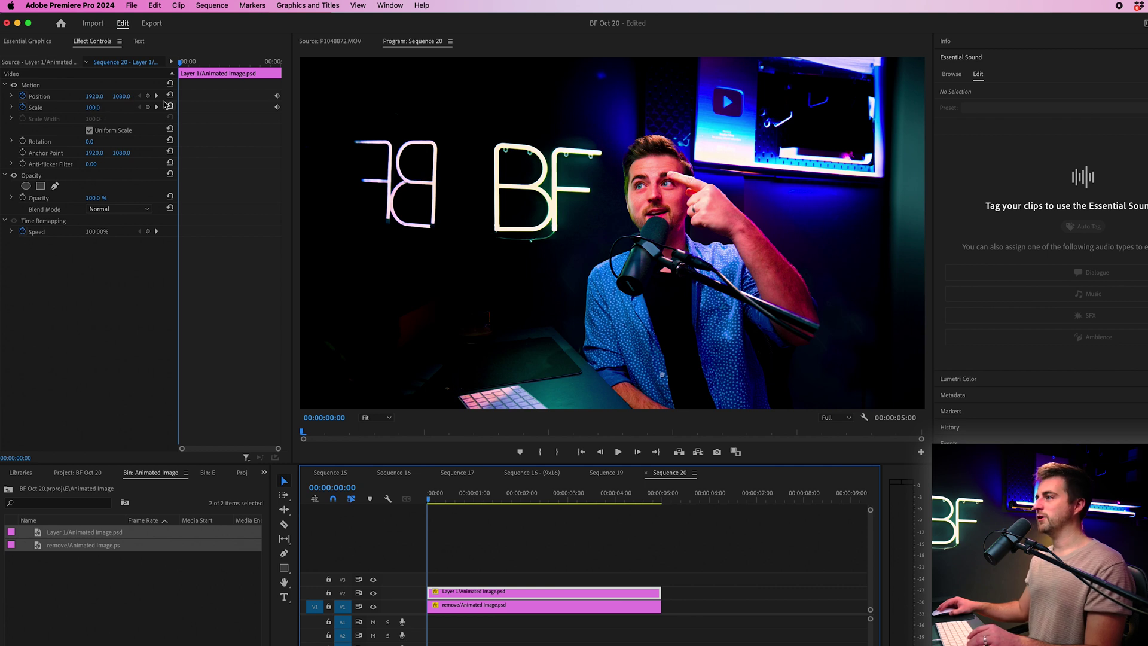
pyautogui.click(149, 97)
pyautogui.click(148, 107)
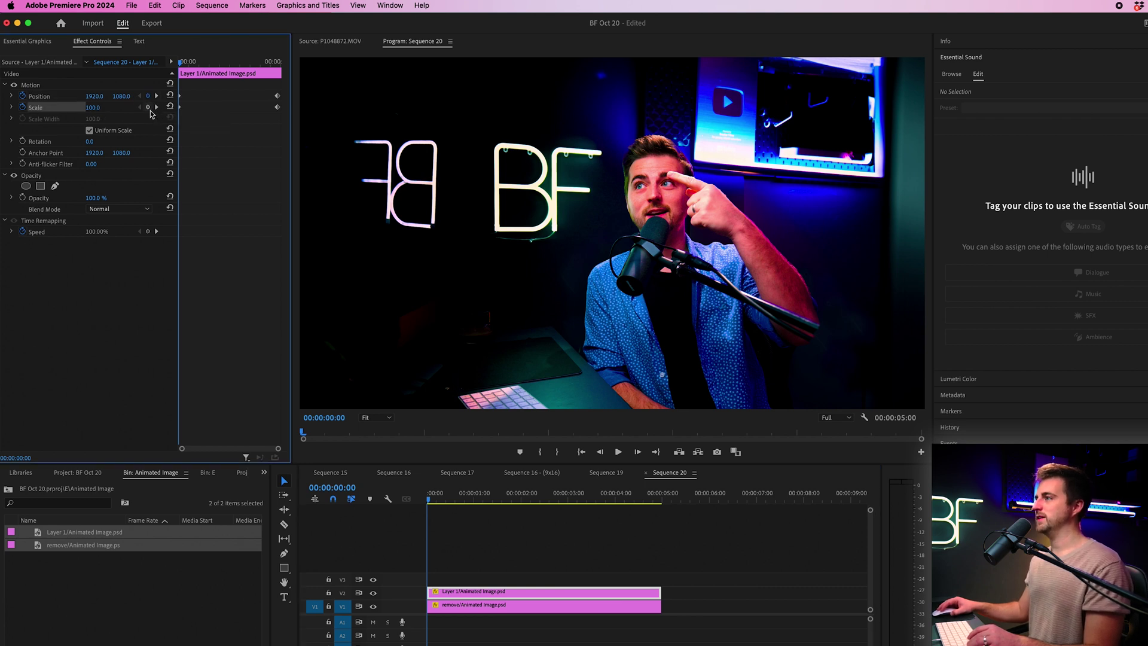
# Step: Set the Layer 1 clip's keyframes at 00:00:04:22 to Position 1920, 923 and Scale 119
pyautogui.click(270, 62)
pyautogui.press('=')
pyautogui.press('=')
pyautogui.press('=')
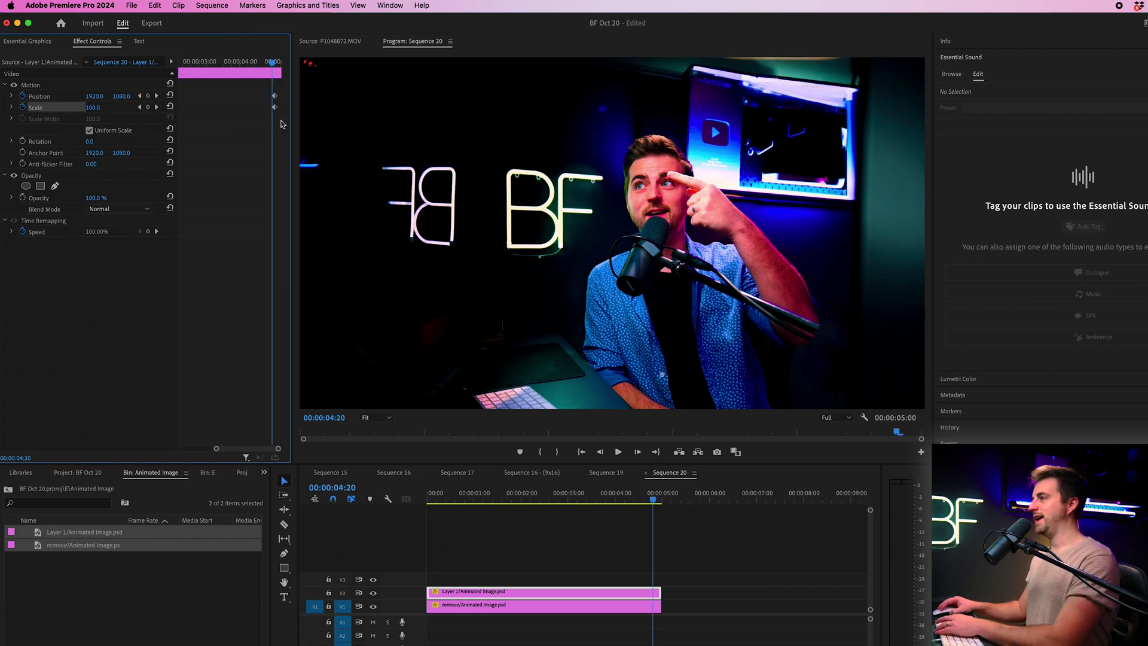
pyautogui.click(262, 62)
pyautogui.press('-')
pyautogui.press('-')
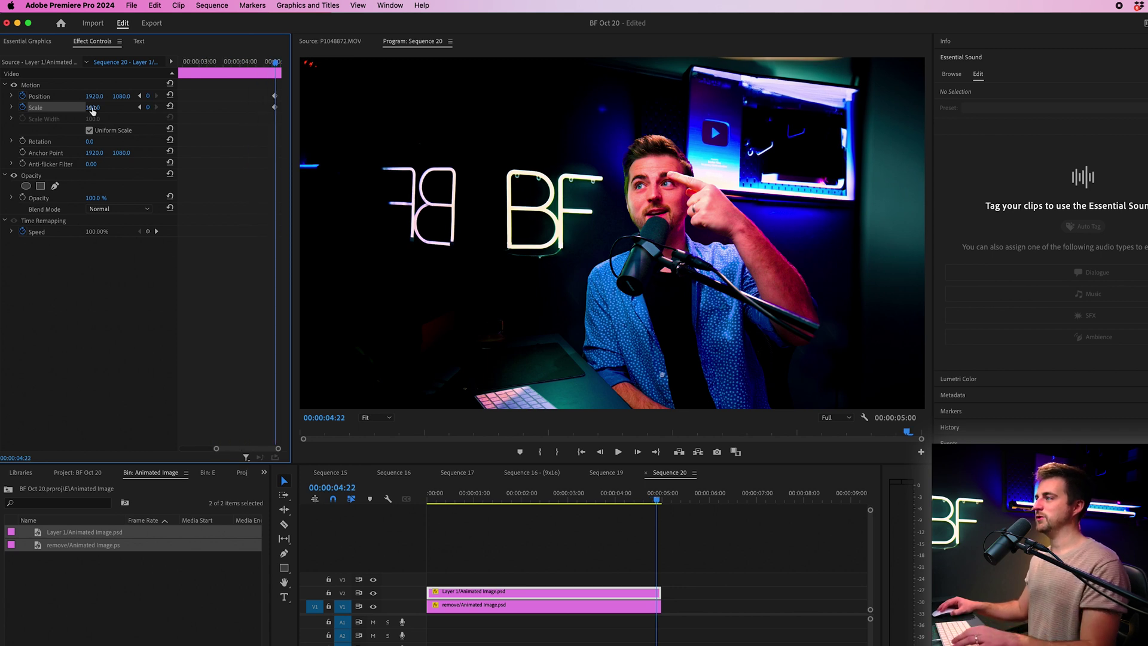
pyautogui.moveTo(92, 111); pyautogui.dragTo(28, 95)
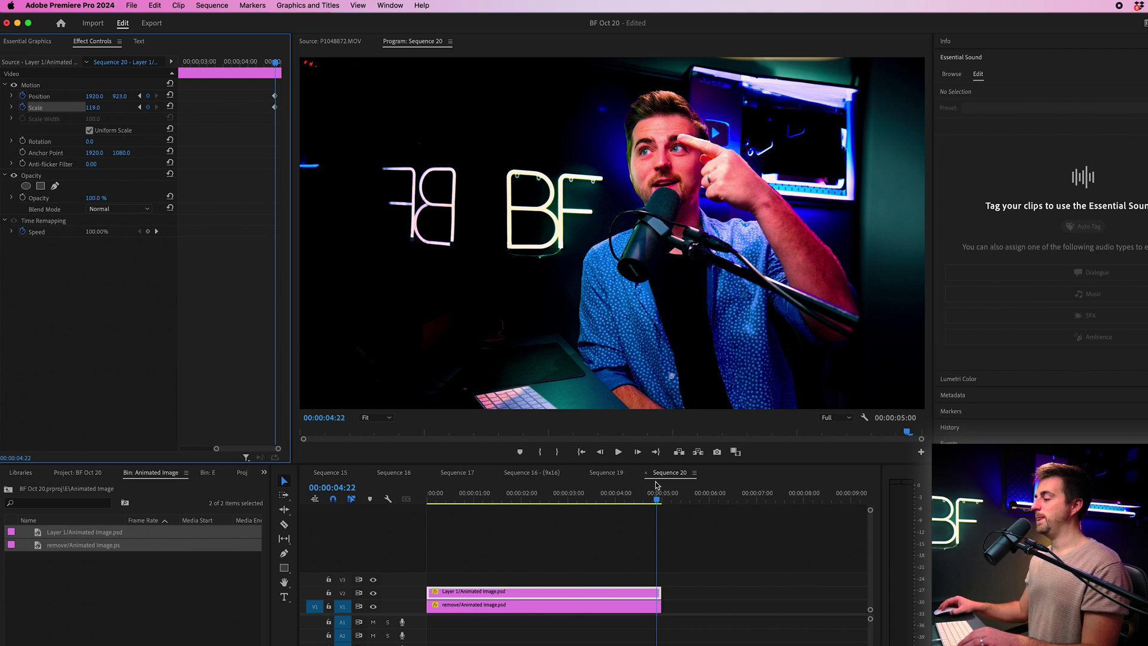
# Step: Play Sequence 20 from the start to review the parallax motion between the subject and the background
pyautogui.moveTo(655, 491); pyautogui.dragTo(272, 498)
pyautogui.press('space')
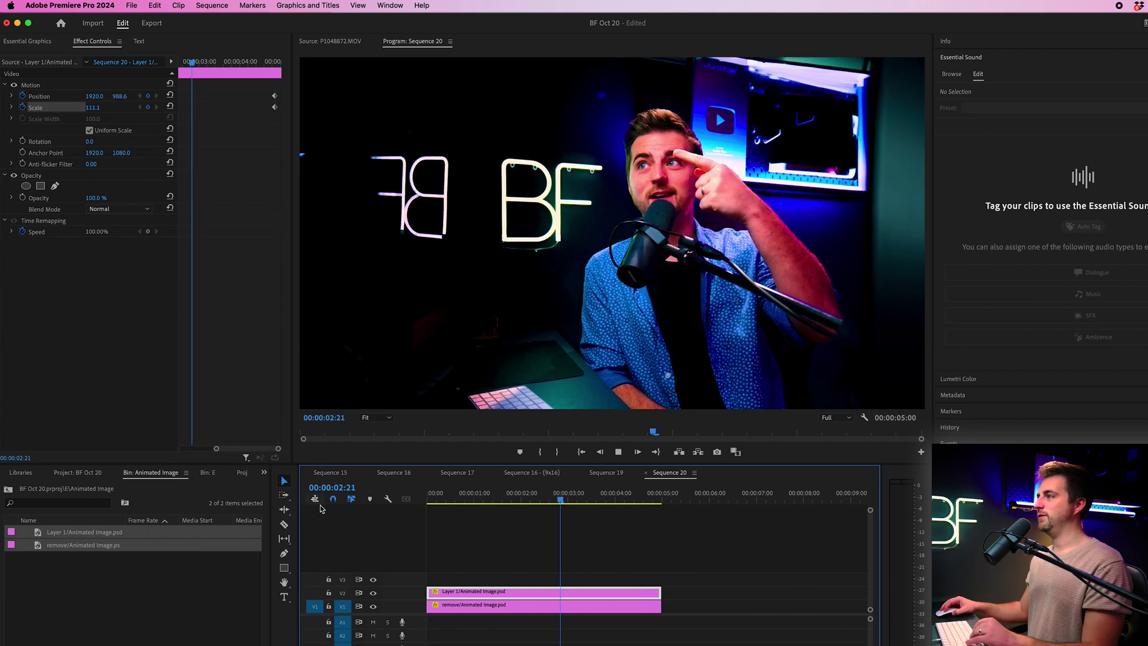
pyautogui.press('space')
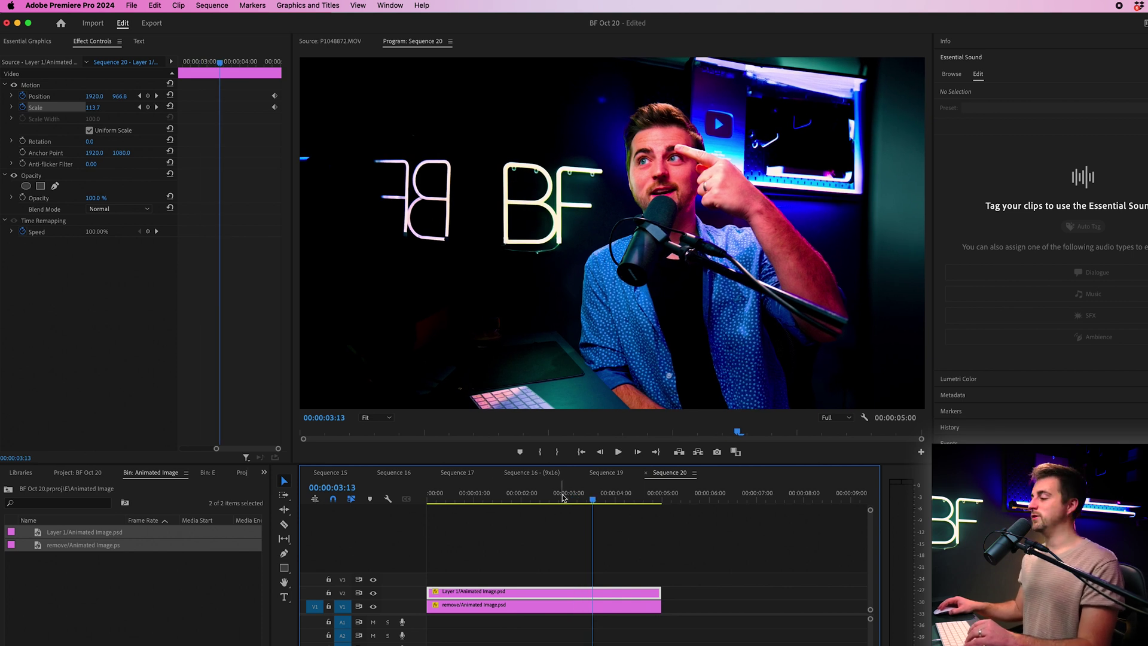
# Step: Extend both the Layer 1 clip and the remove clip to a duration of 00:00:26:09
pyautogui.click(621, 565)
pyautogui.press('-')
pyautogui.press('-')
pyautogui.moveTo(620, 561); pyautogui.dragTo(456, 620)
pyautogui.moveTo(483, 605); pyautogui.dragTo(737, 624)
# Step: Shift the ending Position and Scale keyframes of both clips to 00:00:19:04 and play back the slower movement
pyautogui.moveTo(206, 91); pyautogui.dragTo(252, 102)
pyautogui.click(253, 62)
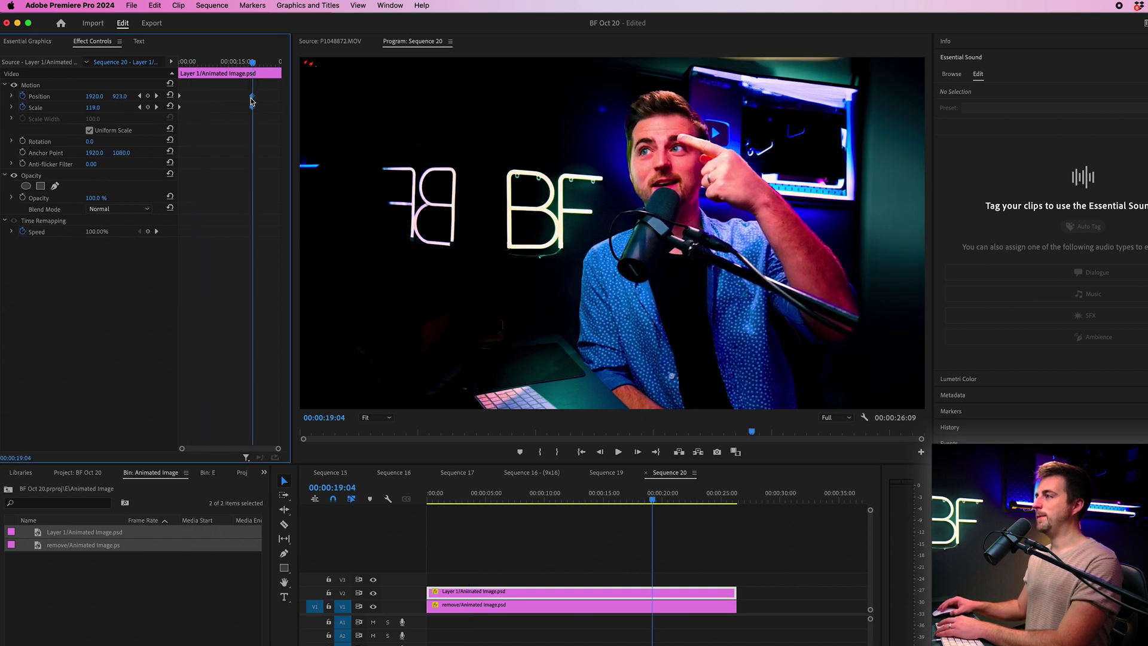
pyautogui.click(700, 606)
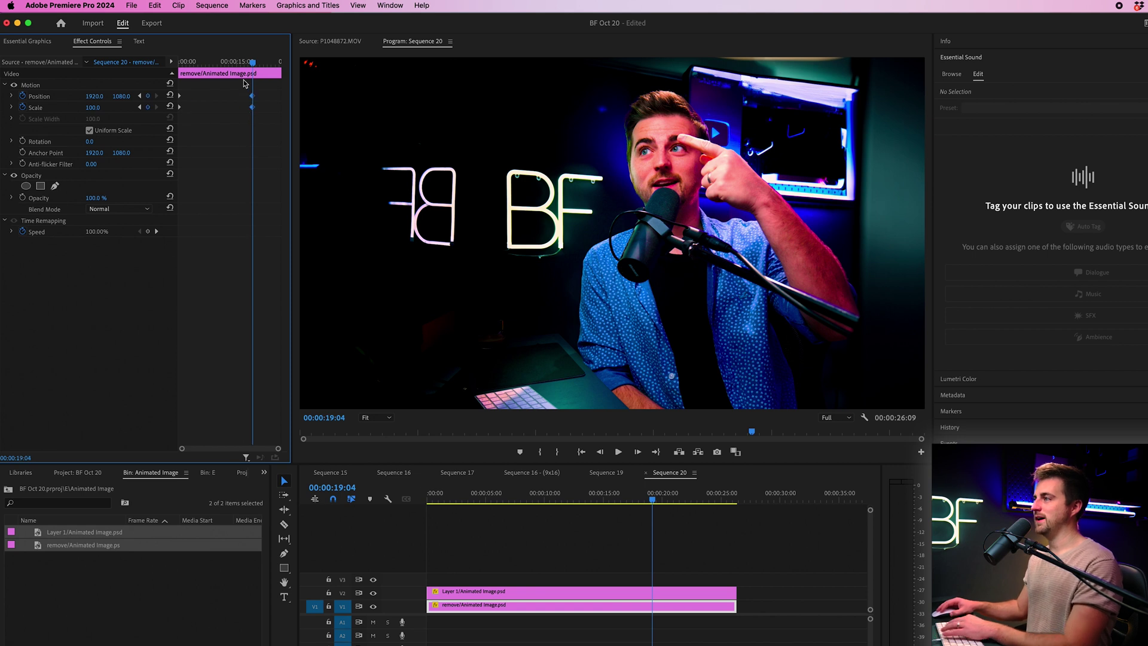
pyautogui.moveTo(205, 63); pyautogui.dragTo(185, 62)
pyautogui.press('space')
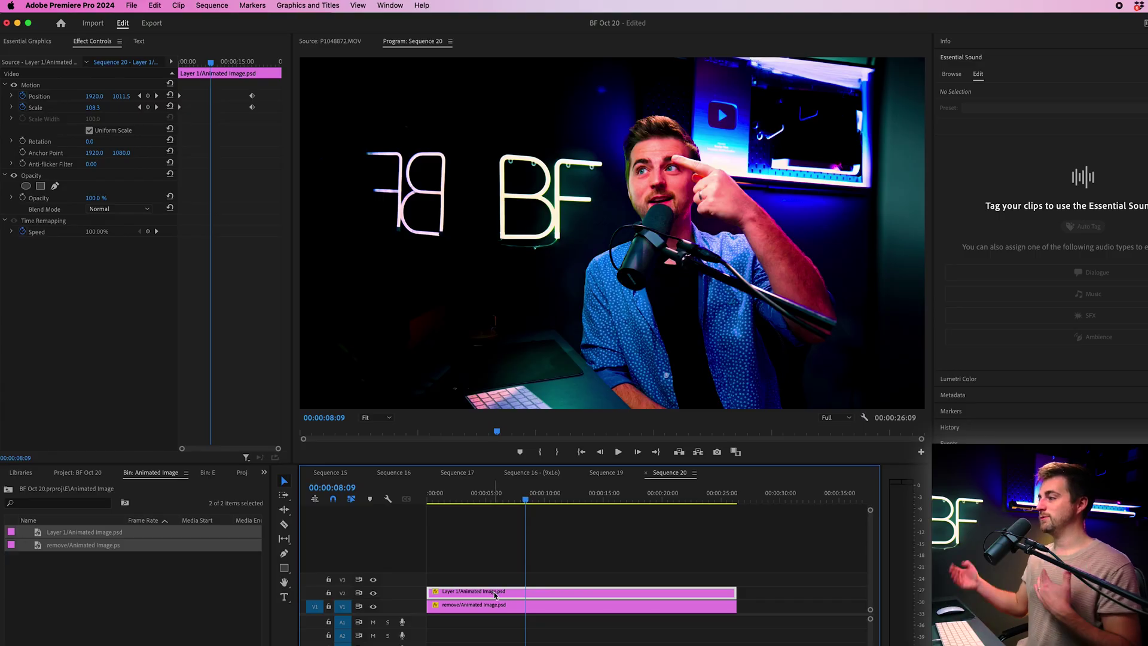
# Step: Raise the Layer 1 clip to V3 and create a BROOKERFILMS text title in the frame
pyautogui.moveTo(495, 595); pyautogui.dragTo(496, 581)
pyautogui.click(285, 597)
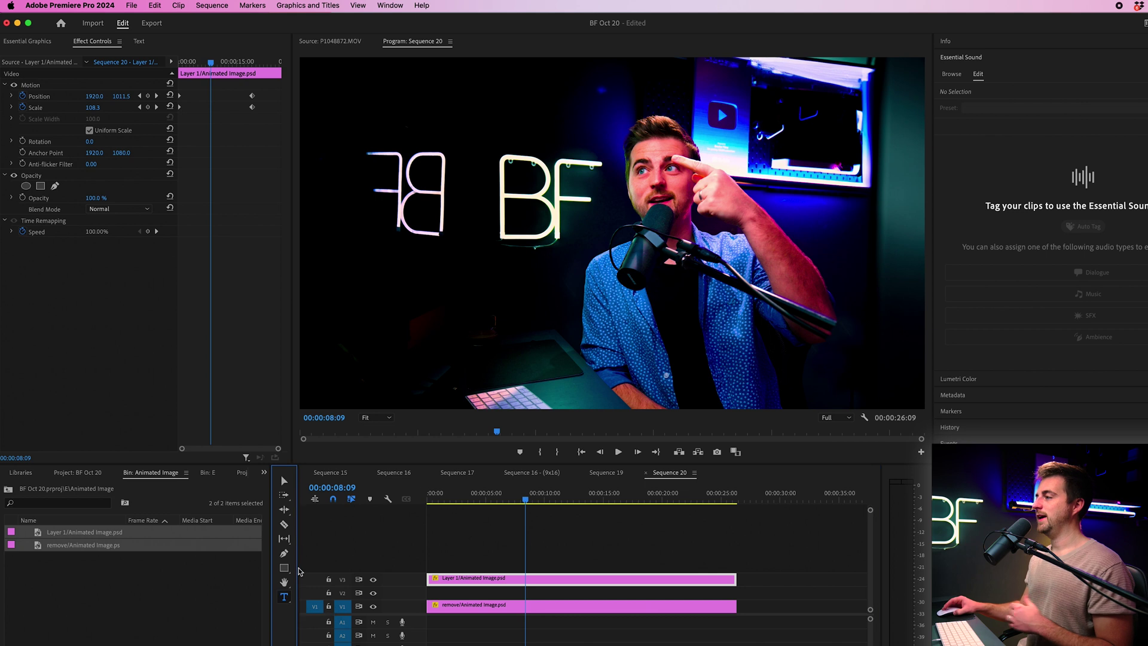
pyautogui.click(400, 324)
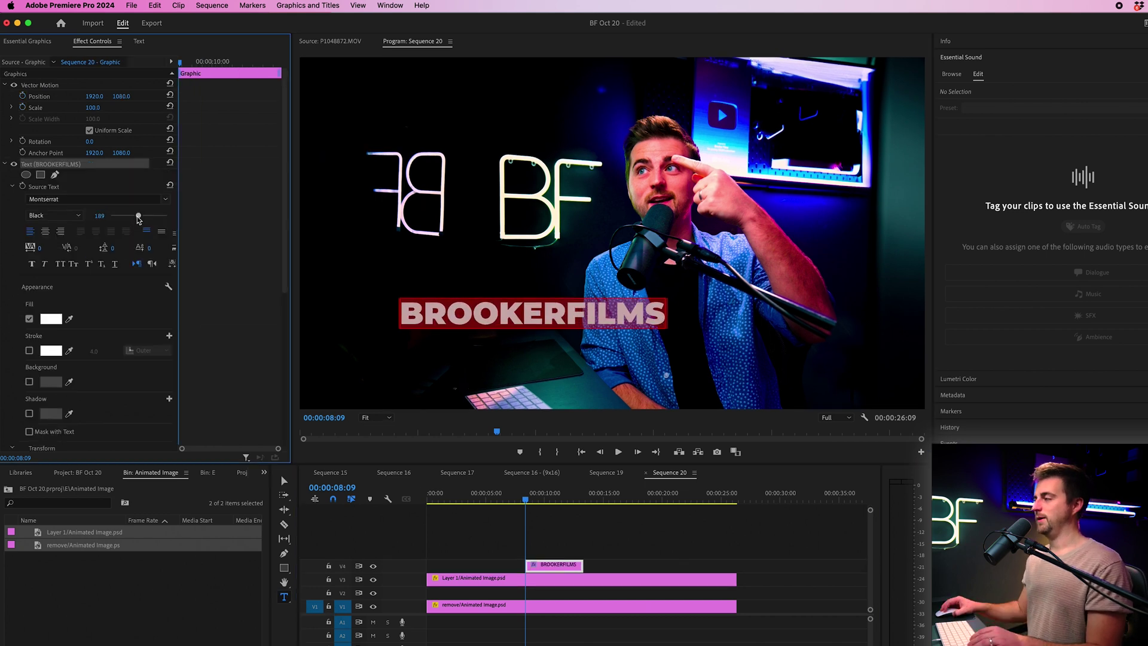
# Step: Set the title's font size to 287 and place its clip on V2, spanning the full length of the image clips
pyautogui.moveTo(138, 215); pyautogui.dragTo(154, 218)
pyautogui.moveTo(553, 568); pyautogui.dragTo(427, 592)
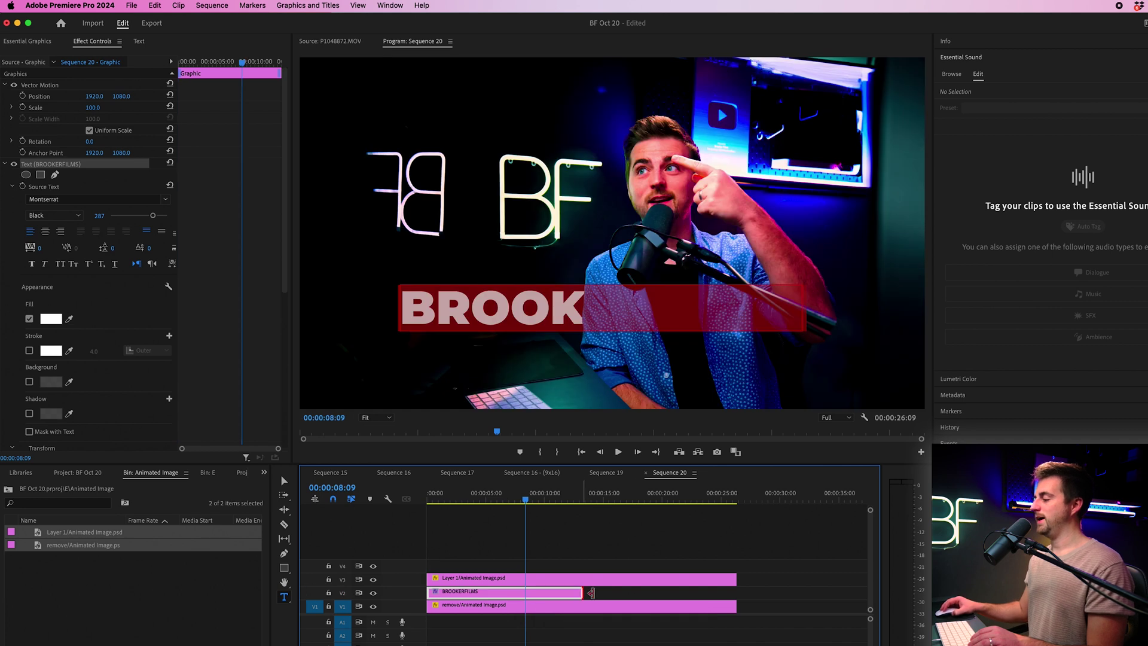
pyautogui.moveTo(583, 592); pyautogui.dragTo(736, 592)
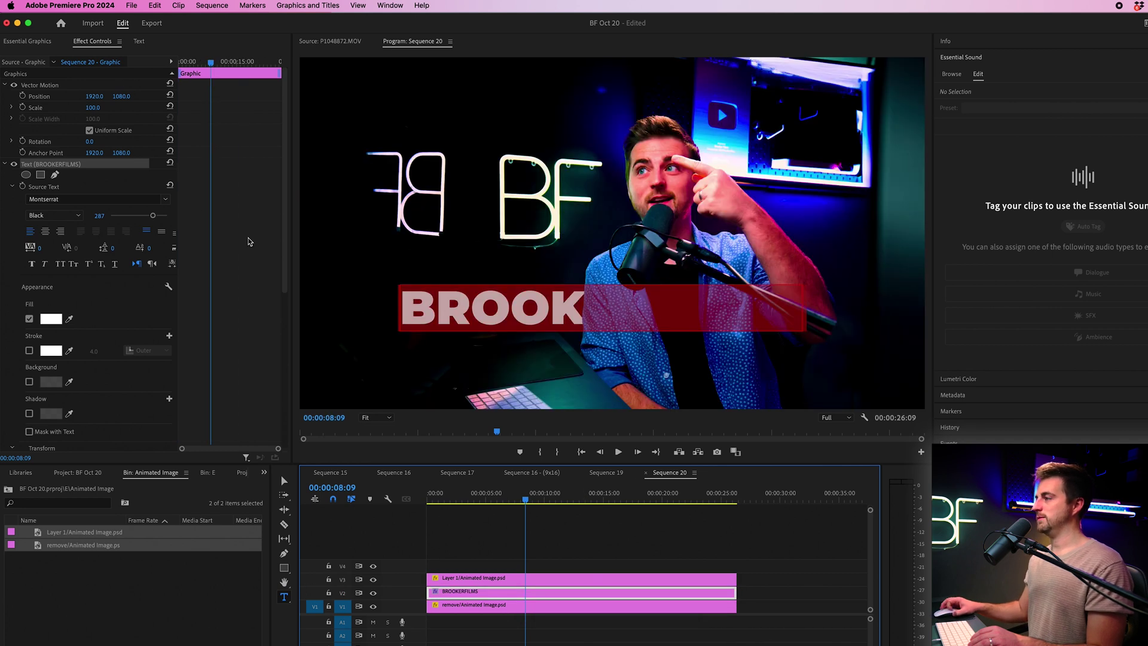
# Step: Set the title clip's Motion Scale to 62 and Position to 1206.2, 924.8, tucking the text partly behind the subject
pyautogui.scroll(-5, 118, 317)
pyautogui.click(48, 356)
pyautogui.moveTo(92, 379); pyautogui.dragTo(70, 378)
pyautogui.moveTo(549, 279); pyautogui.dragTo(411, 242)
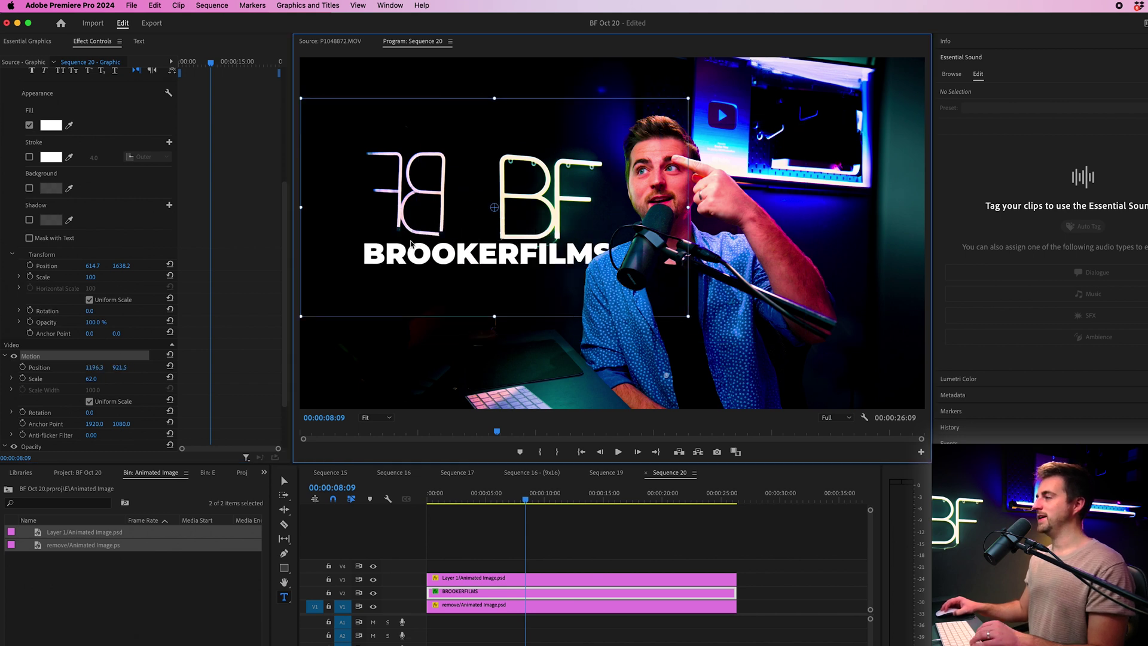
pyautogui.press('Home')
pyautogui.moveTo(517, 272); pyautogui.dragTo(520, 274)
# Step: Play and scrub through the sequence to review how the title sits between the subject and the background
pyautogui.press('space')
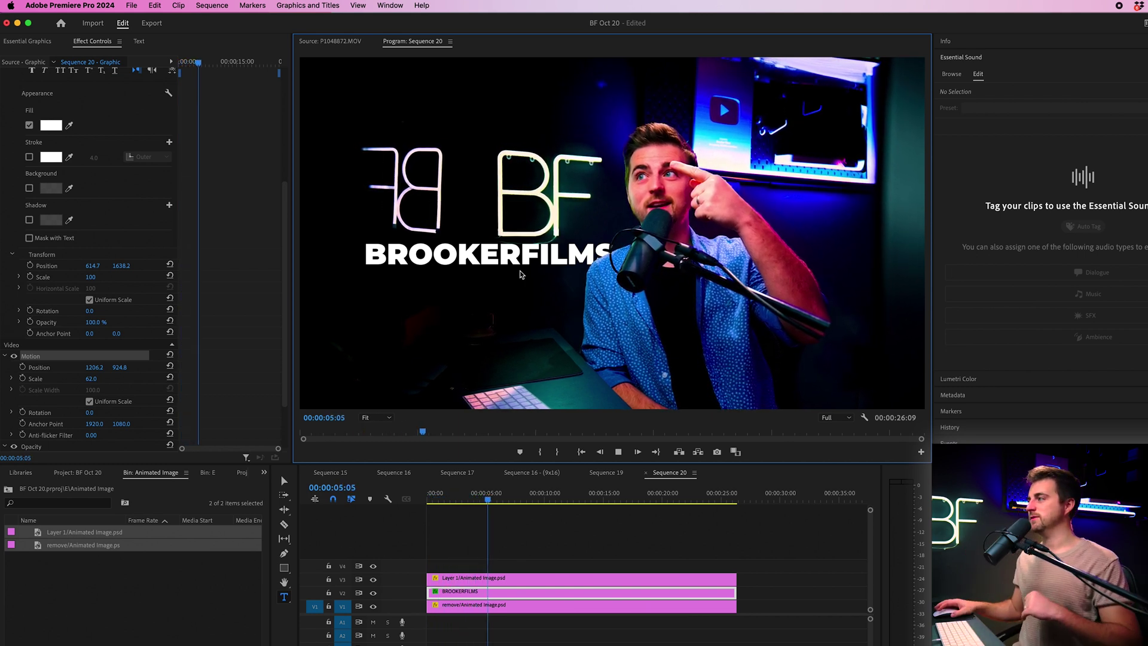
pyautogui.click(571, 493)
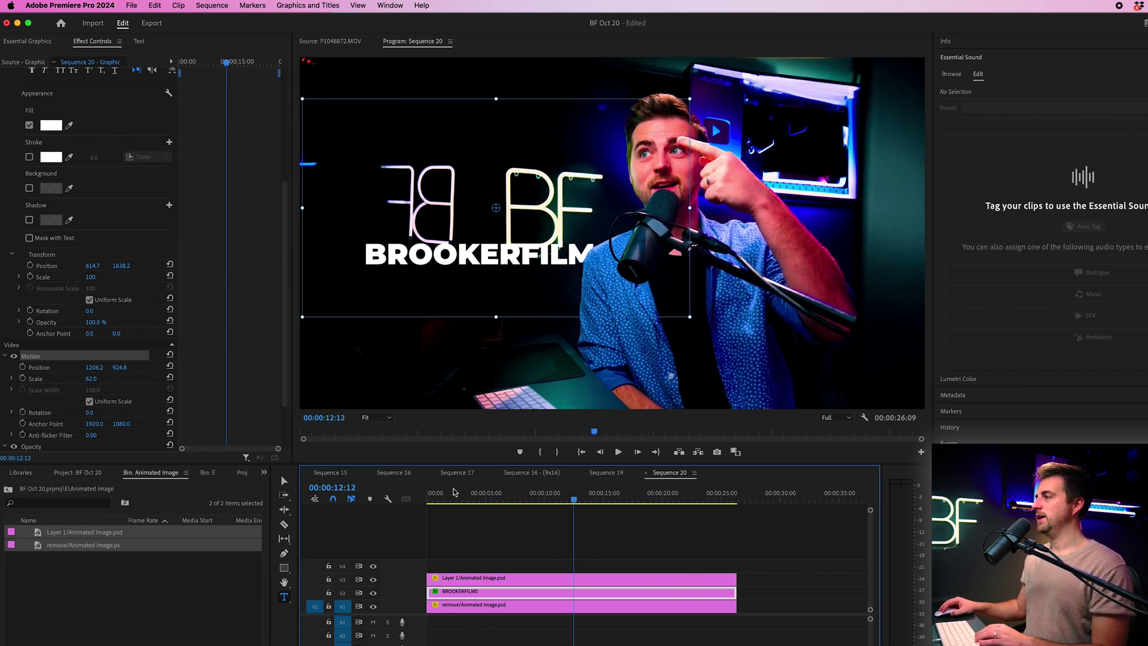
pyautogui.click(444, 494)
pyautogui.press('space')
pyautogui.moveTo(470, 495); pyautogui.dragTo(442, 495)
pyautogui.press('space')
pyautogui.press('space')
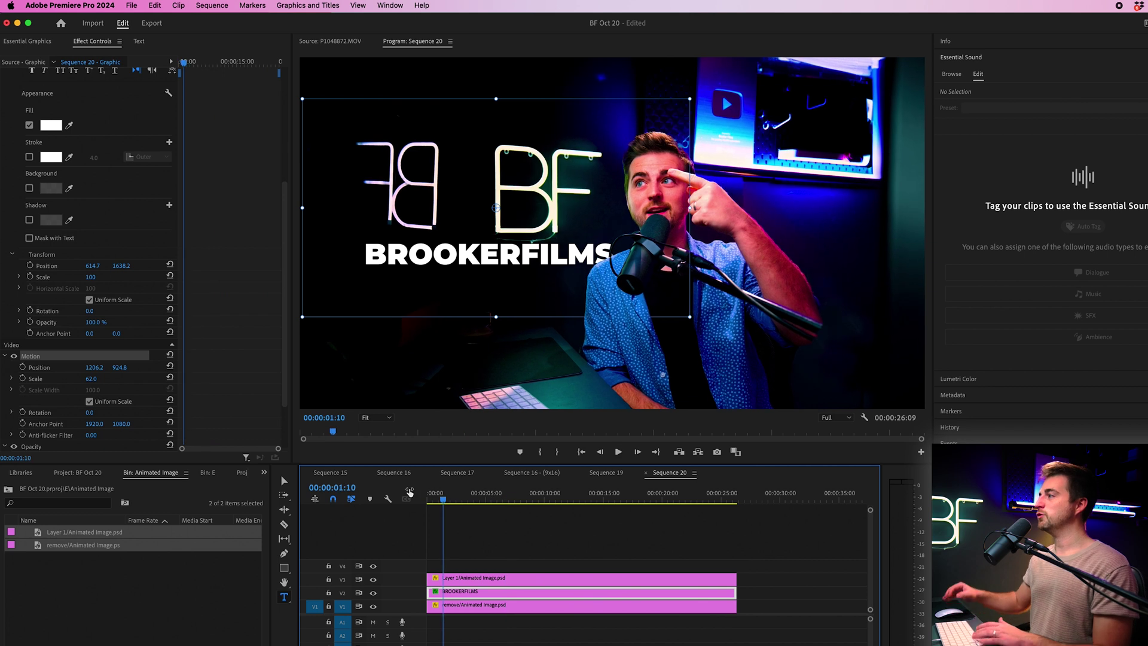
# Step: Nest the Layer 1, title and remove clips into a single sequence with the default name
pyautogui.moveTo(576, 551); pyautogui.dragTo(436, 616)
pyautogui.rightClick(530, 577)
pyautogui.click(551, 483)
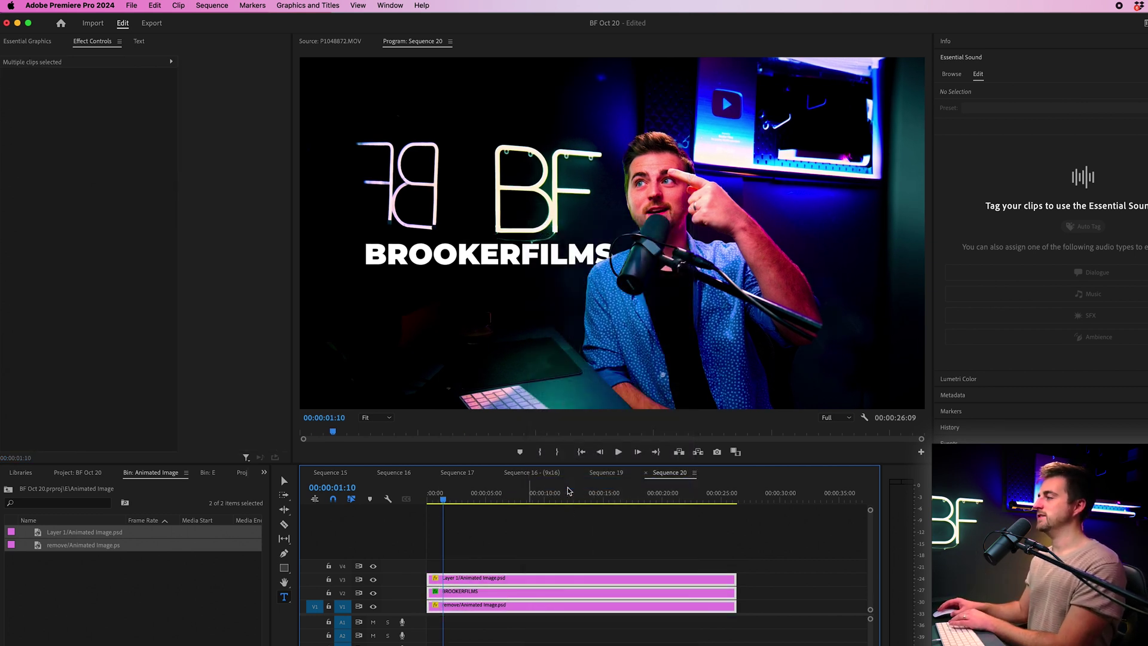
pyautogui.press('Return')
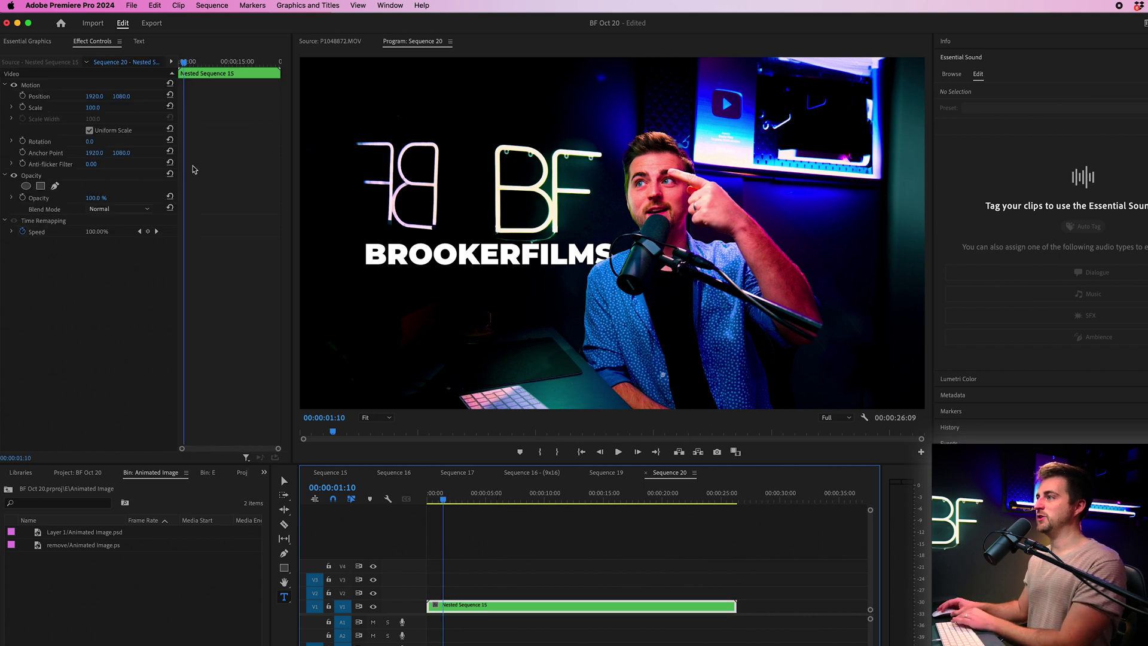
# Step: Set the nested clip's Scale to 112 and keyframe its Position at 2142, 957 at the sequence start
pyautogui.moveTo(94, 108); pyautogui.dragTo(272, 97)
pyautogui.click(14, 85)
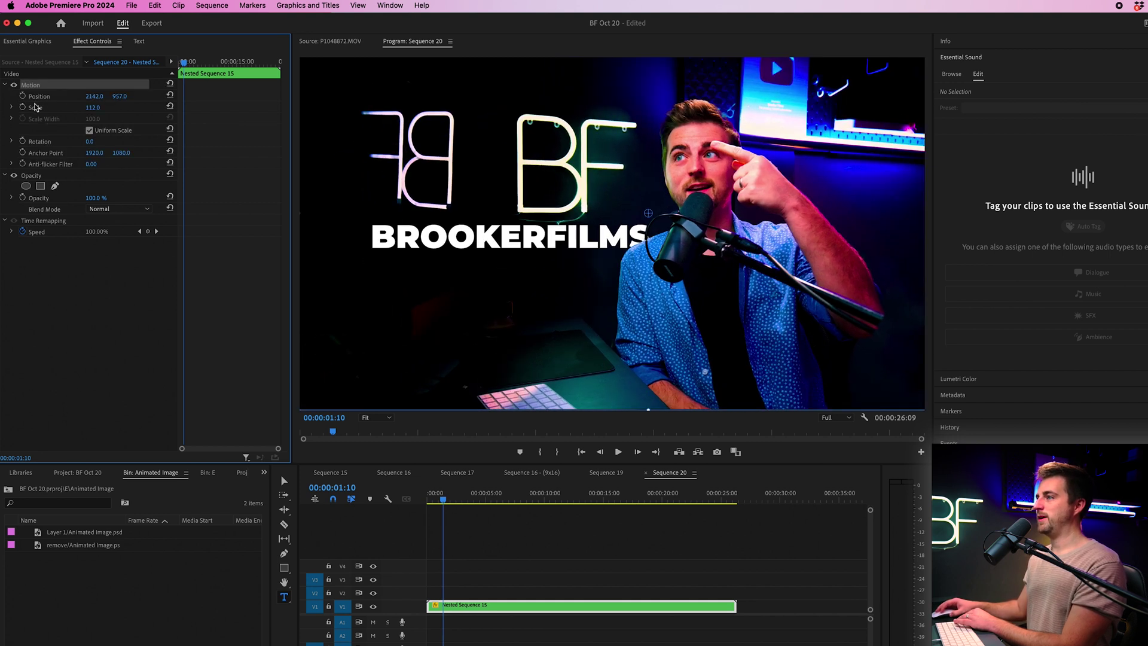
pyautogui.click(22, 96)
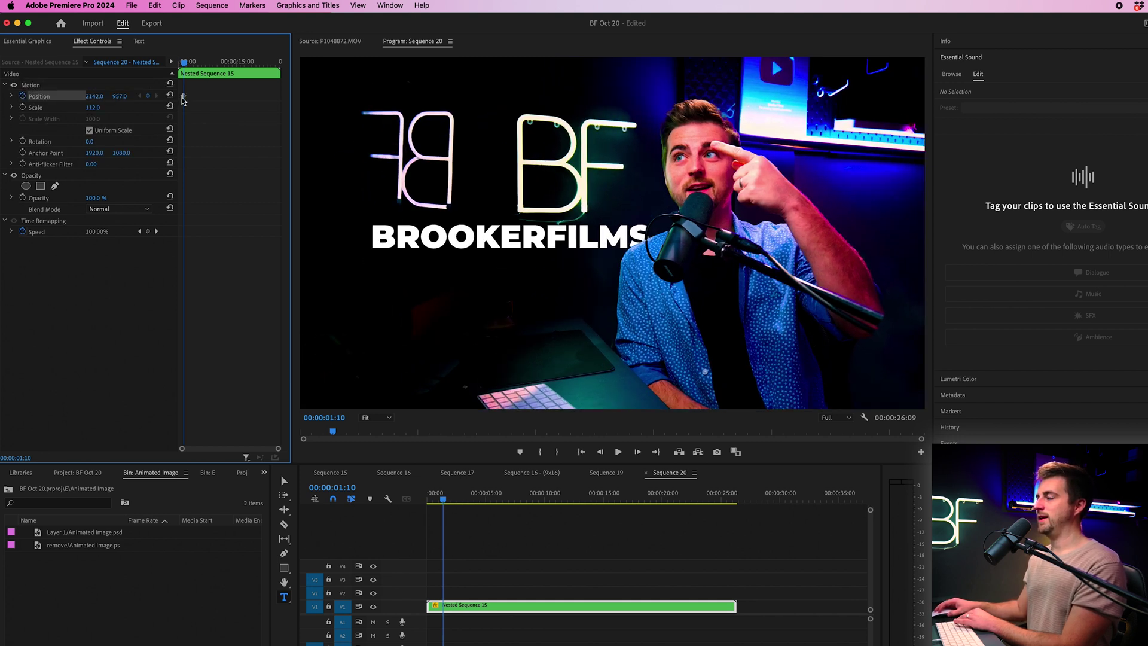
pyautogui.moveTo(183, 97); pyautogui.dragTo(235, 69)
# Step: Add a Position keyframe of 1755, 1108 at 00:00:14:21 to the nested clip and play it from the start
pyautogui.moveTo(99, 96); pyautogui.dragTo(137, 98)
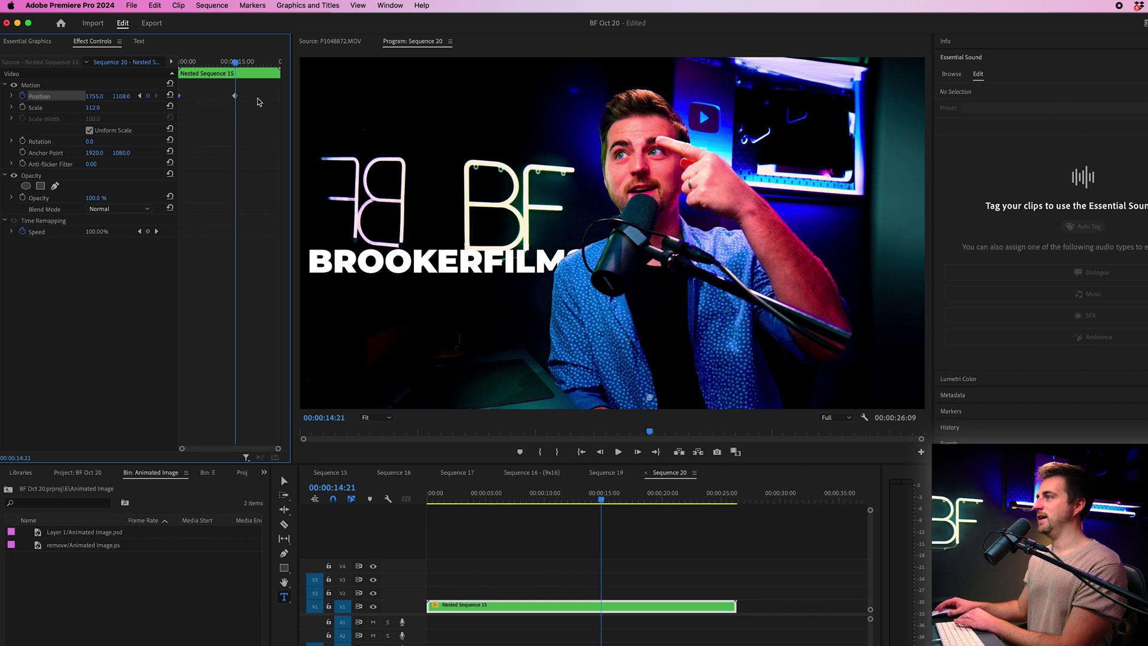
pyautogui.press('Home')
pyautogui.press('space')
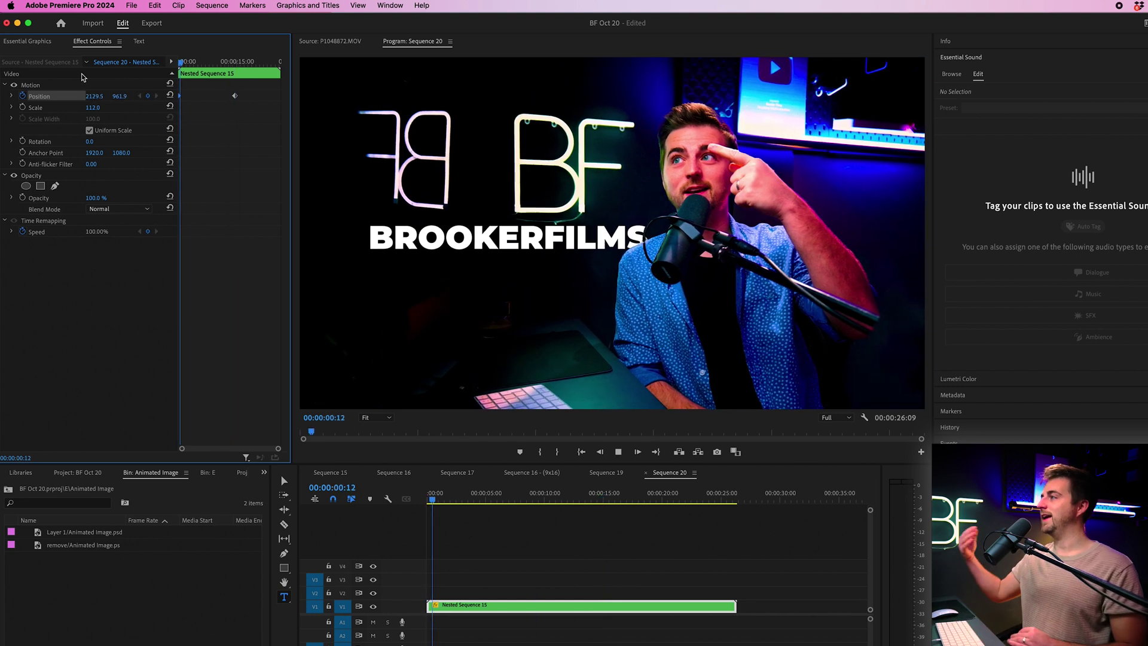